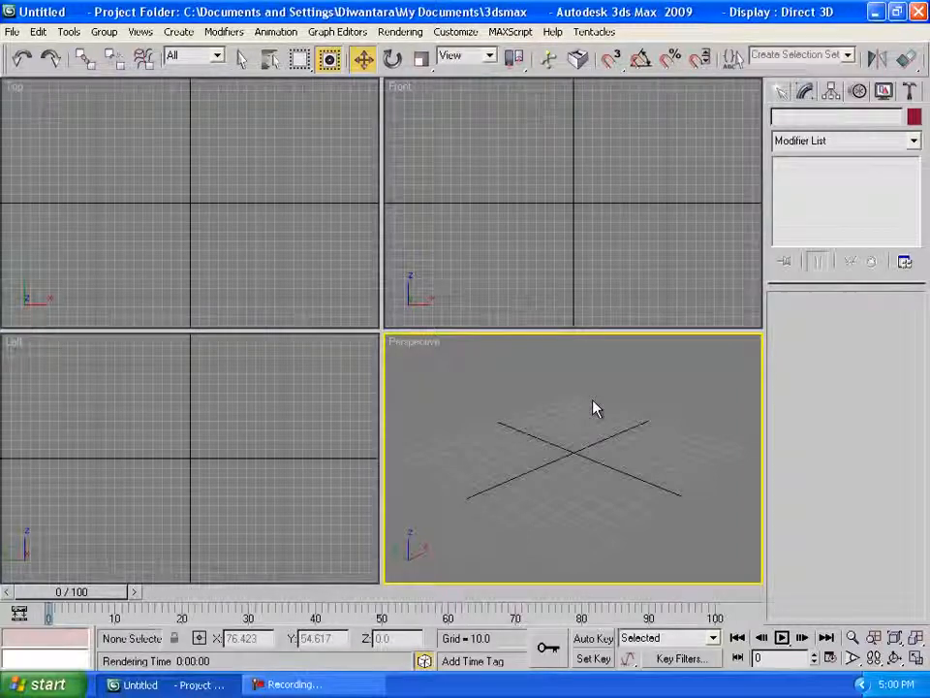
left_click_drag(96, 598, 48, 599)
key("w")
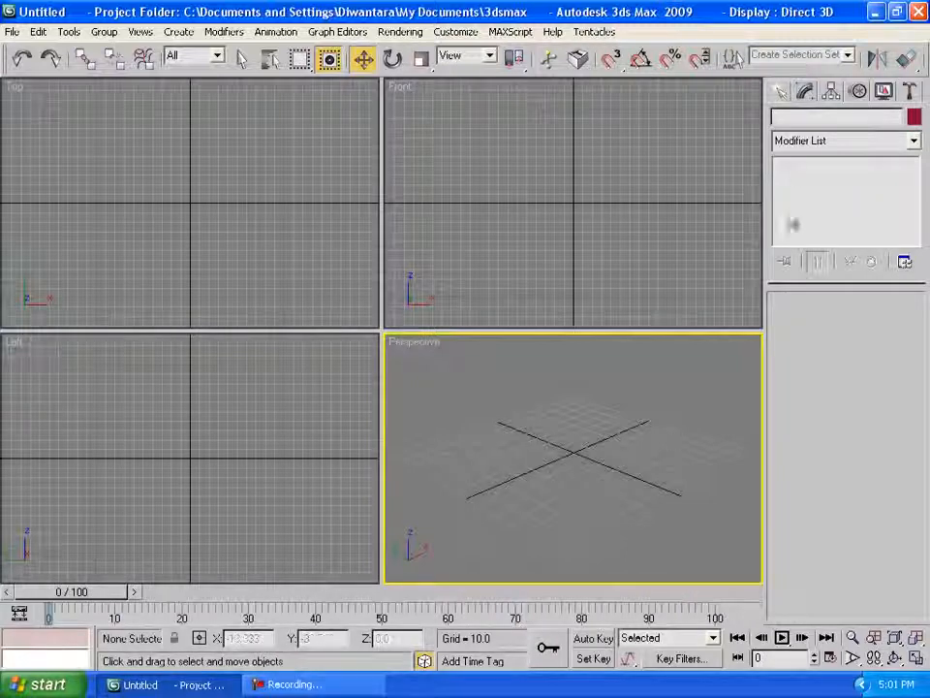
Draw a large standard-primitive plane about 211 units long that covers the home grid in the Perspective view.
left_click(782, 96)
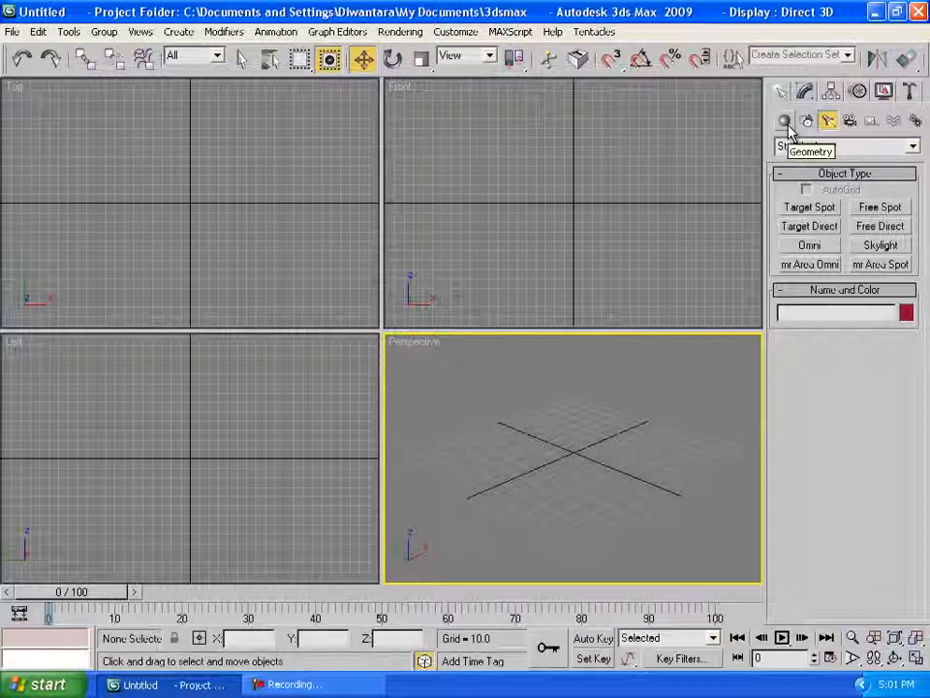
left_click(786, 121)
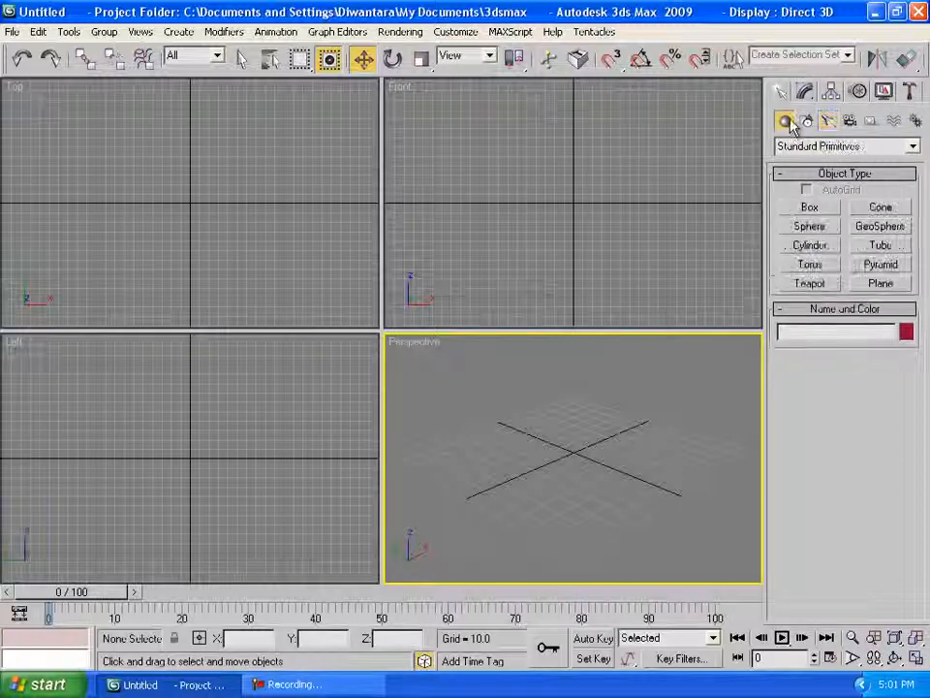
left_click(882, 284)
scroll(527, 452, "down", 3)
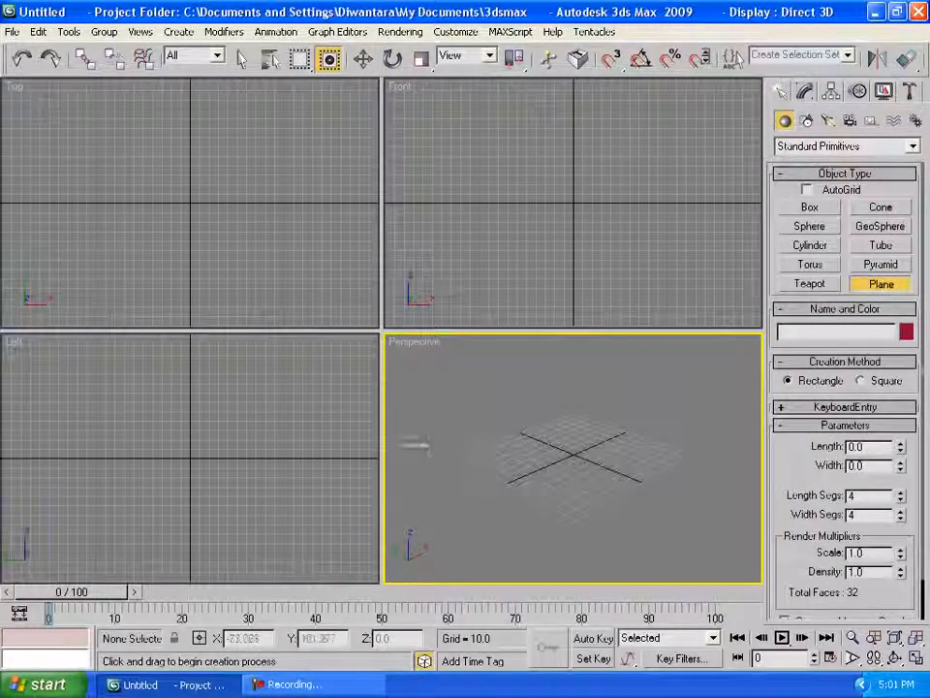
left_click_drag(415, 445, 761, 444)
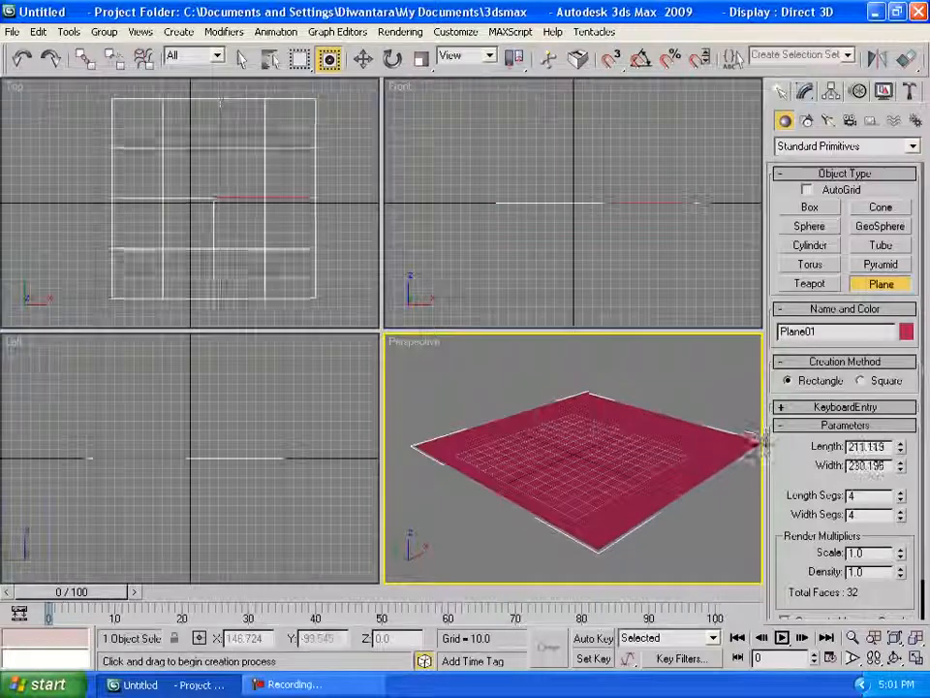
With AutoGrid on, draw a flat box on the plane, about 92 long, 111 wide and 8 high.
left_click(810, 209)
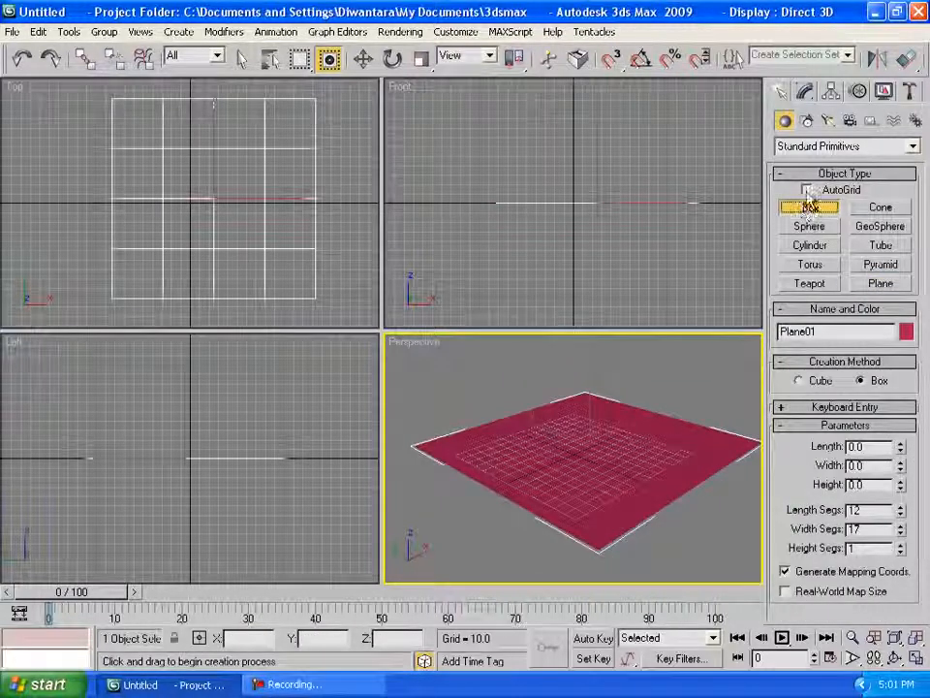
left_click(806, 191)
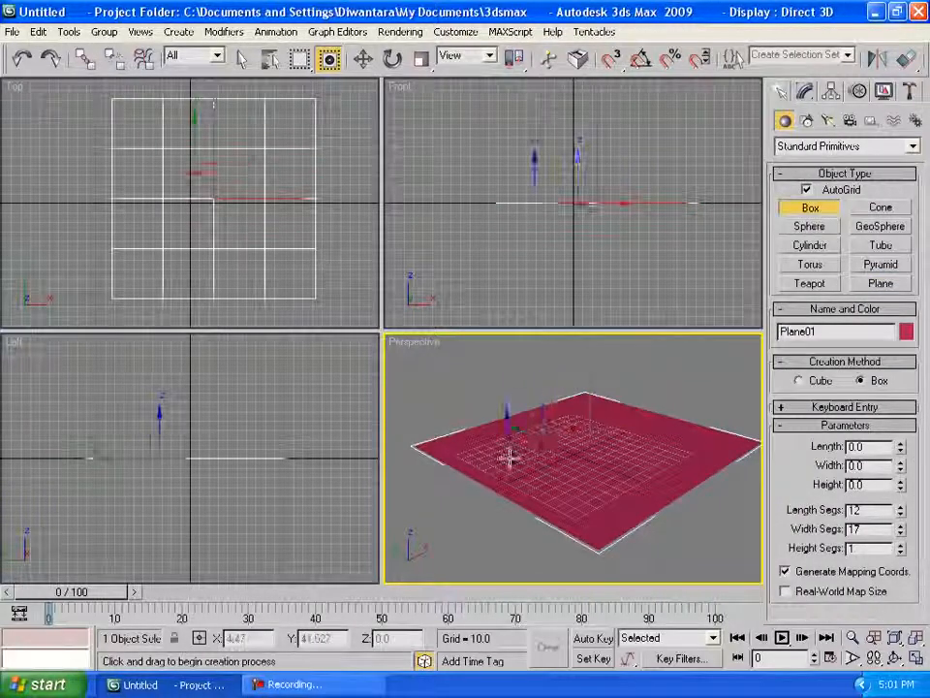
left_click_drag(506, 449, 675, 438)
left_click(670, 413)
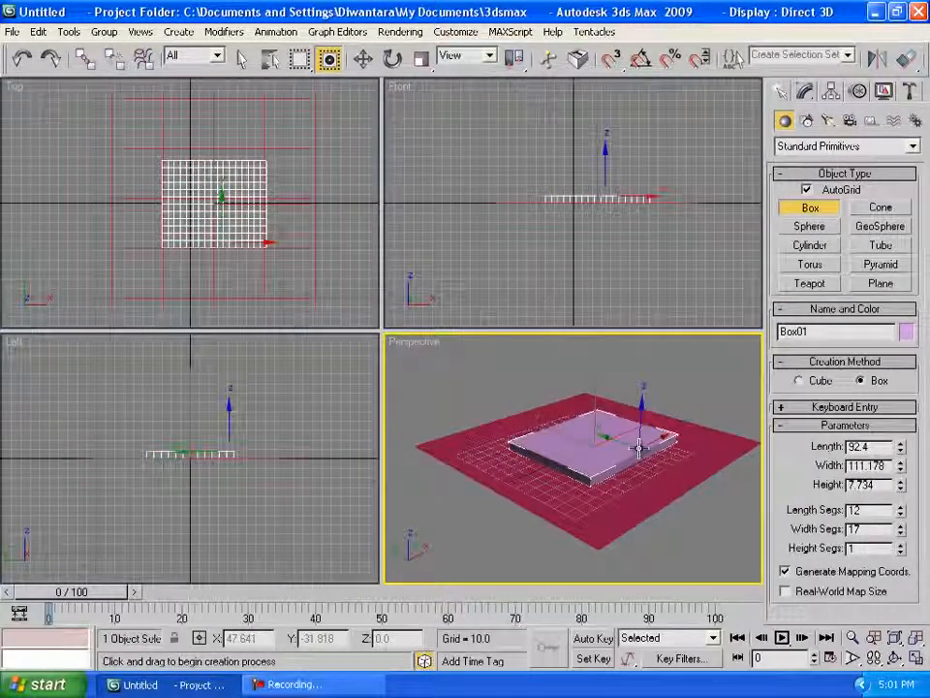
Turn on Edged Faces in the Perspective view to show the box's length and width segments.
scroll(639, 448, "up", 2)
middle_click_drag(639, 445, 605, 458)
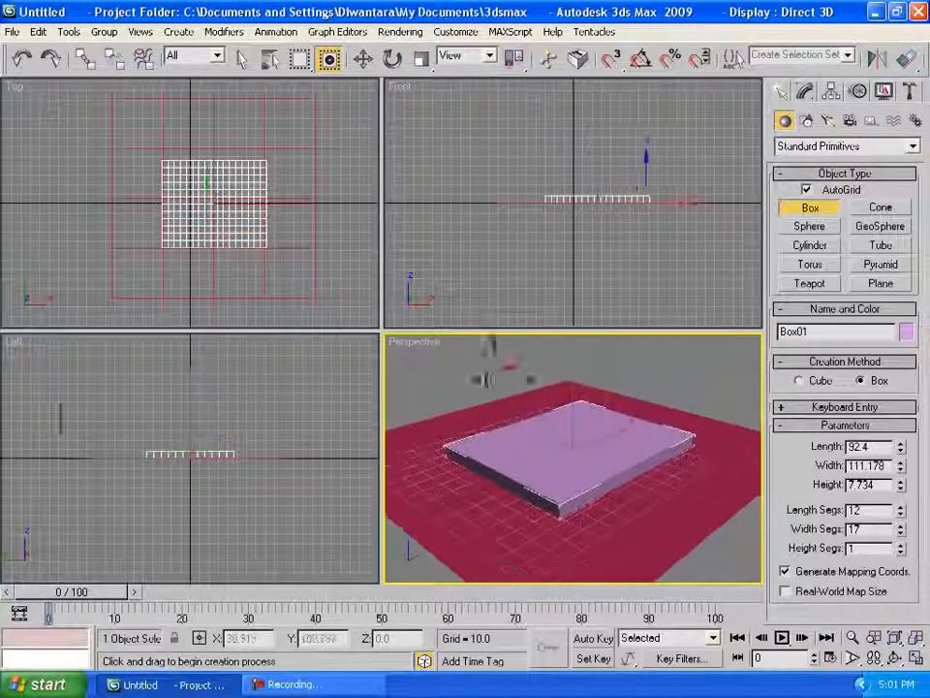
right_click(419, 340)
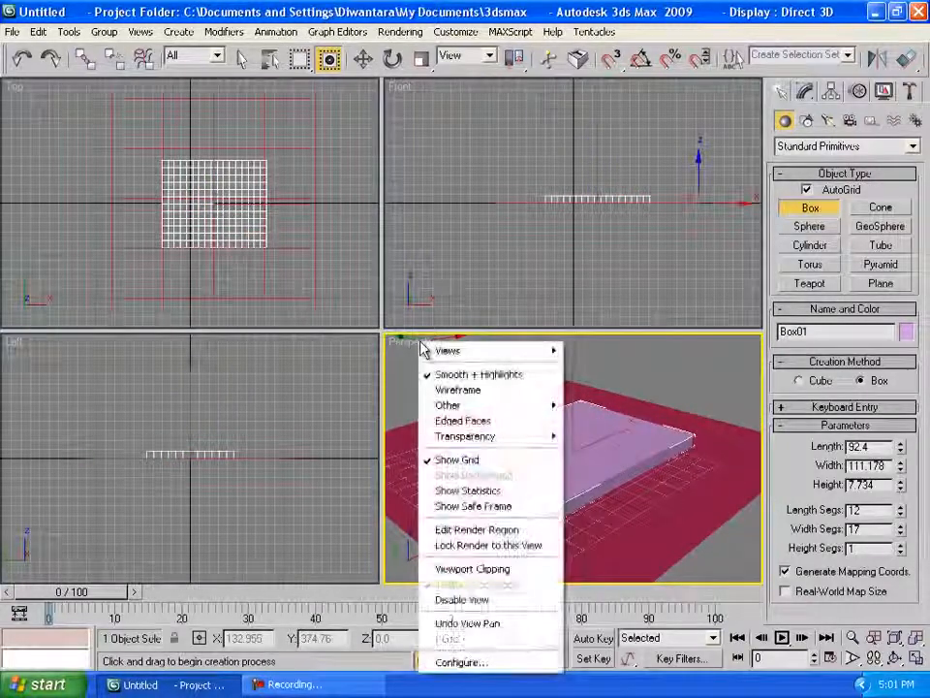
left_click(475, 421)
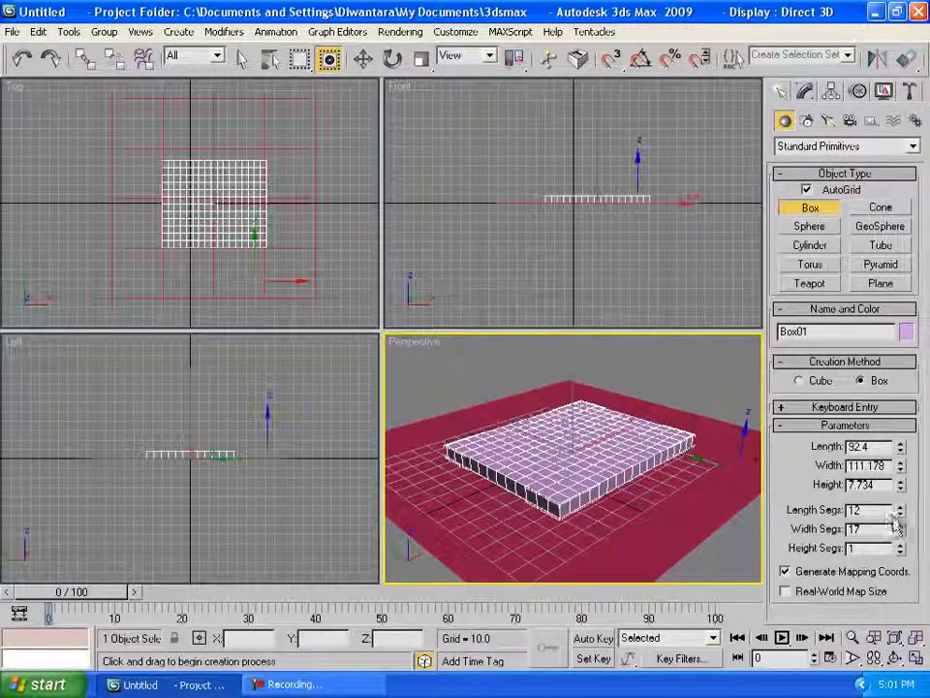
mouse_move(901, 512)
left_mouse_down()
mouse_move(901, 467)
mouse_move(901, 506)
left_mouse_up()
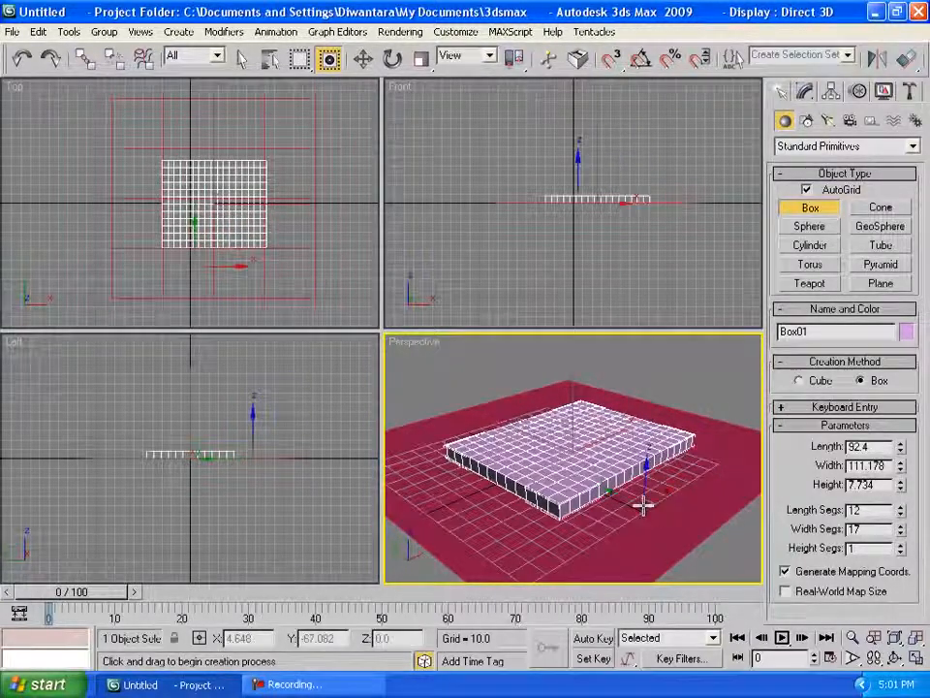
Convert the box to an editable mesh.
middle_click_drag(645, 498, 869, 640, "alt")
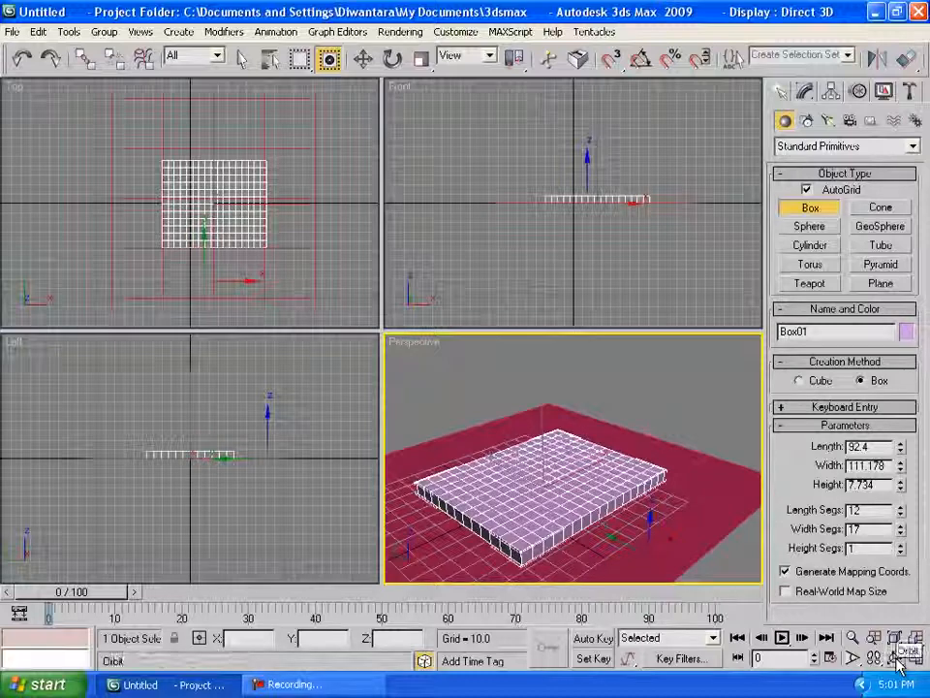
left_click(895, 658)
left_click_drag(668, 459, 580, 407)
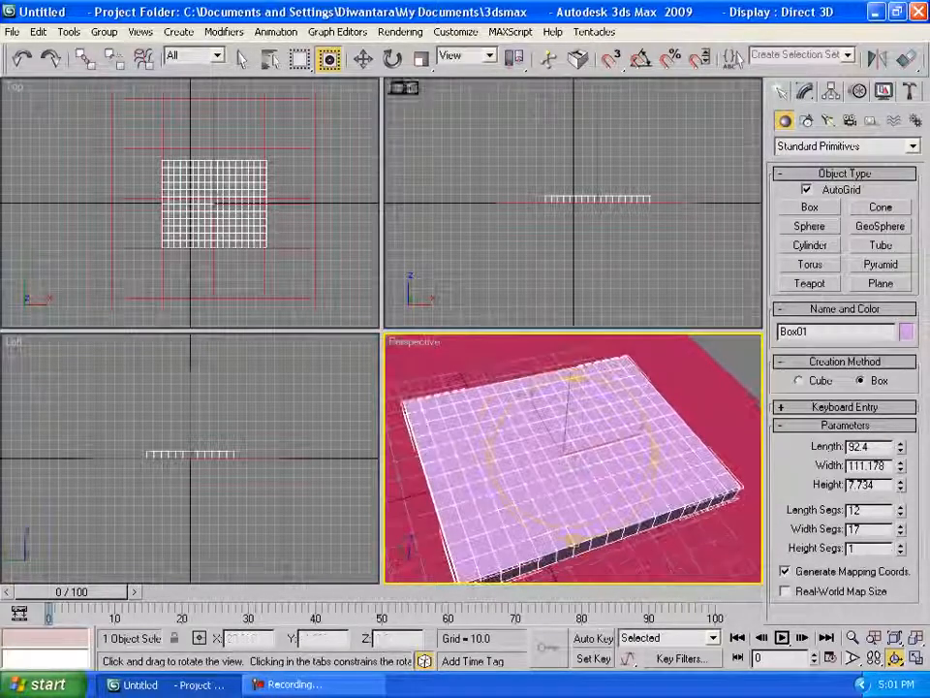
left_click(364, 60)
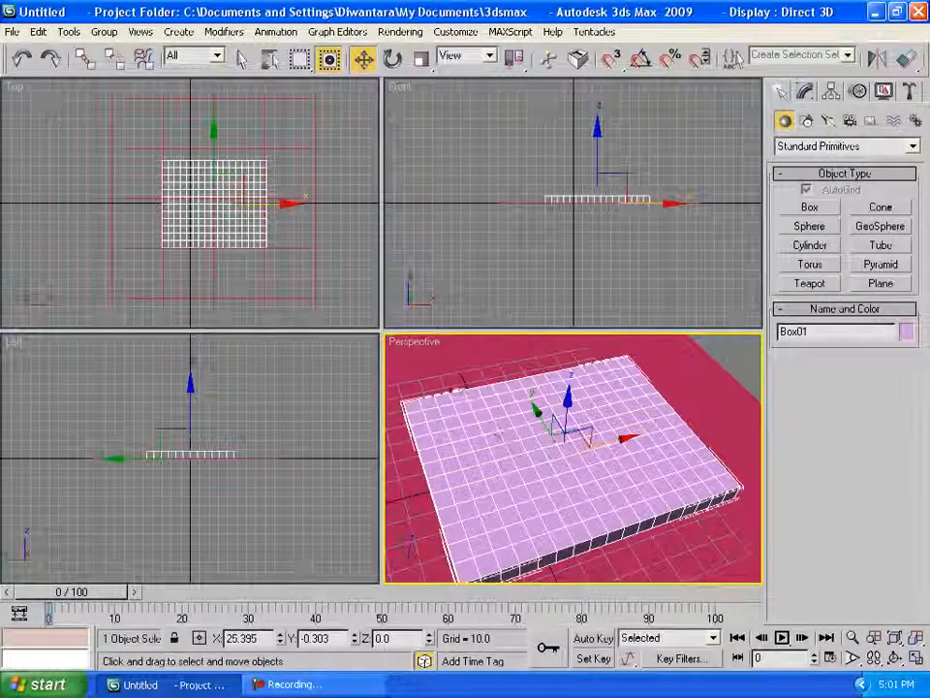
left_click(545, 468)
left_click(526, 463)
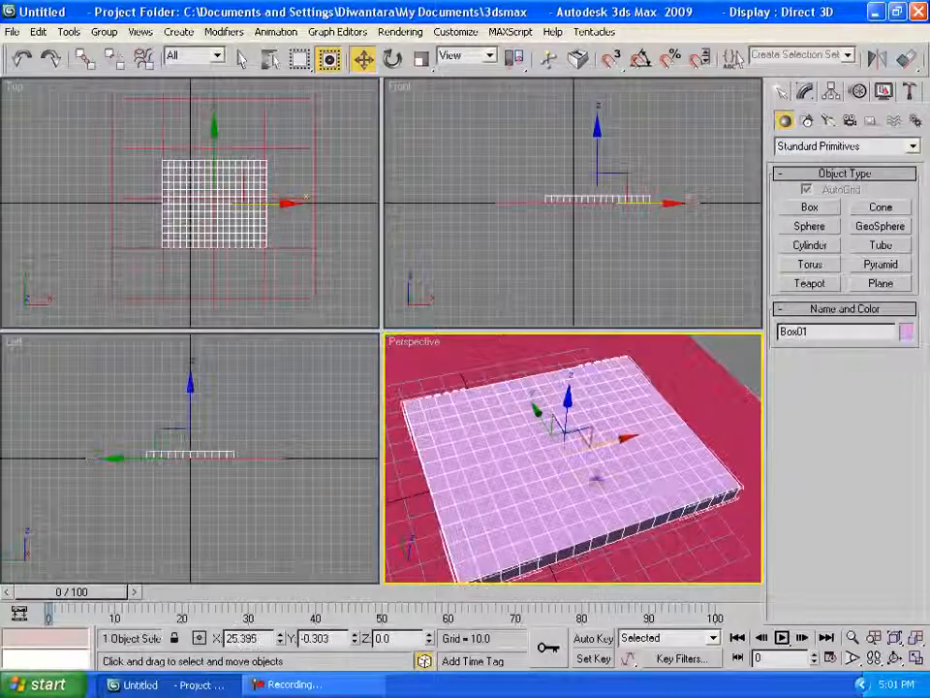
right_click(591, 407)
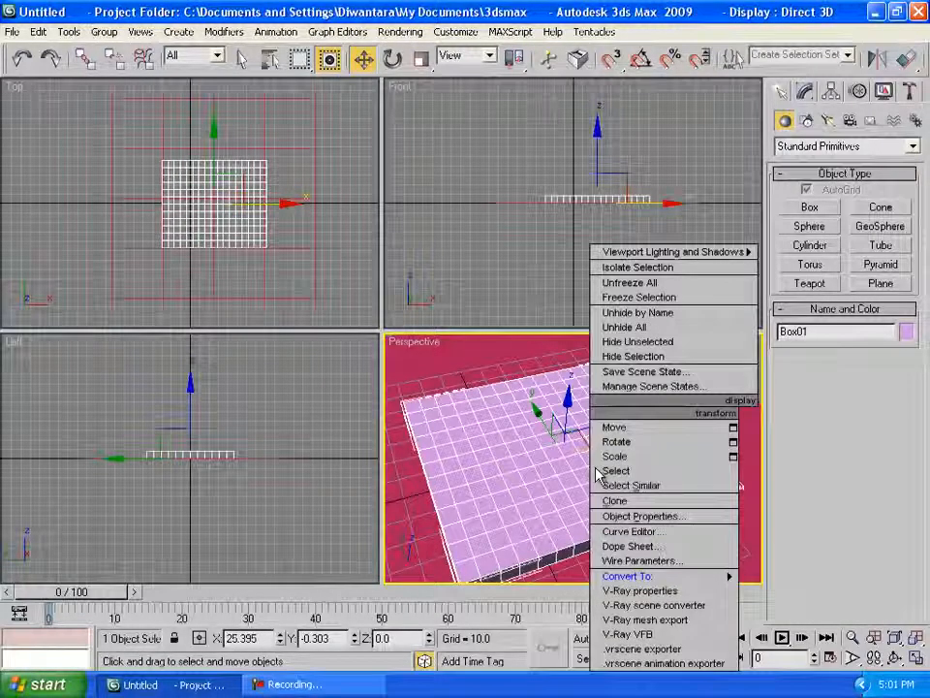
mouse_move(625, 577)
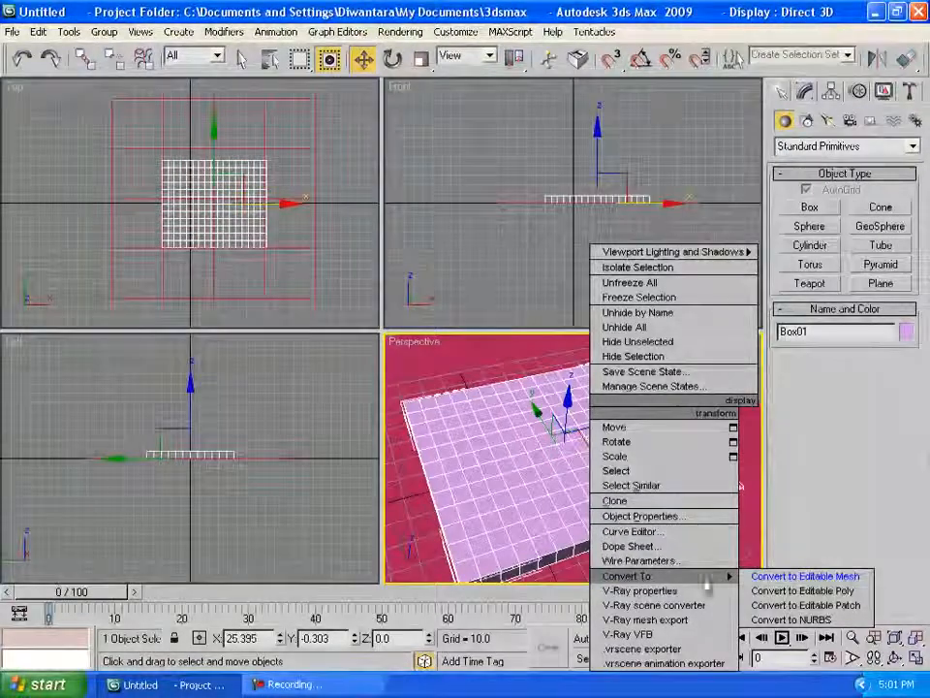
left_click(809, 577)
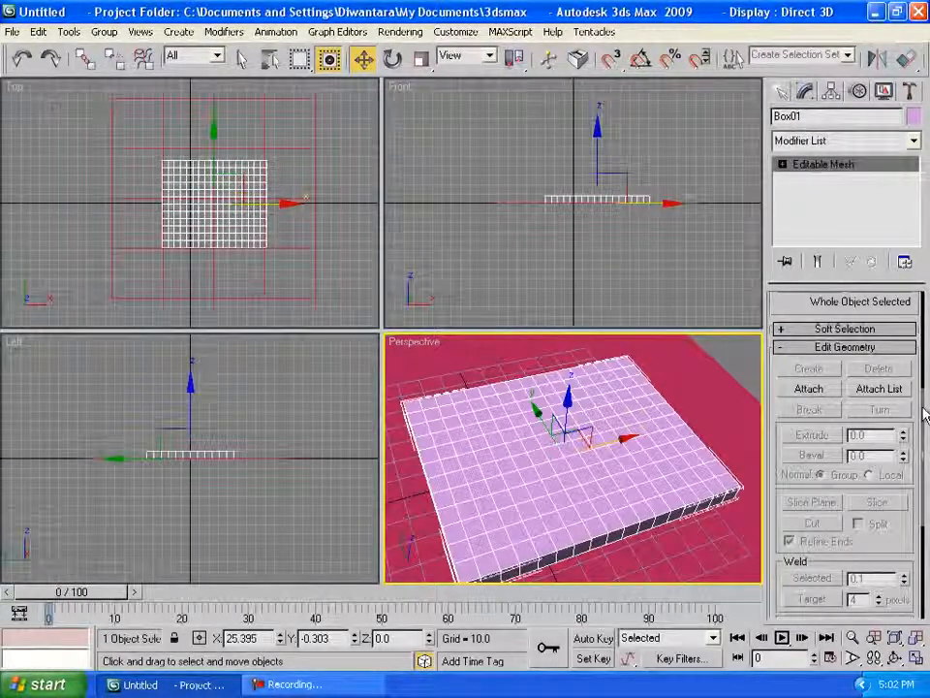
At Polygon level, select a 2×2 block of polygons on the box's top face, near its back-left corner.
left_click_drag(925, 413, 920, 299)
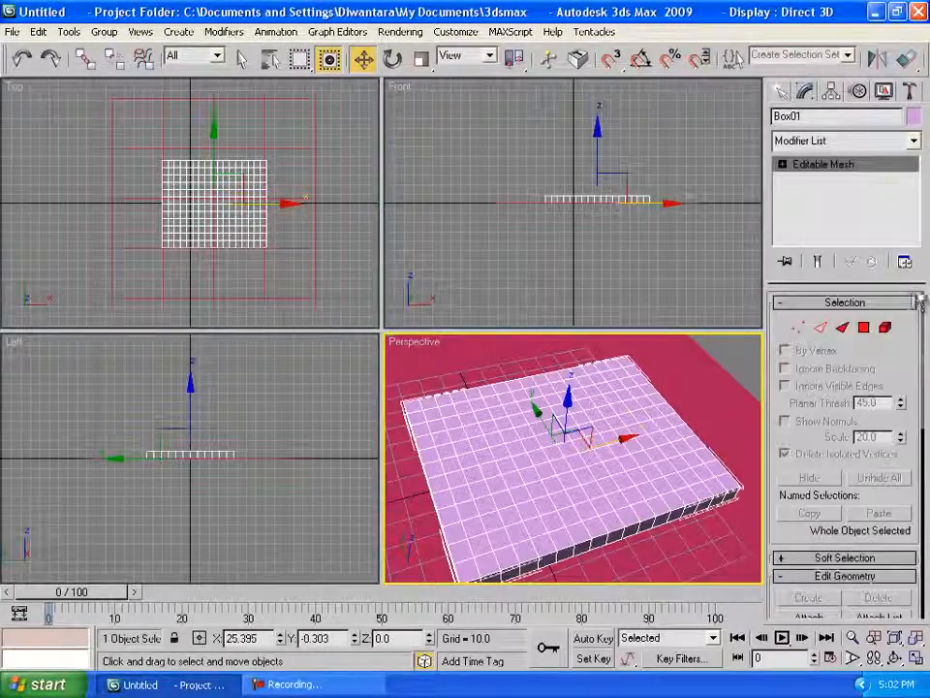
left_click(863, 329)
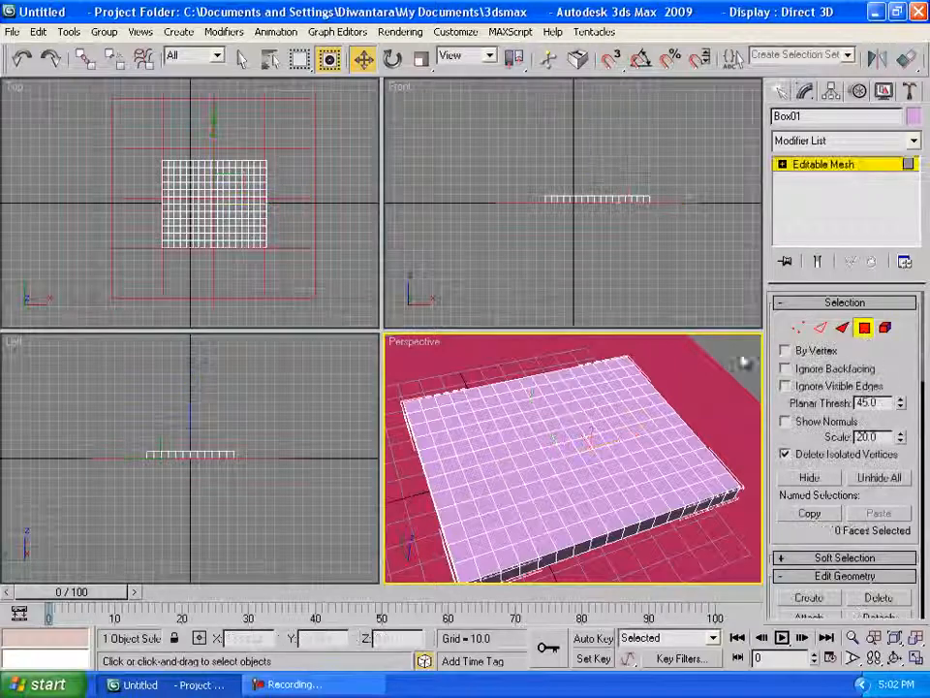
left_click(430, 415)
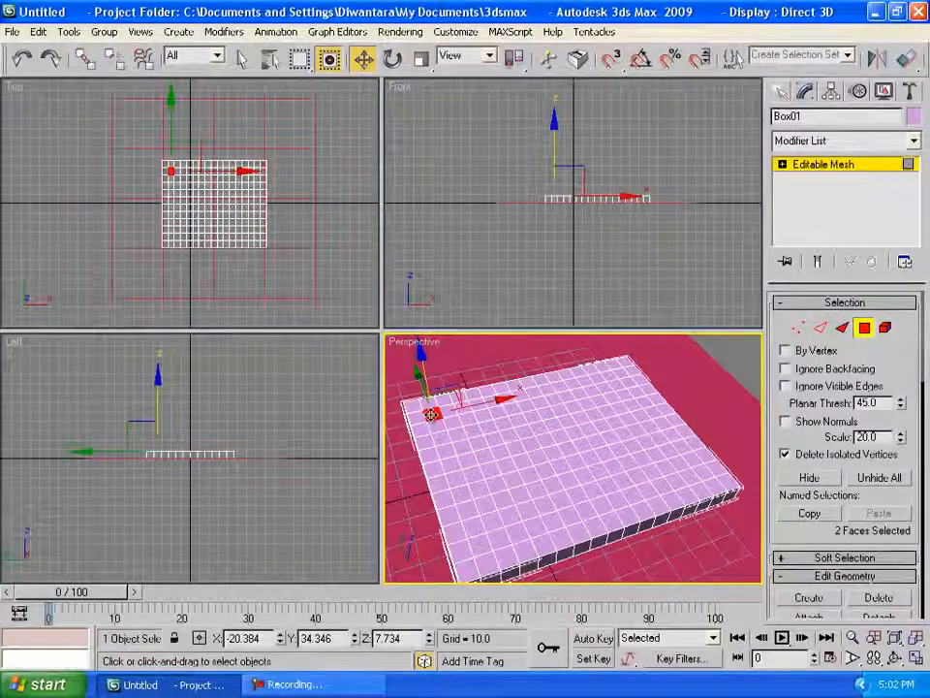
left_click(448, 413, "ctrl")
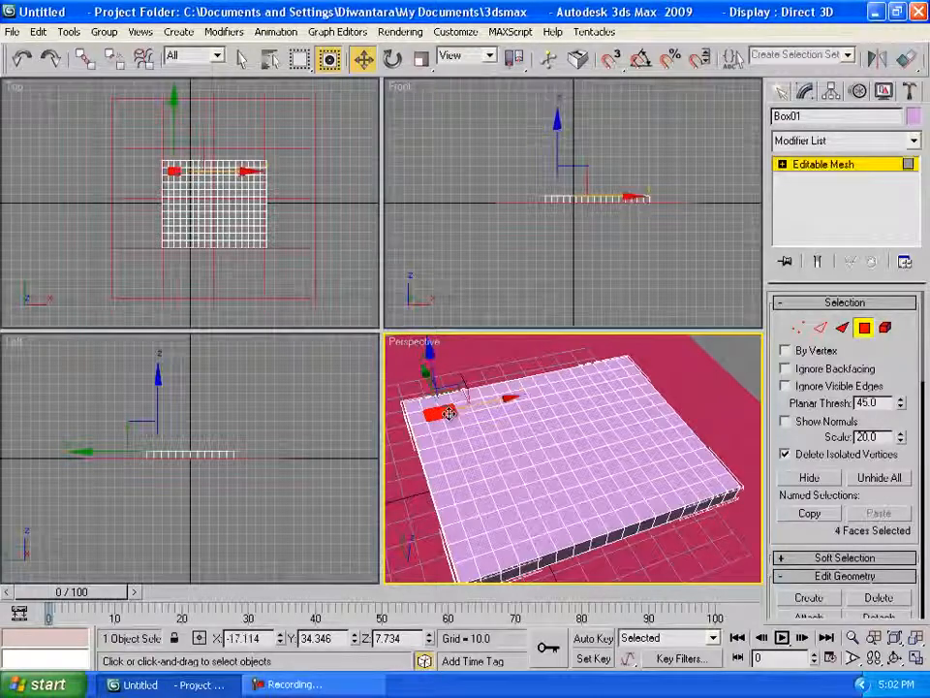
left_click(452, 424, "ctrl")
left_click(440, 424, "ctrl")
Add a 2×2 block of top polygons near the box's front-left corner to the selection.
left_click(480, 546, "ctrl")
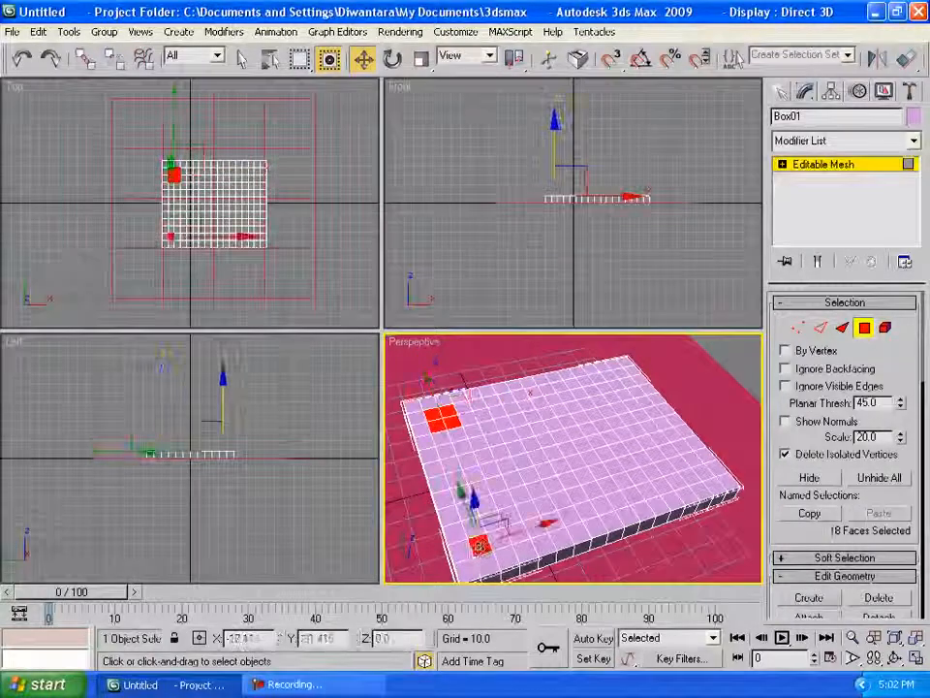
left_click(498, 532, "ctrl")
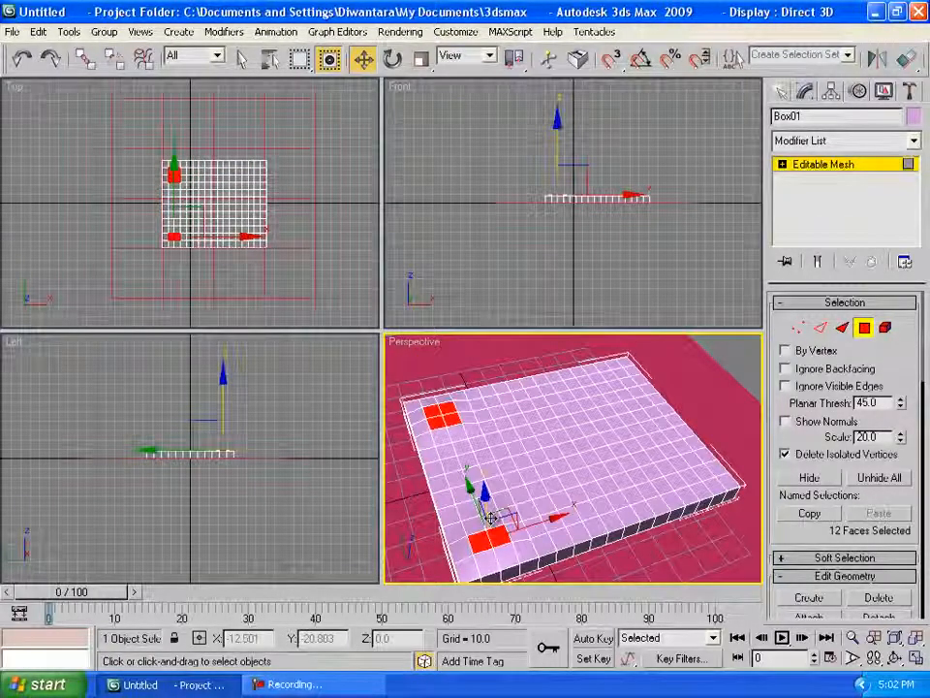
left_click(492, 517, "ctrl")
left_click(474, 524, "ctrl")
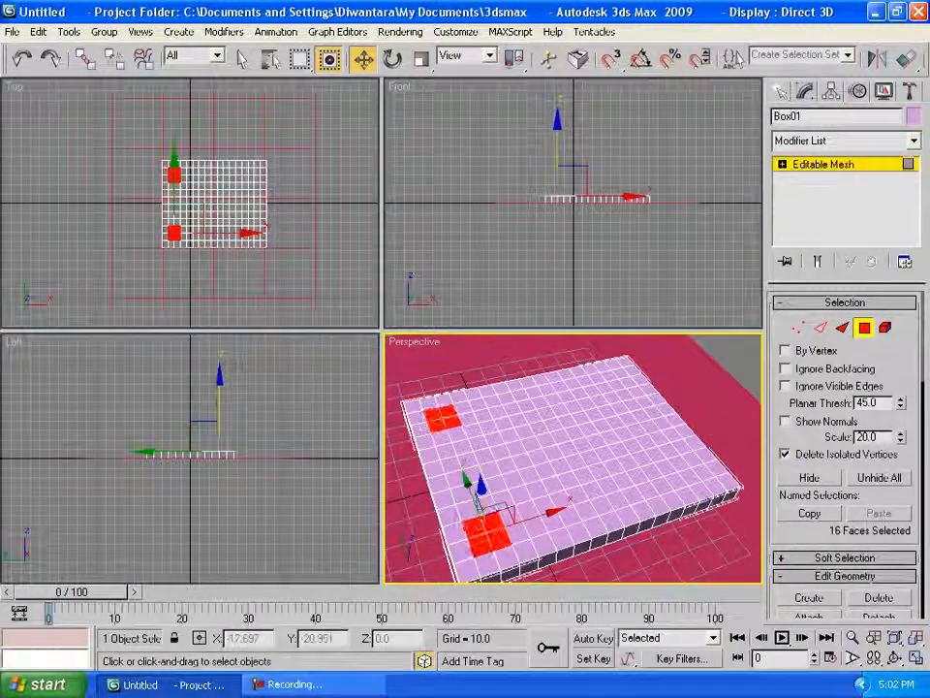
Add a 2×2 block of top polygons near the box's front-right corner to the selection.
left_click(691, 480, "ctrl")
left_click(699, 471, "ctrl")
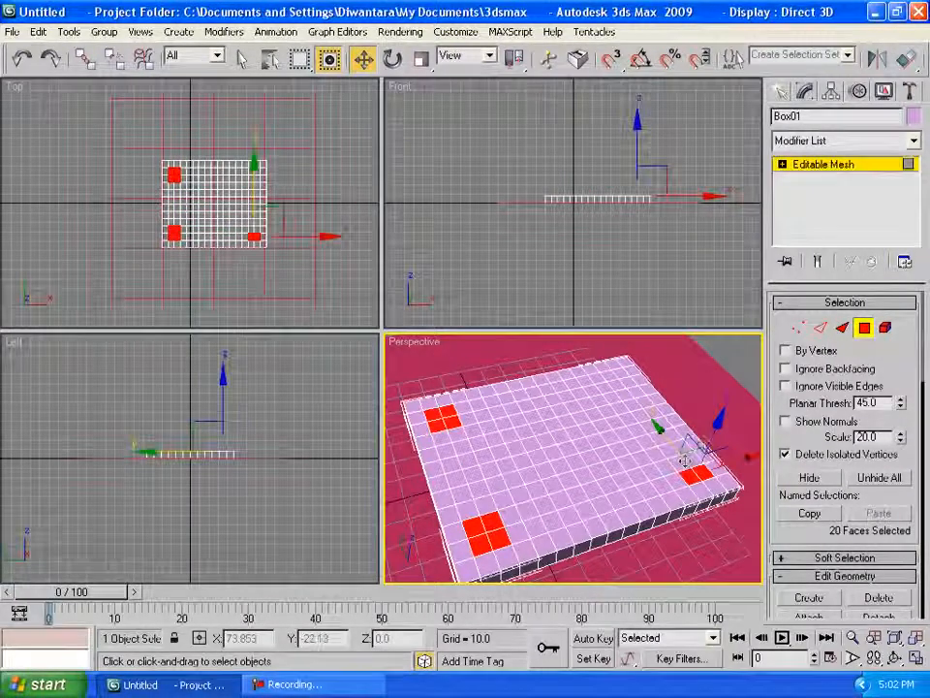
left_click(694, 459, "ctrl")
left_click(679, 463, "ctrl")
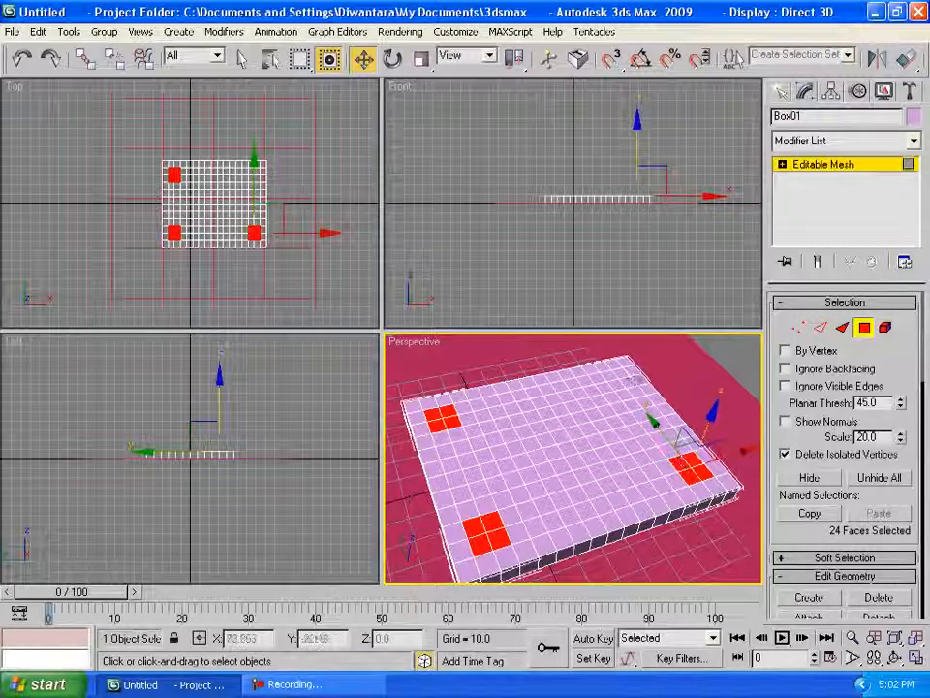
Add a 2×2 block of top polygons near the box's back-right corner to the selection.
left_click(618, 385, "ctrl")
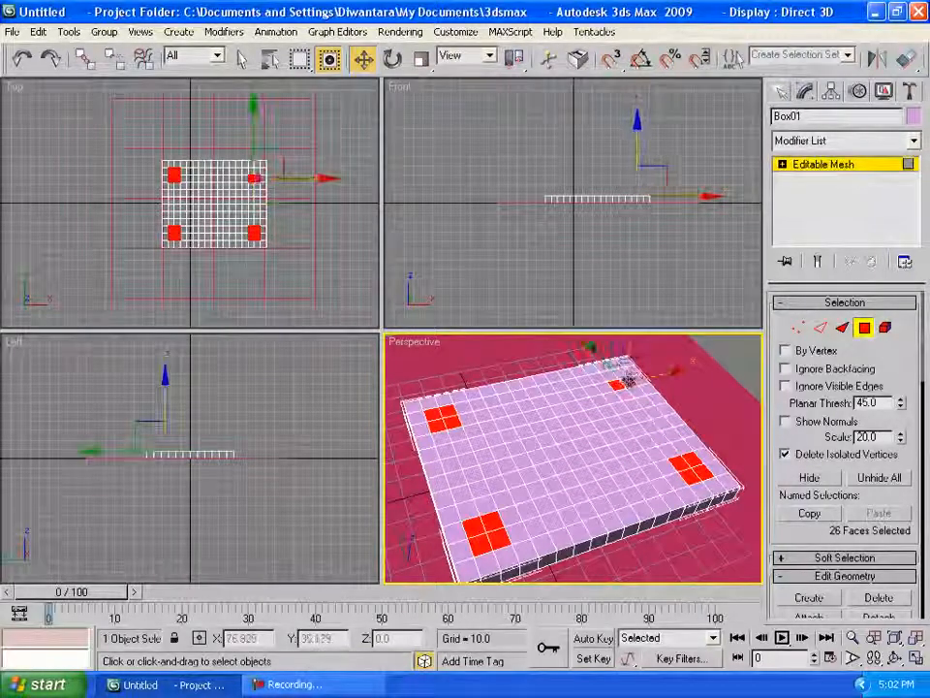
left_click(623, 381, "ctrl")
left_click(614, 378, "ctrl")
left_click(609, 372, "ctrl")
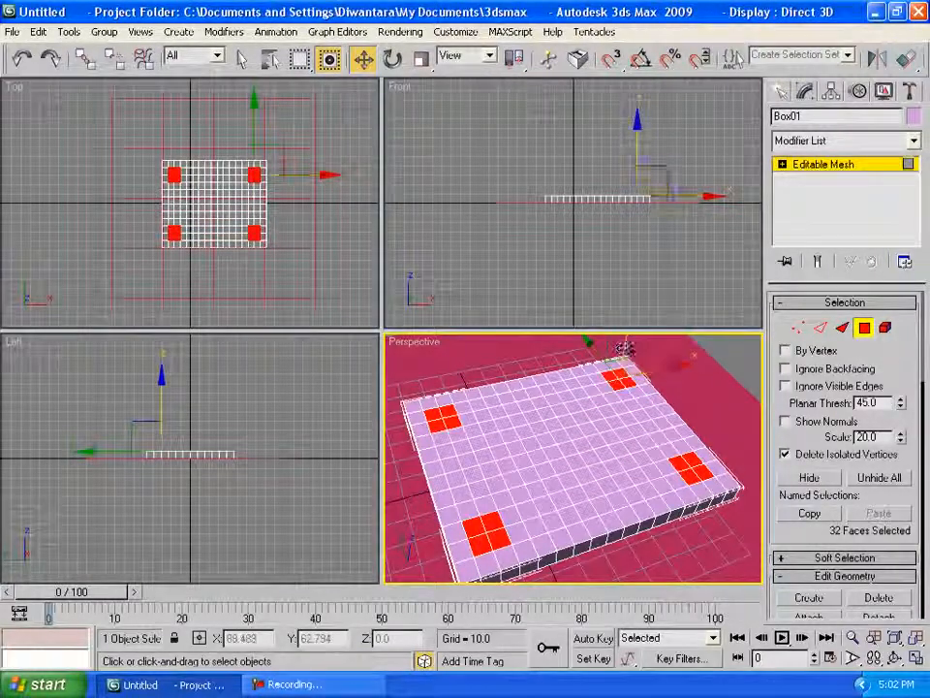
Try raising the four selected polygon blocks along the Z axis and undo the move.
left_click_drag(626, 341, 625, 393)
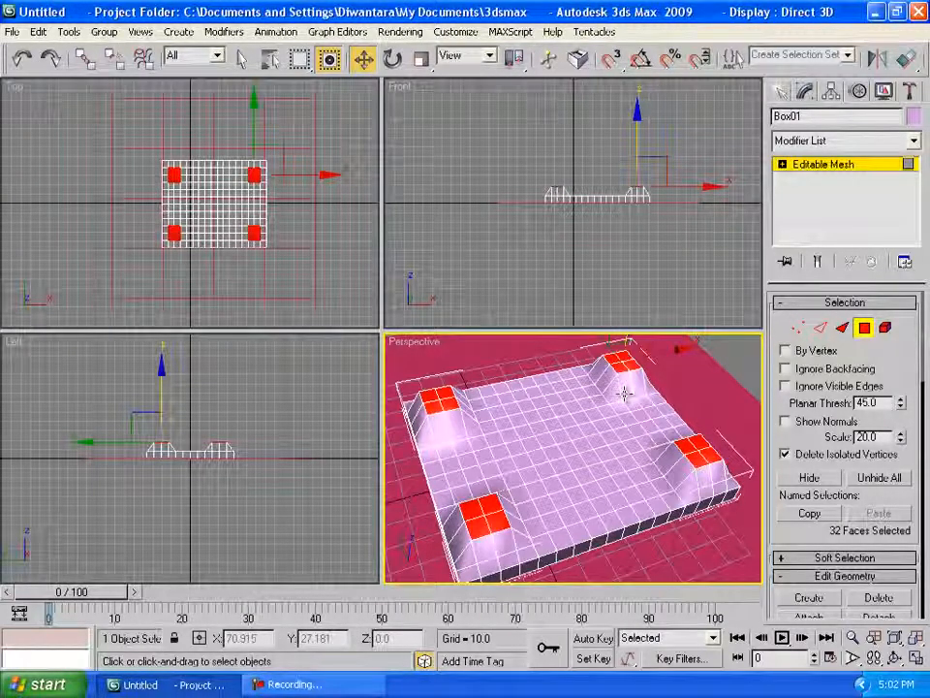
key("ctrl+z")
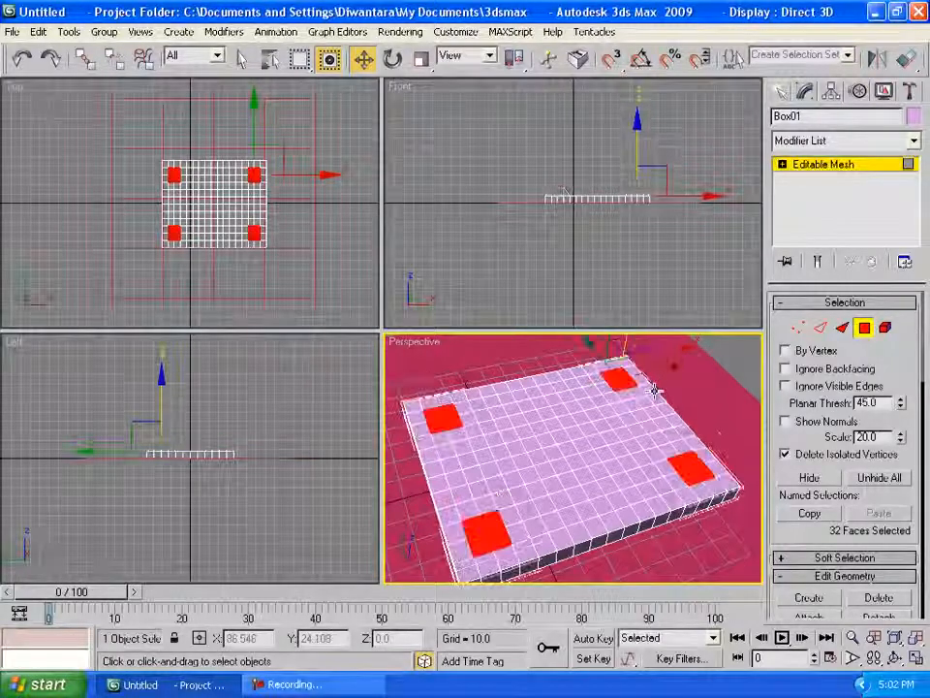
Try extruding the four selected polygon blocks upward and undo the extrusion.
left_click(688, 469)
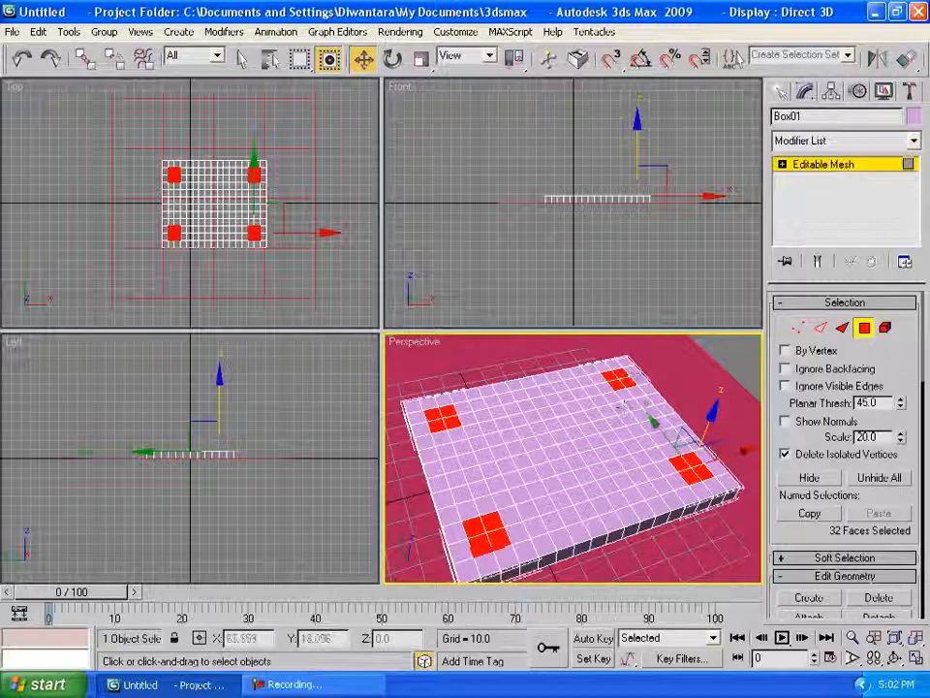
left_click(619, 380)
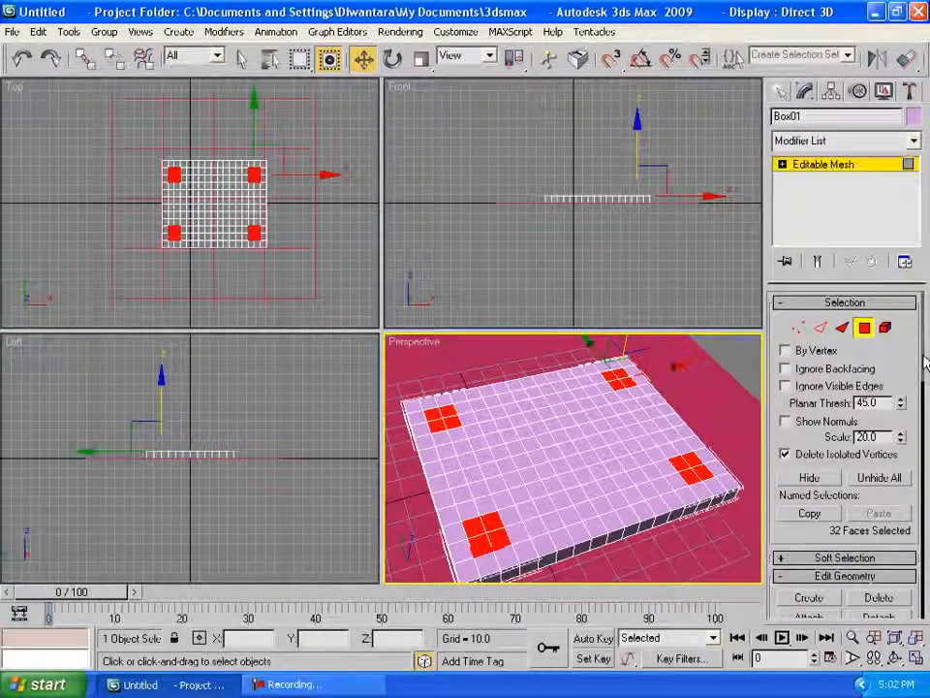
scroll(911, 388, "down", 5)
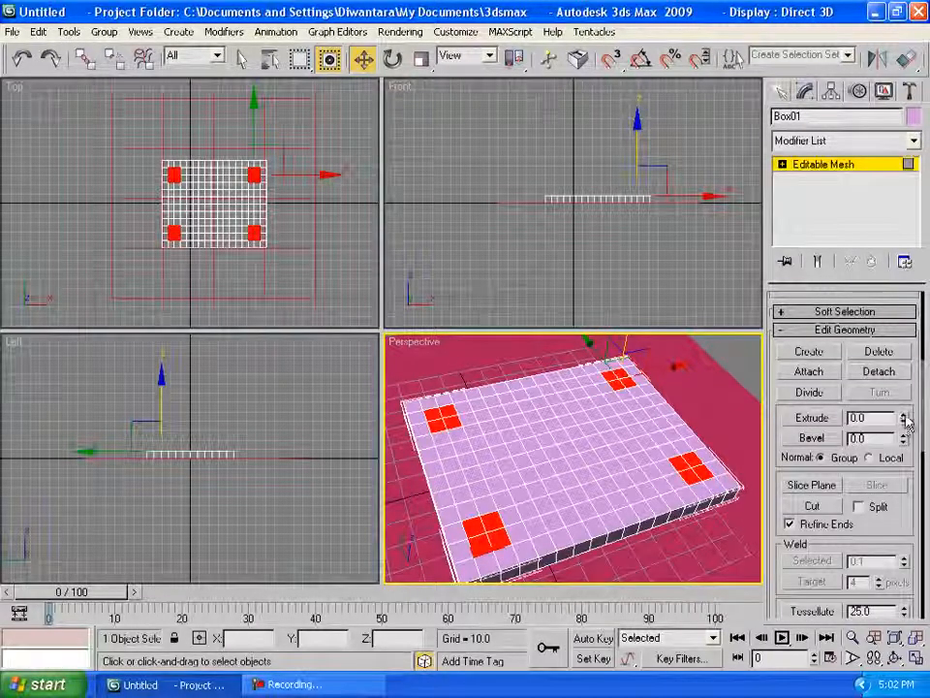
left_click_drag(907, 419, 906, 406)
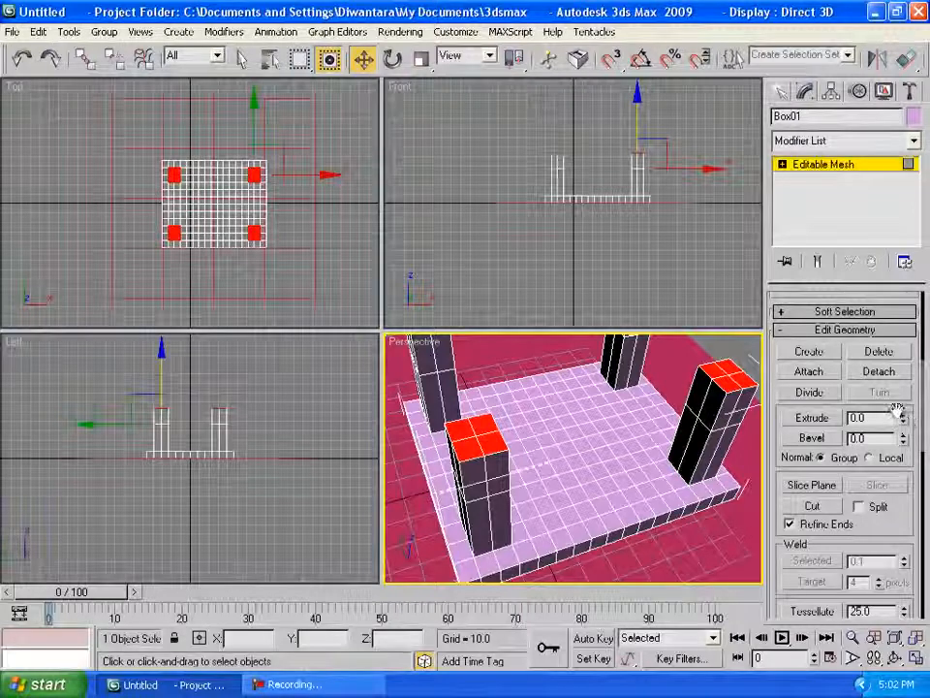
key("ctrl+z")
key("ctrl+z")
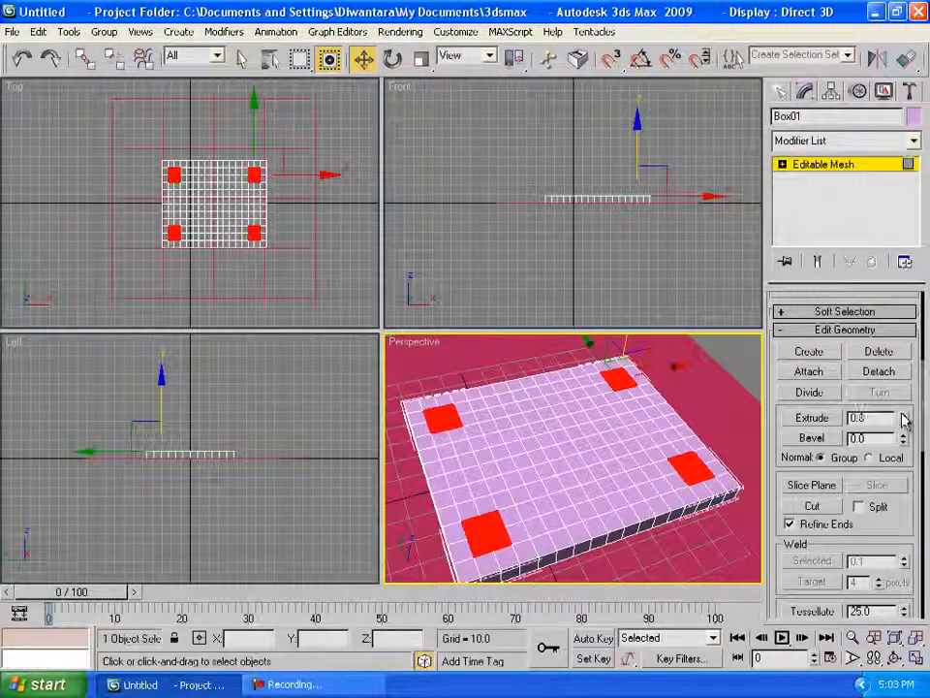
Extrude the four selected polygon blocks upward into legs, bevel their ends inward to taper them, and leave polygon editing.
left_click_drag(904, 419, 912, 604)
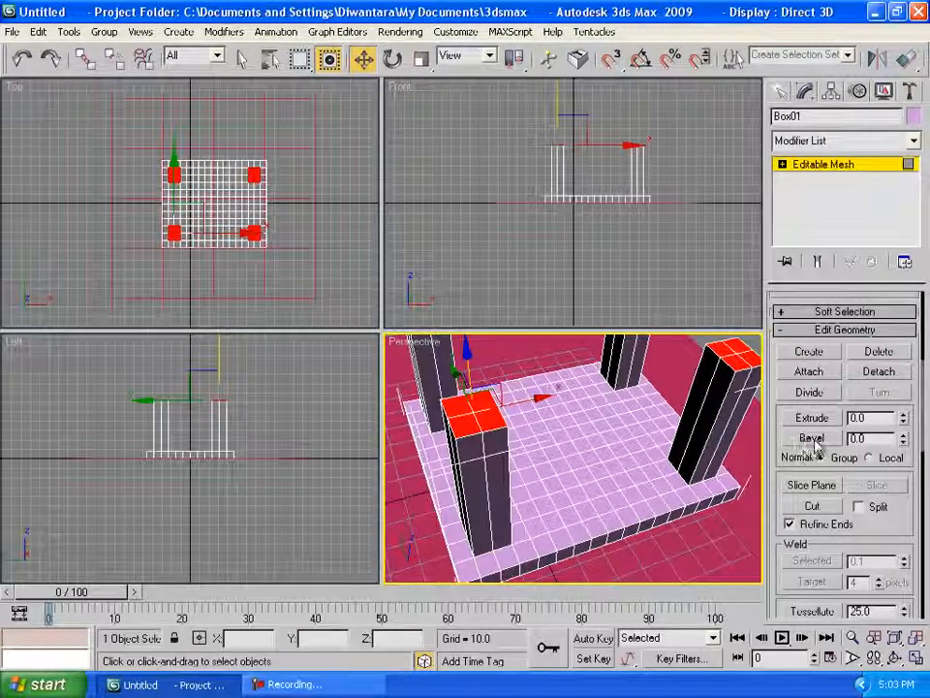
mouse_move(902, 442)
left_mouse_down()
mouse_move(904, 476)
mouse_move(903, 416)
mouse_move(899, 458)
left_mouse_up()
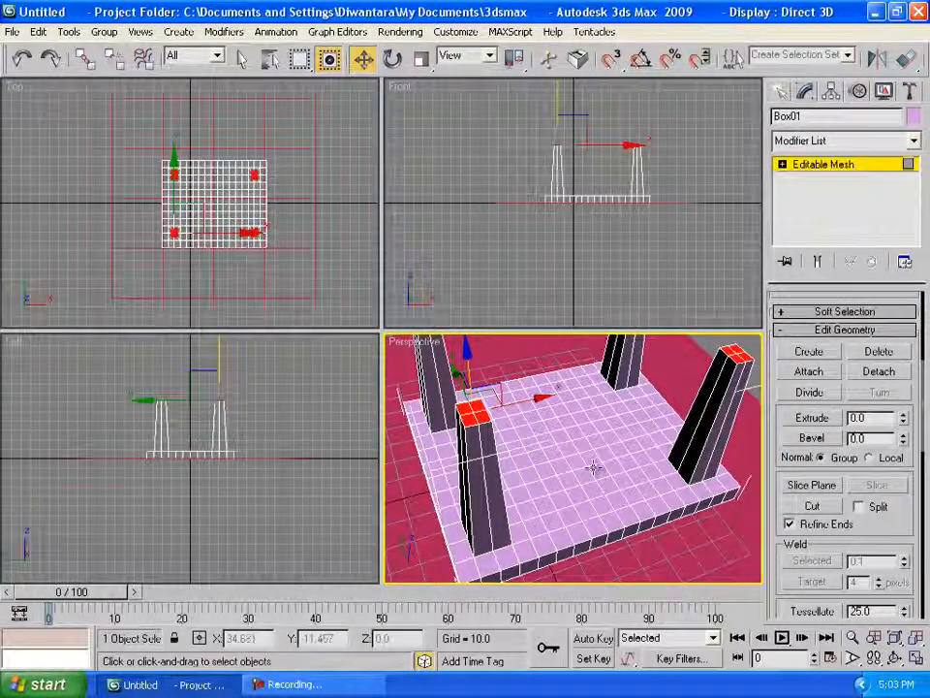
middle_click_drag(749, 478, 621, 447, "alt")
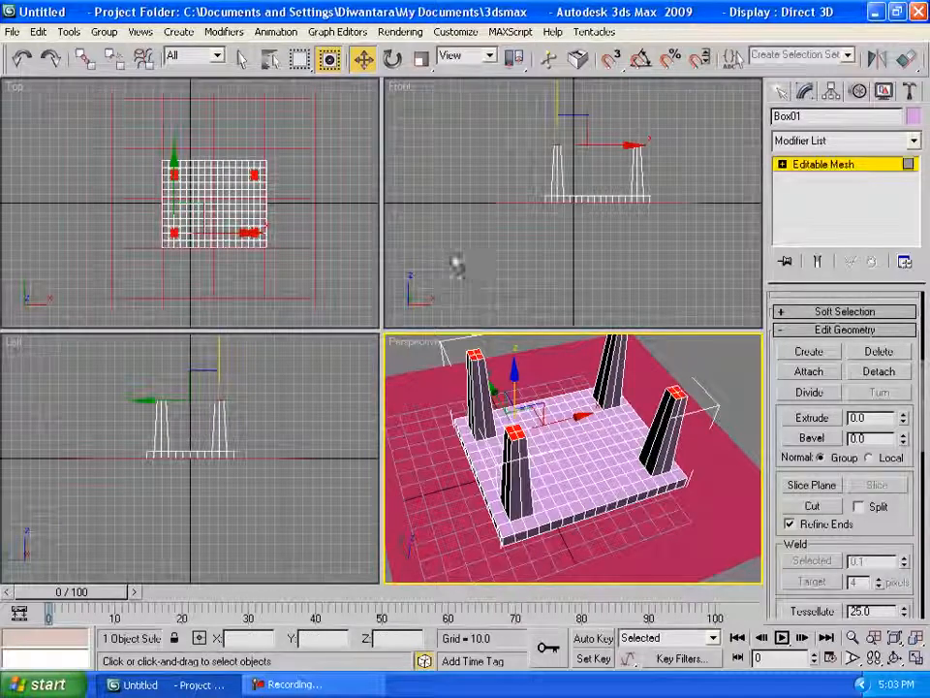
left_click(779, 94)
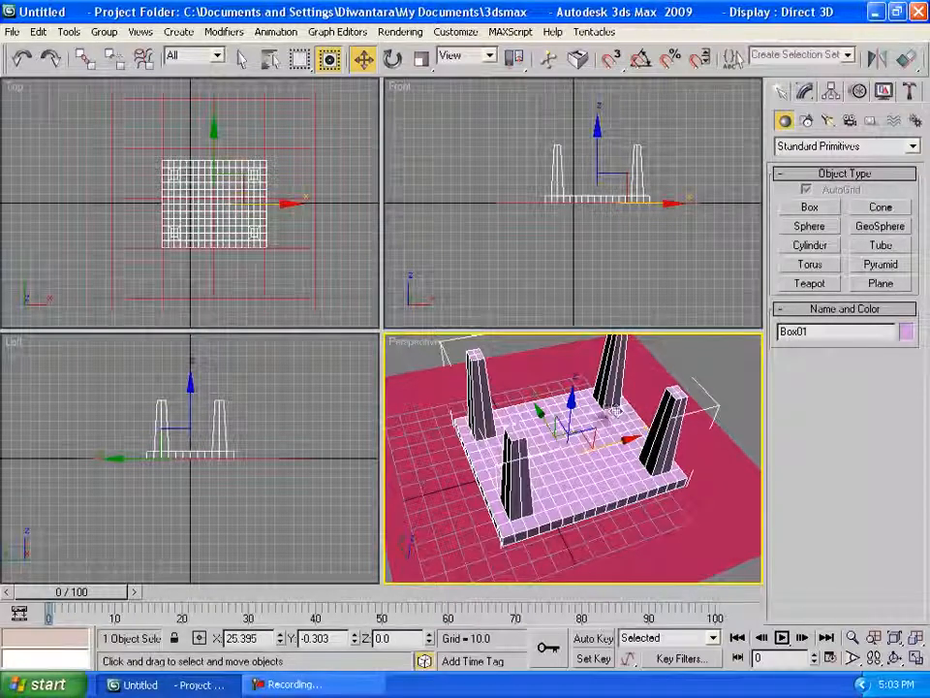
Rotate the table by an offset of 180 degrees about the world X axis.
left_click(391, 59)
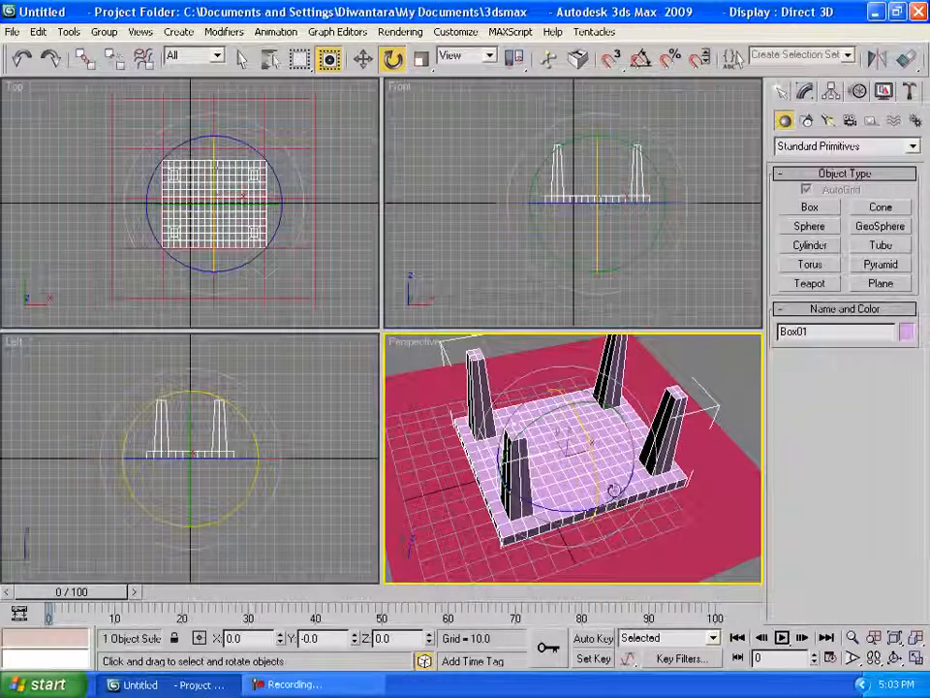
scroll(612, 490, "up", 6)
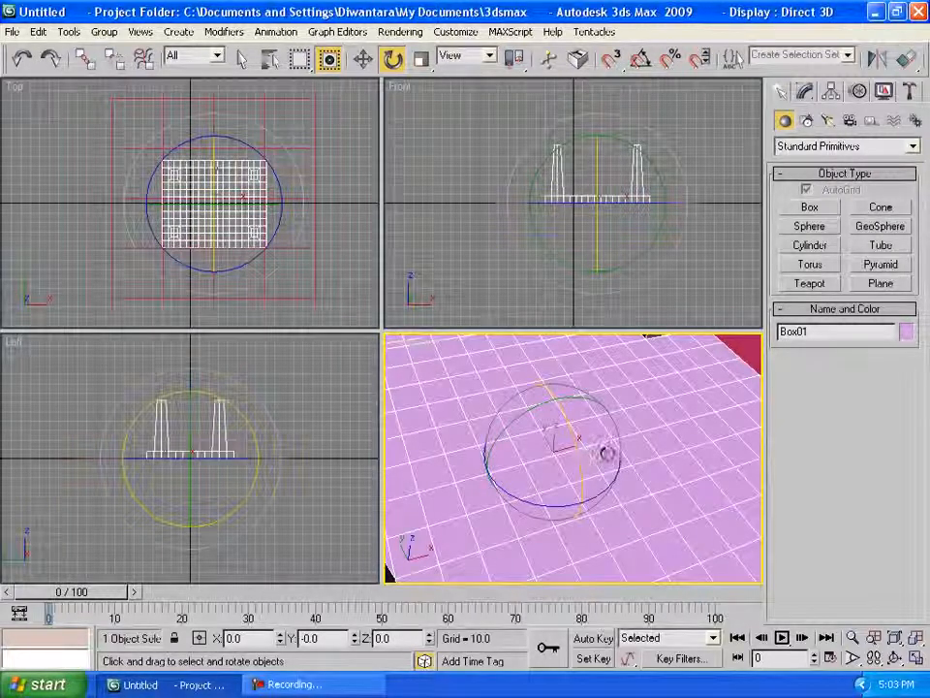
scroll(595, 452, "down", 6)
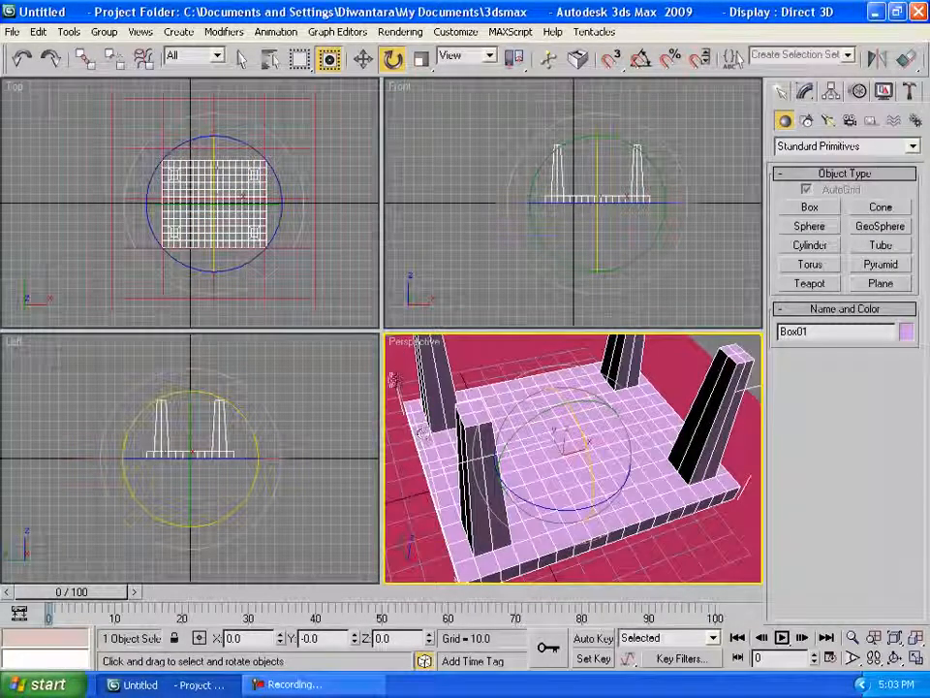
right_click(391, 60)
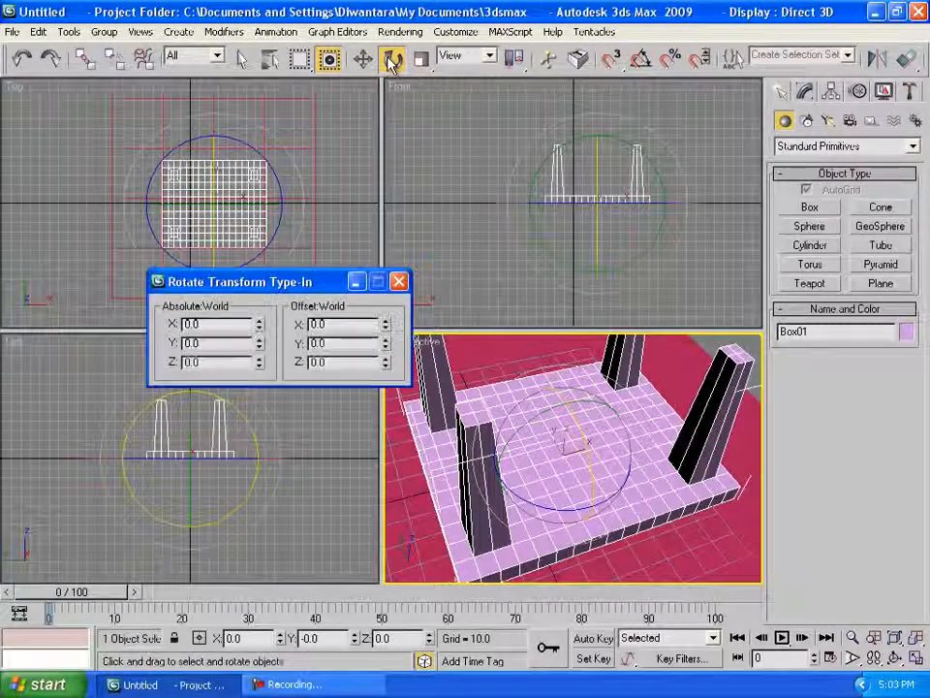
left_click(316, 323)
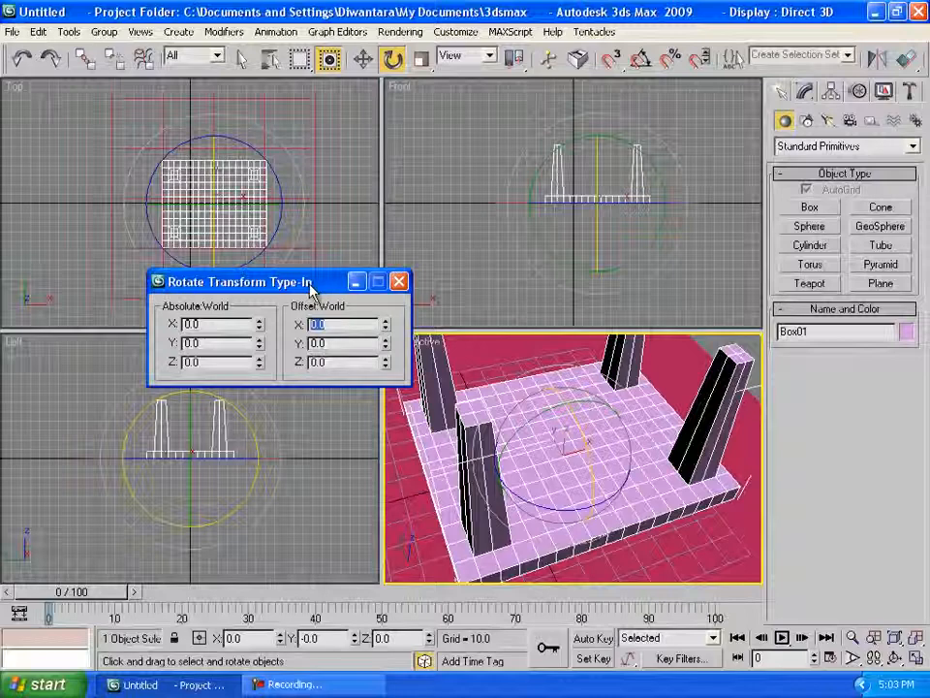
type("180")
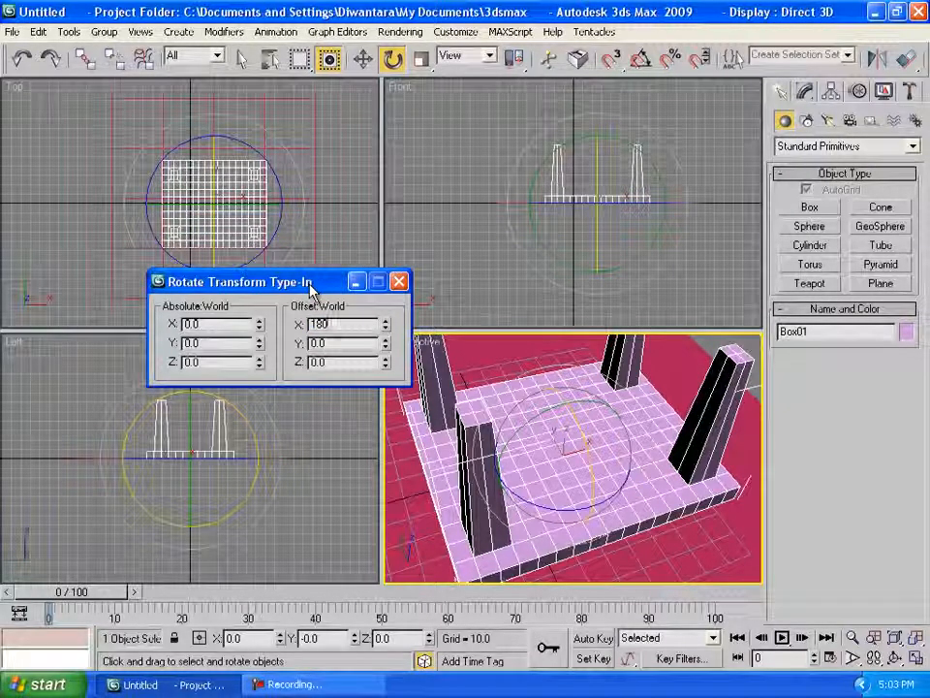
key("Return")
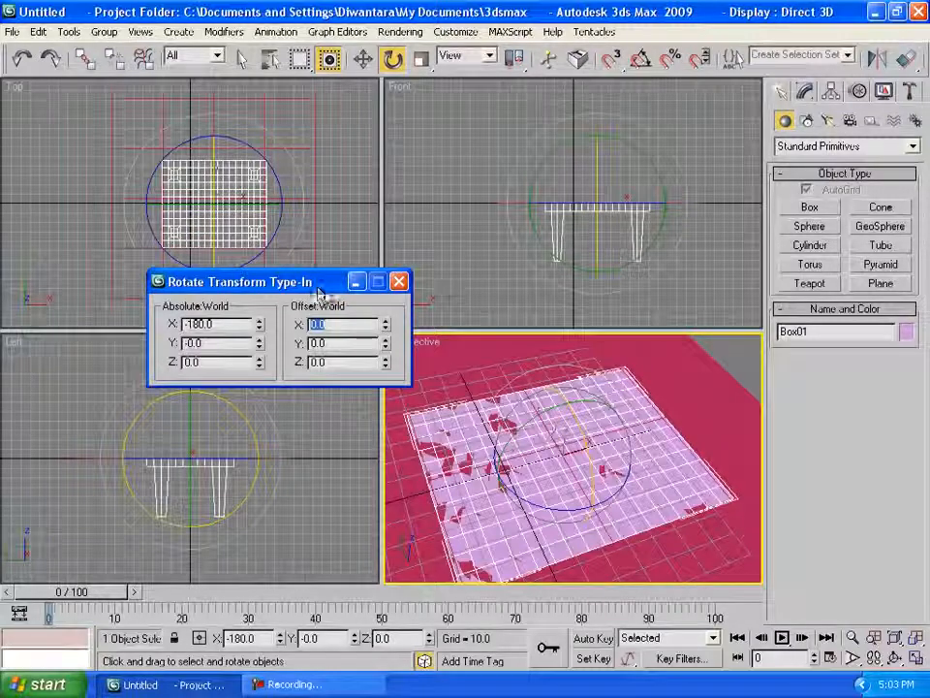
left_click(398, 282)
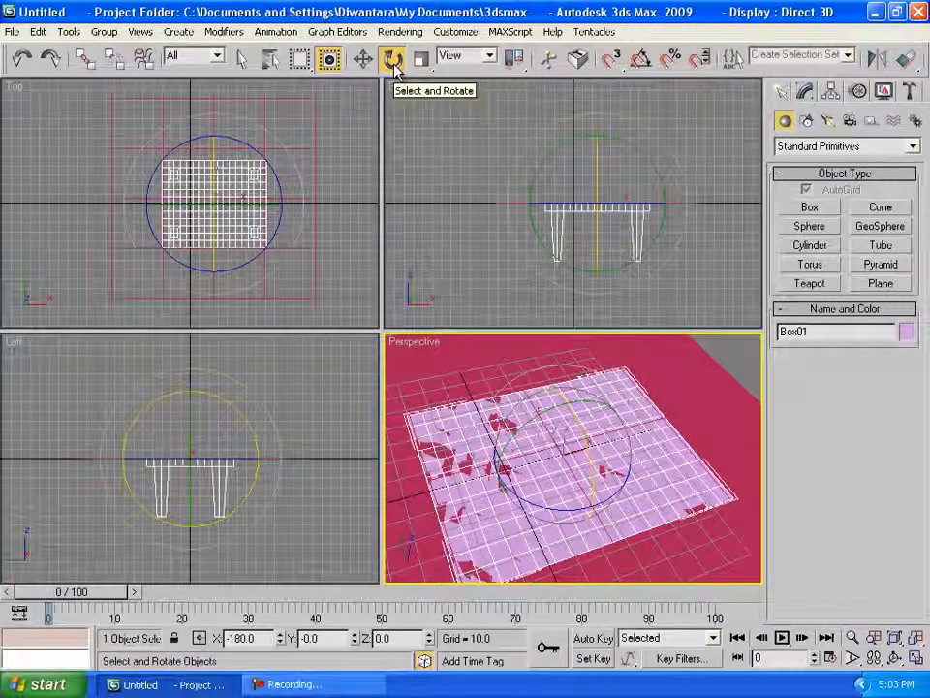
Raise the table vertically to a Z position of about 62.2 so its legs stand on the plane.
left_click(363, 60)
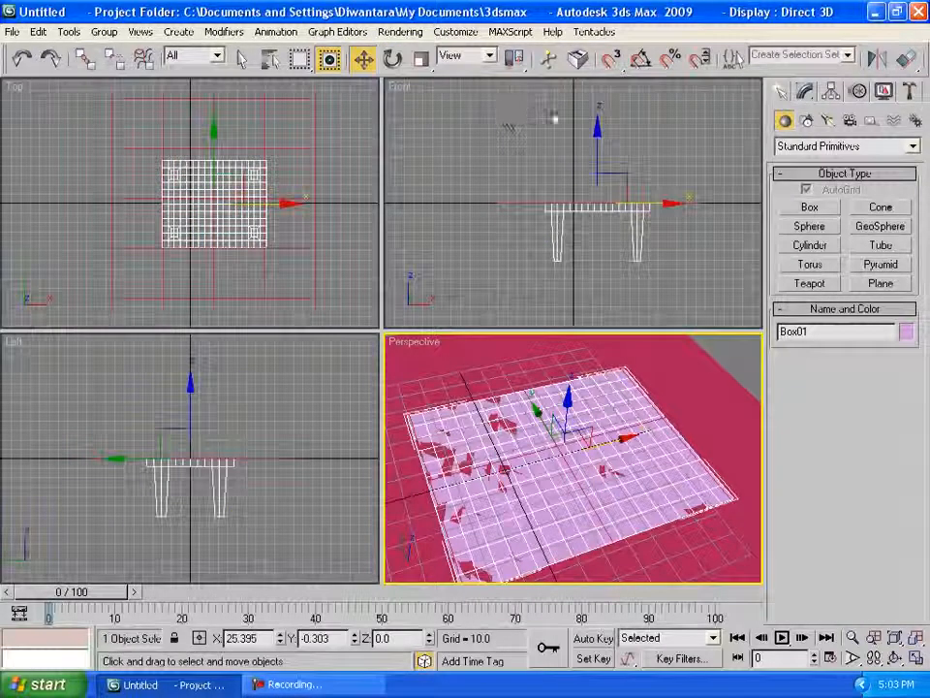
left_click(600, 142)
left_click_drag(602, 143, 606, 96)
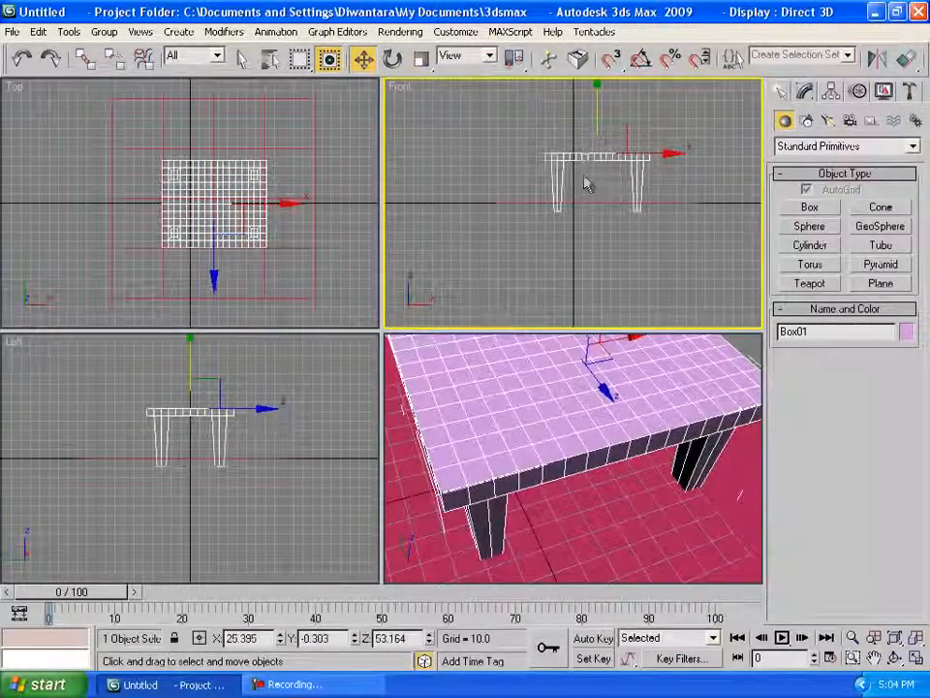
middle_click_drag(584, 206, 557, 164)
scroll(555, 282, "up", 4)
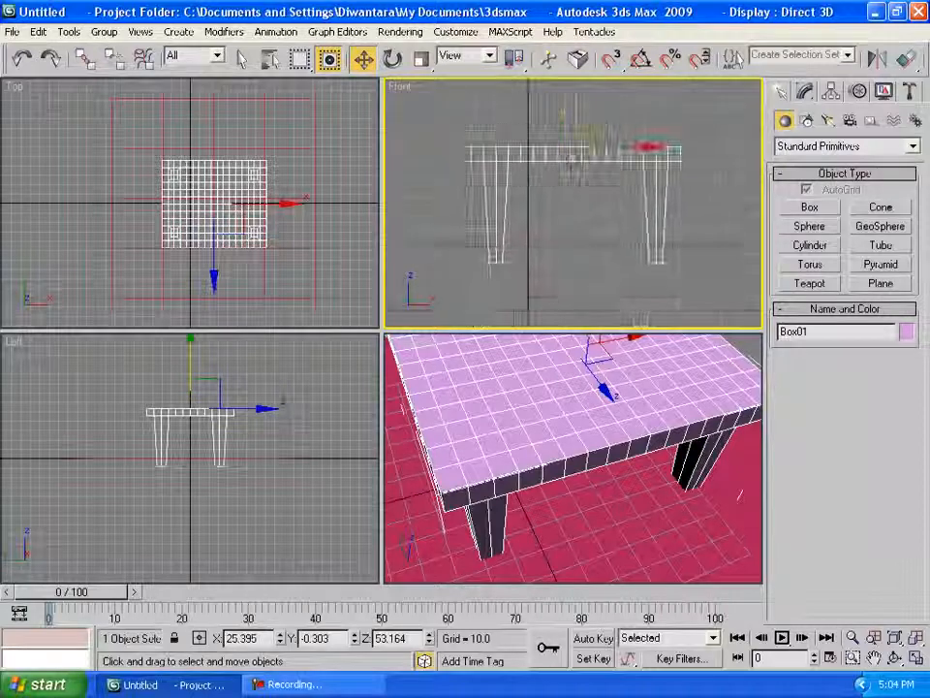
left_click_drag(577, 97, 577, 85)
scroll(547, 345, "up", 2)
Examine the whole table on the plane from several angles in the perspective view.
left_click(528, 376)
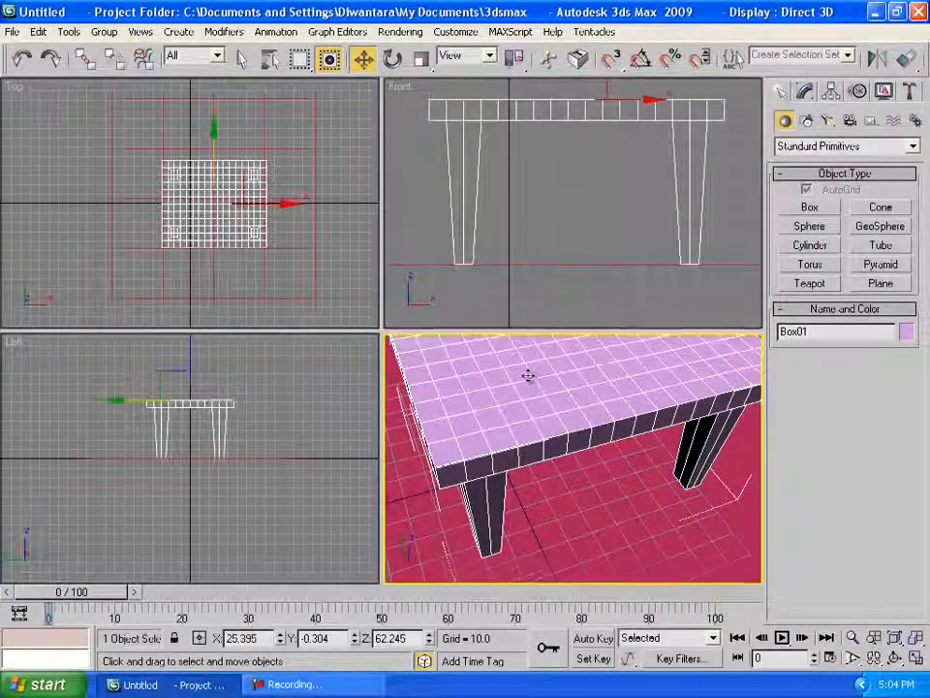
scroll(528, 376, "down", 5)
middle_click_drag(544, 436, 545, 446)
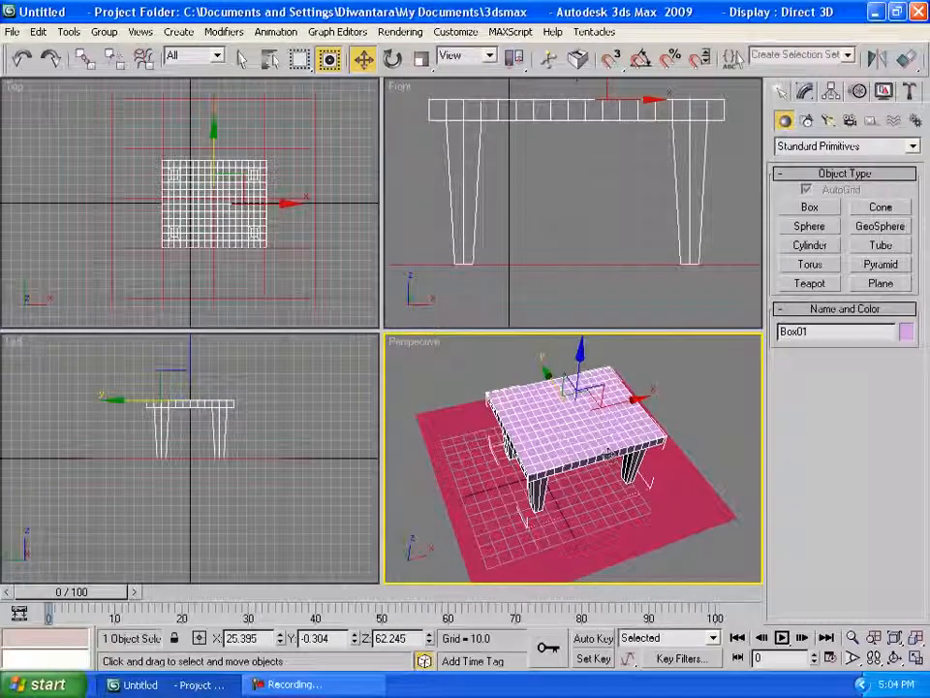
key("ctrl+r")
left_click_drag(658, 462, 689, 427)
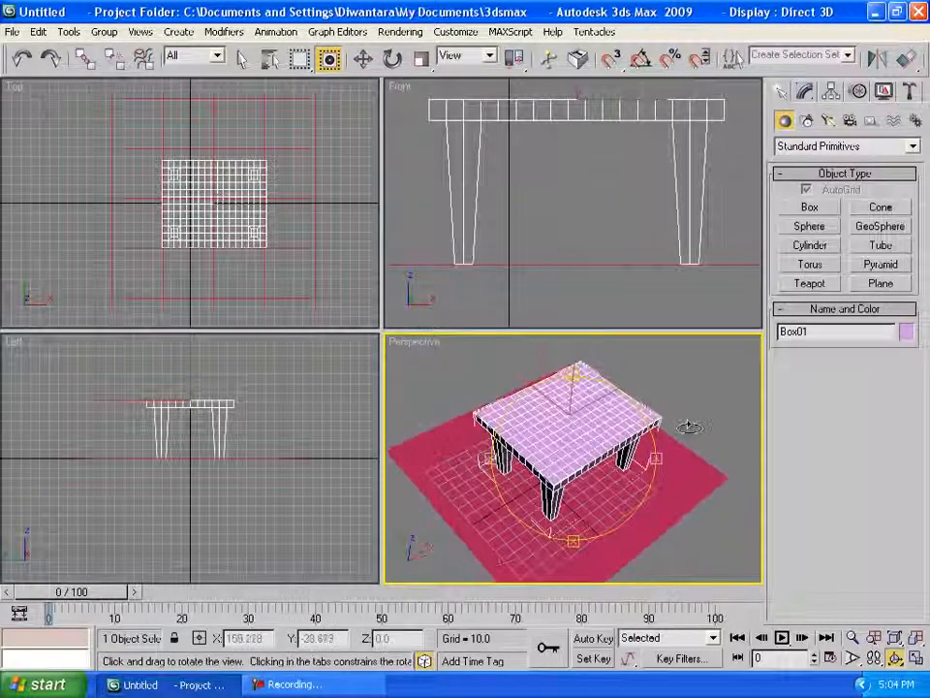
mouse_move(572, 374)
left_mouse_down()
mouse_move(573, 360)
mouse_move(575, 379)
left_mouse_up()
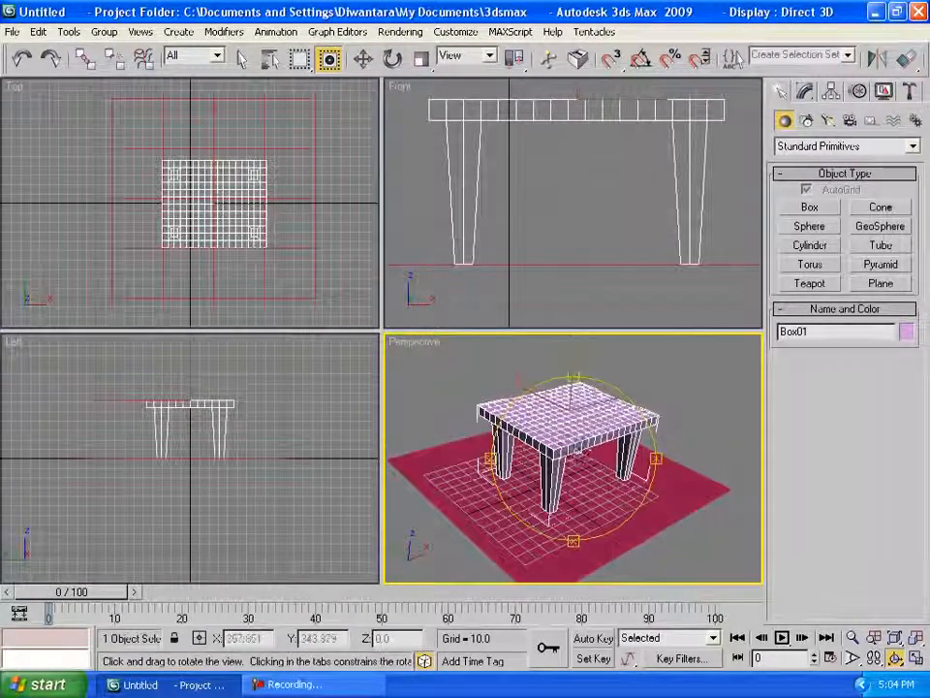
left_click_drag(658, 420, 656, 414)
left_click_drag(482, 473, 612, 453)
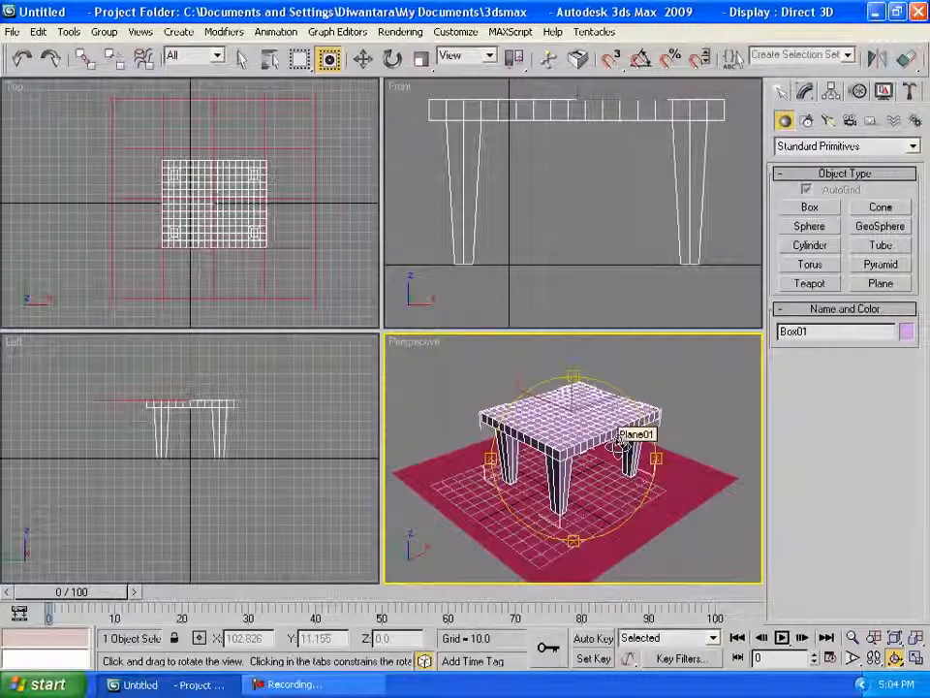
Assign a Bitmap map to the diffuse color of the unused 03 - Default material.
key("m")
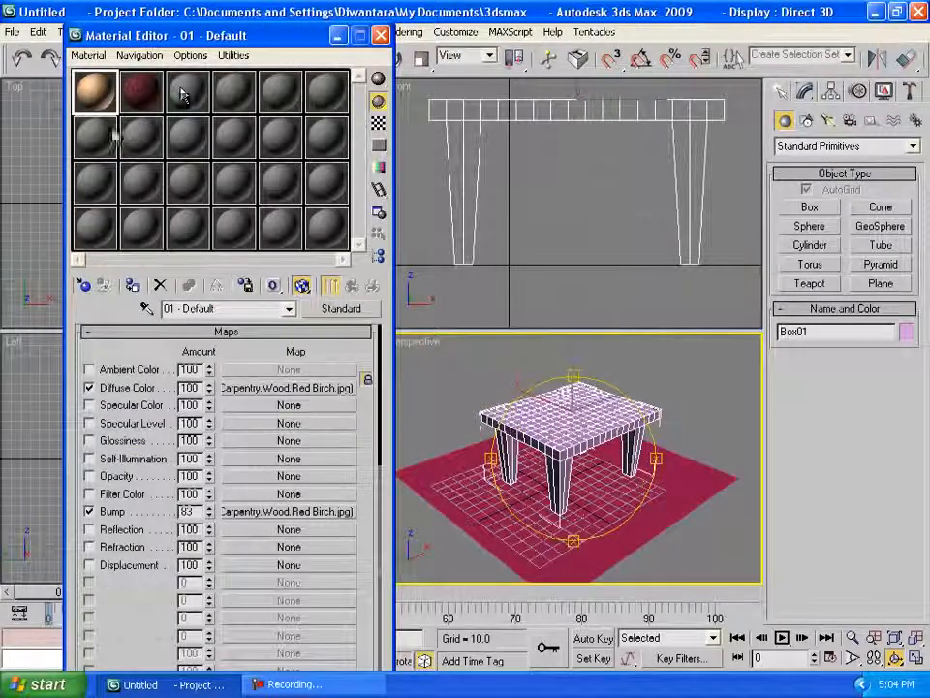
left_click(97, 137)
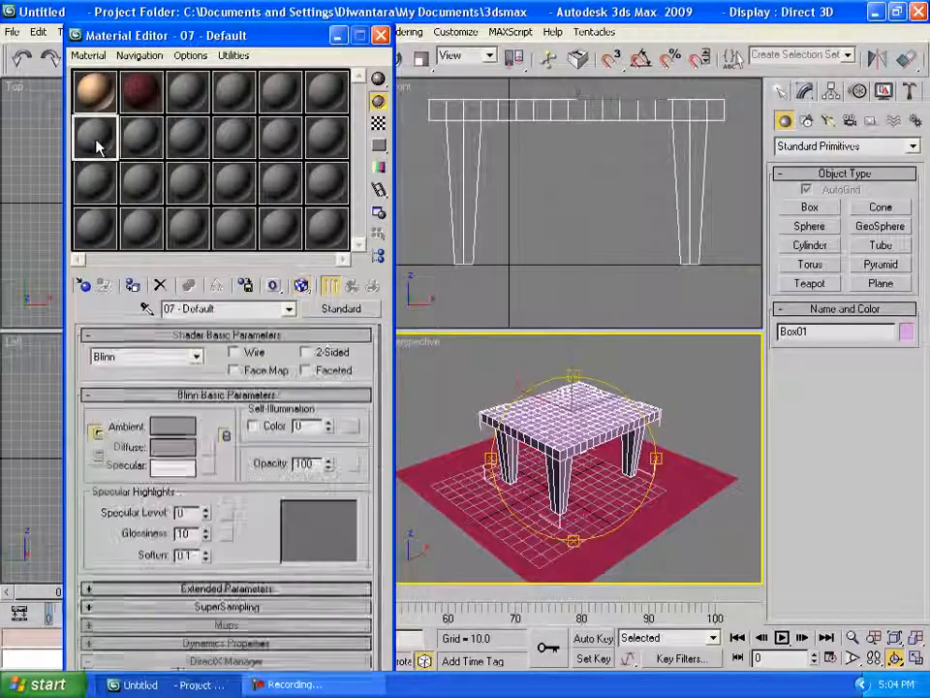
left_click(189, 91)
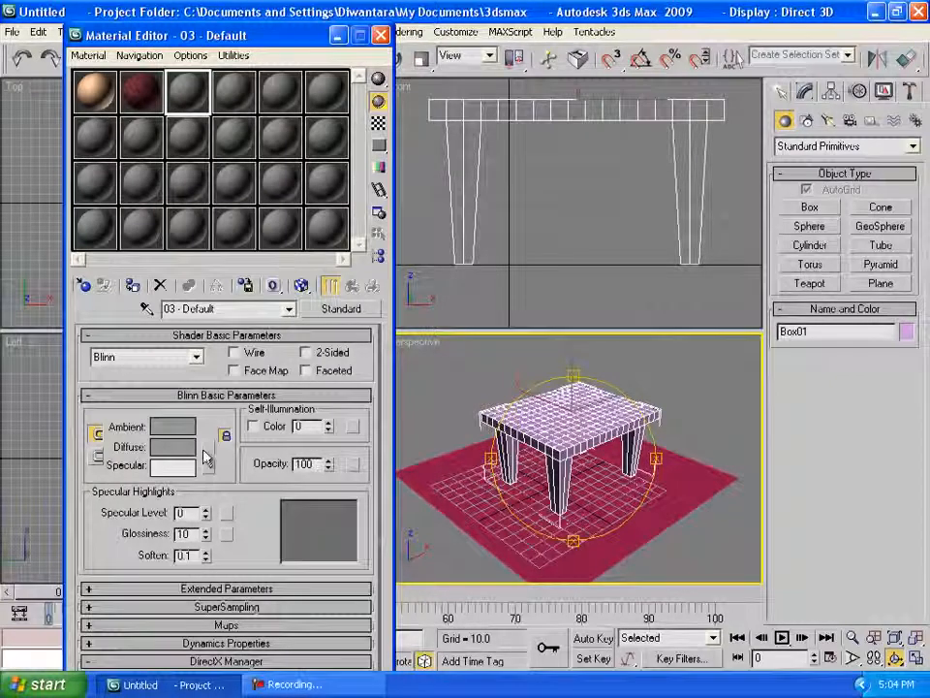
left_click(210, 447)
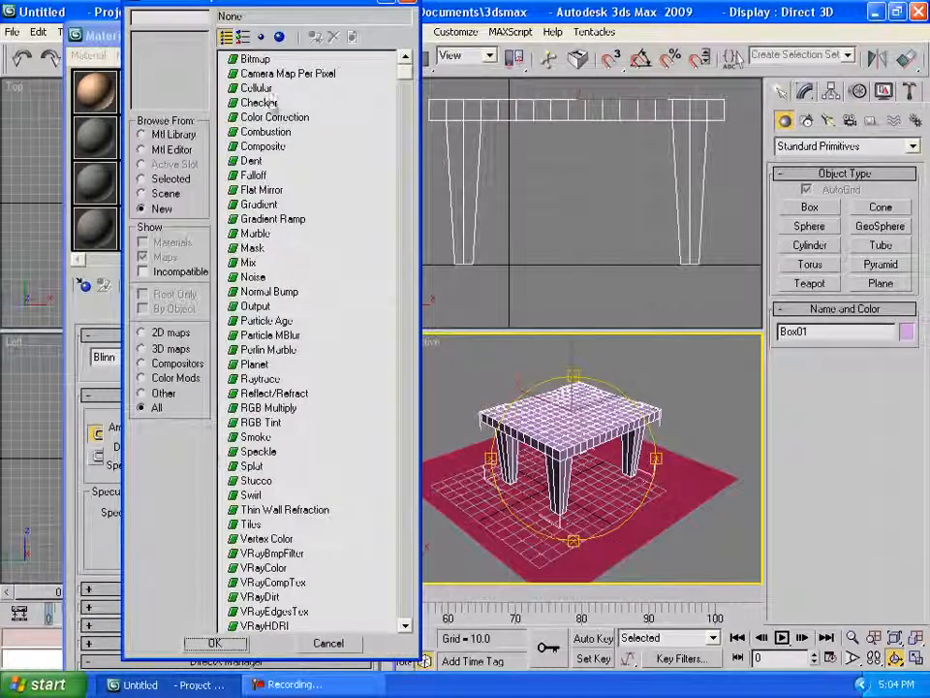
double_click(255, 60)
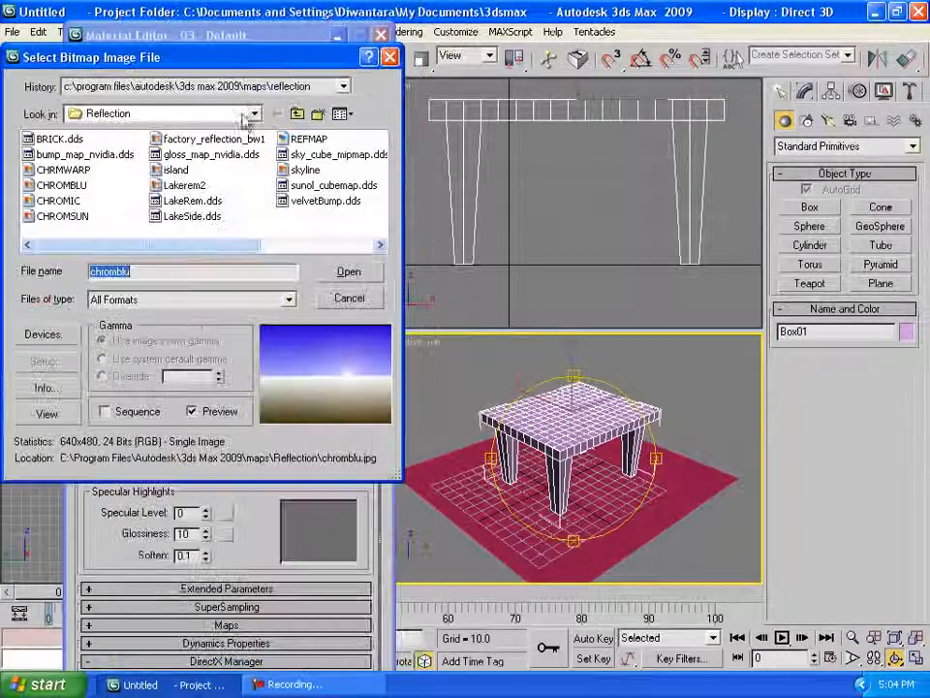
Browse for the bitmap image in C:\Program Files\Autodesk\3ds Max 2009\maps\ProMaterials.
left_click(297, 114)
left_click(297, 114)
left_click(297, 115)
left_click(295, 116)
left_click(295, 117)
left_click(295, 116)
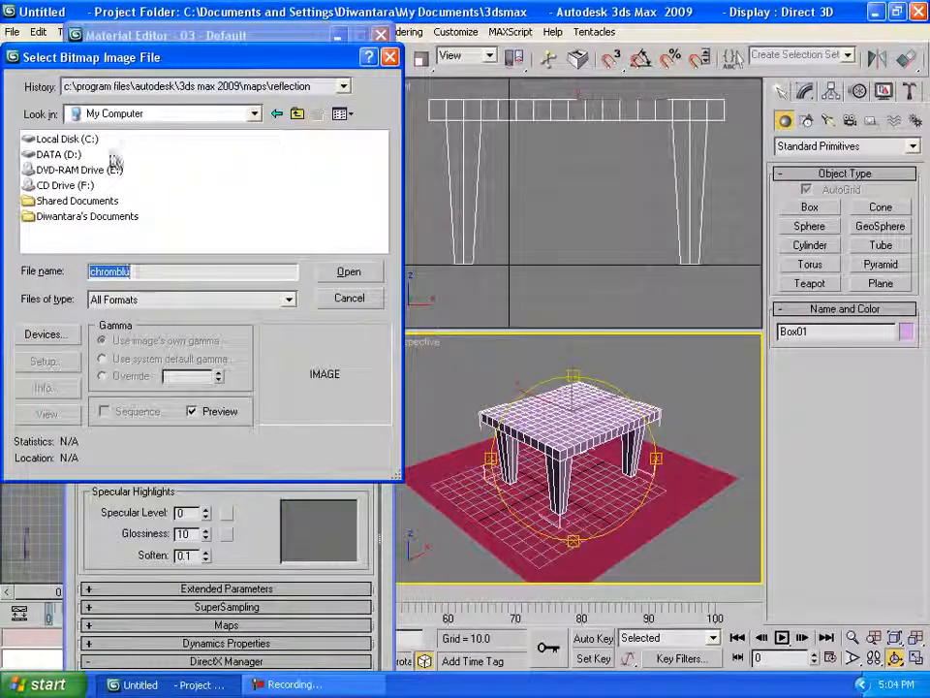
left_click(67, 141)
double_click(83, 143)
double_click(190, 142)
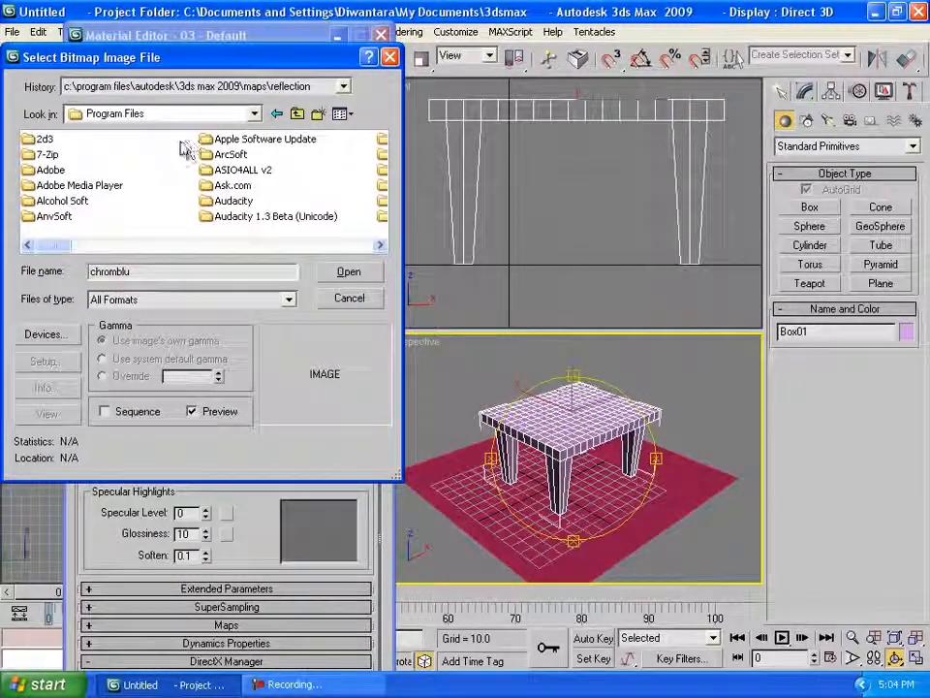
scroll(232, 179, "down", 1)
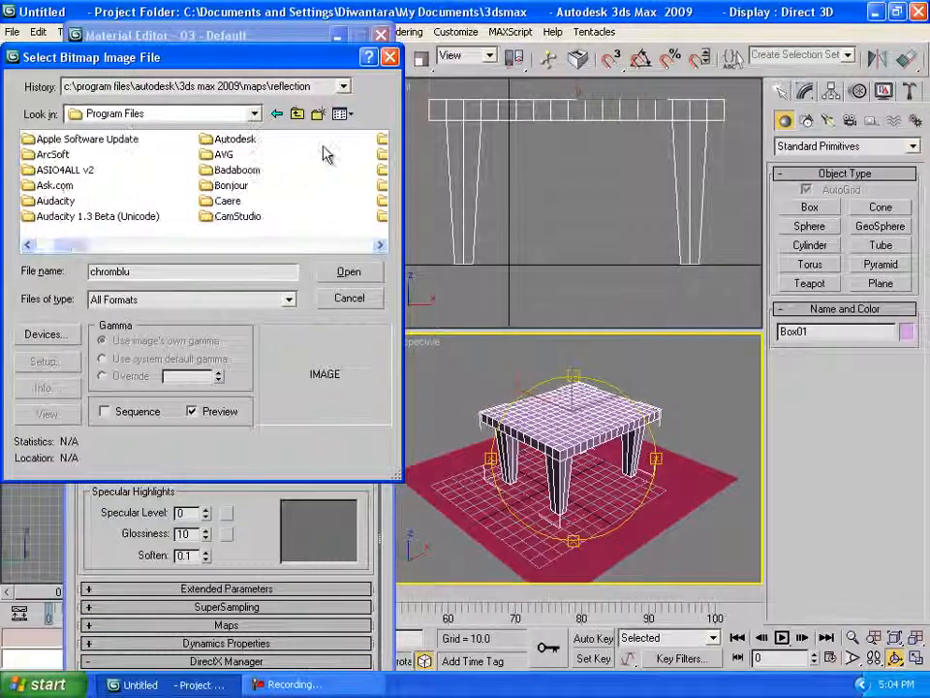
double_click(250, 141)
double_click(58, 140)
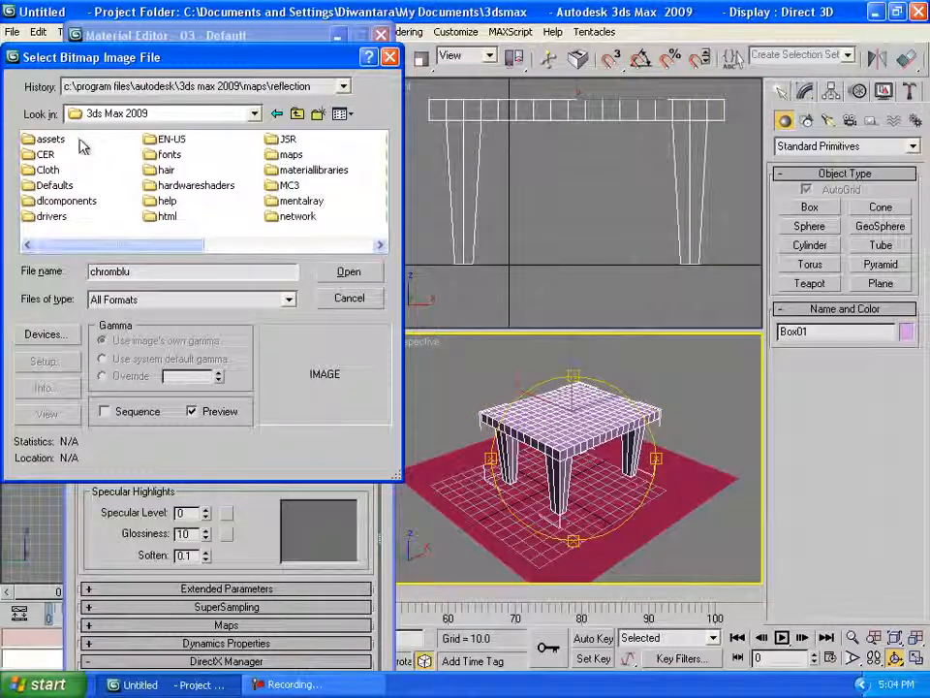
double_click(290, 155)
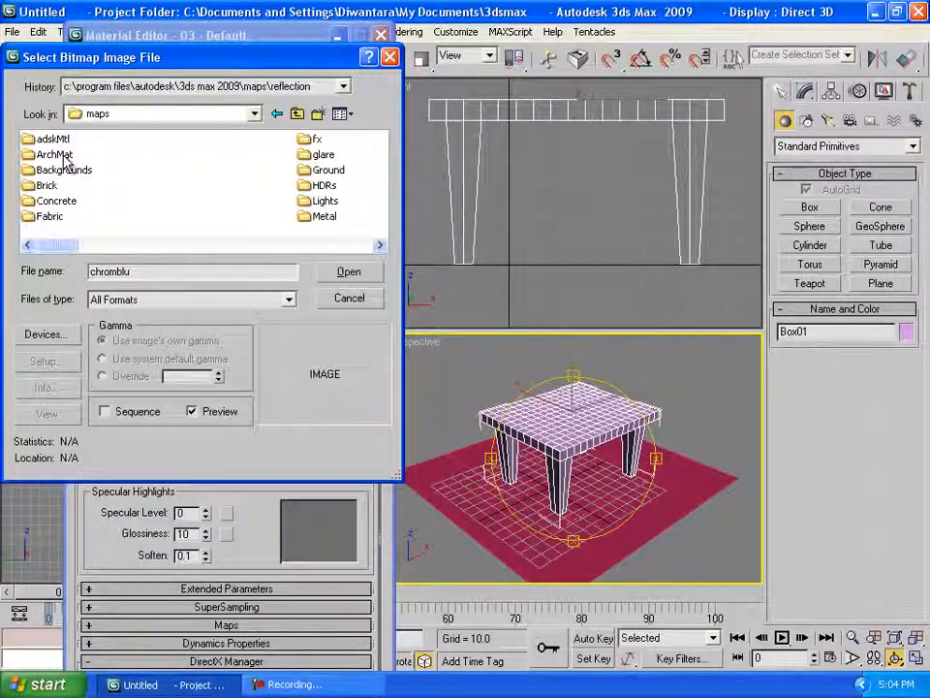
scroll(225, 184, "down", 1)
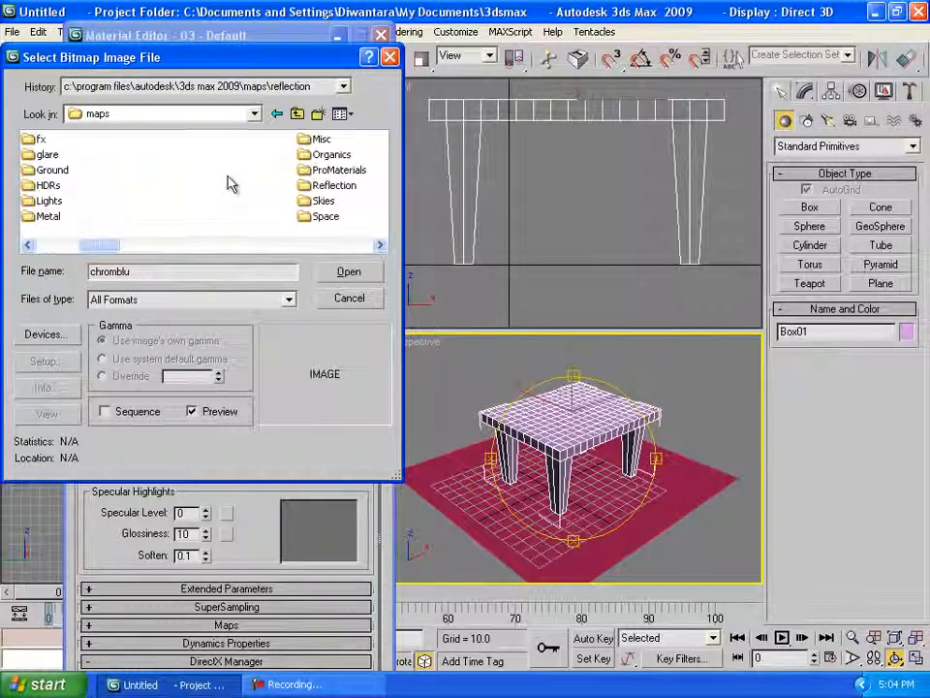
double_click(330, 171)
View the folder's images as thumbnails and load Woods & Plastics.Finish Carpentry.Wood.White Oak.jpg as the diffuse bitmap.
left_click(340, 114)
left_click(364, 132)
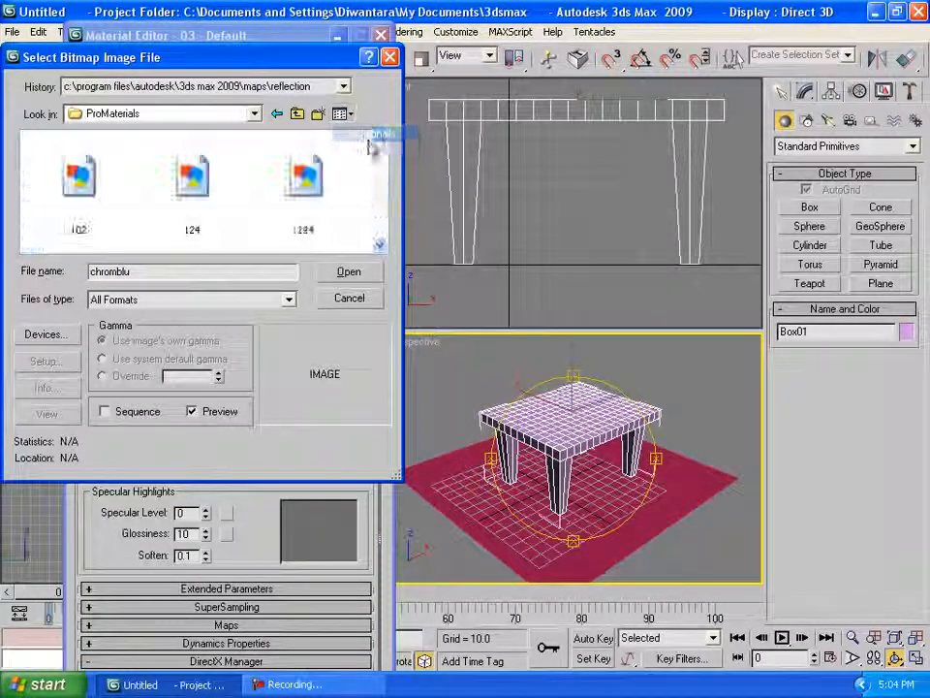
left_click_drag(384, 160, 380, 250)
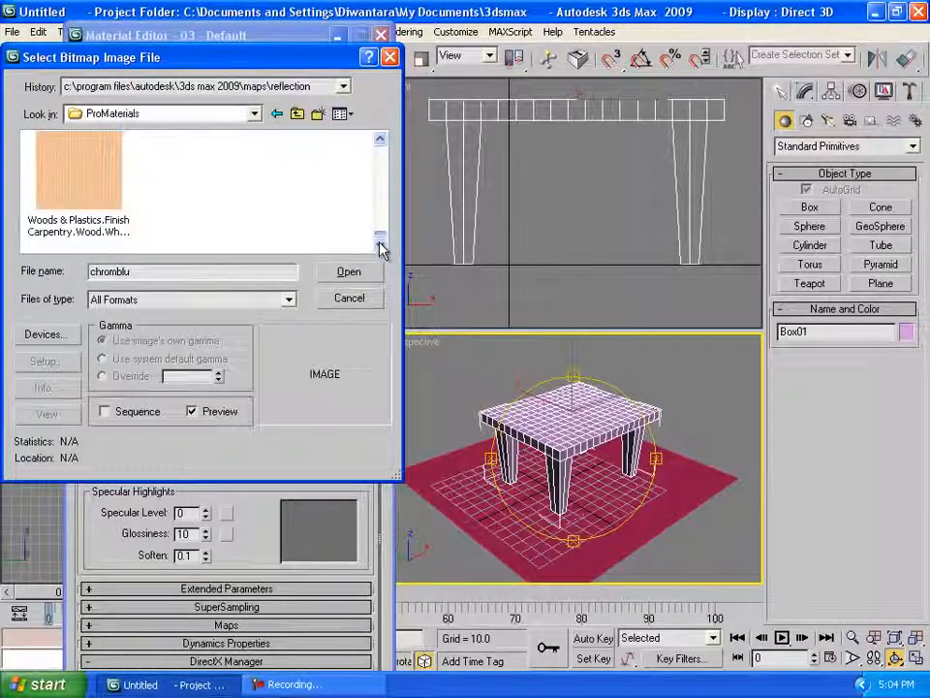
double_click(97, 194)
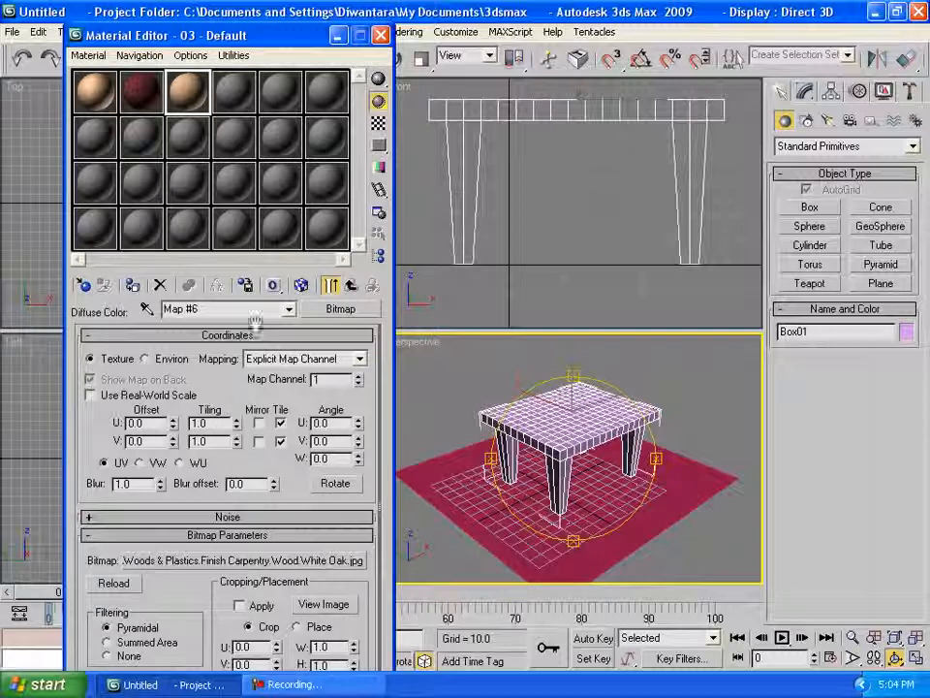
Apply the white oak material to the table, showing its map in the perspective view without edged faces.
left_click(133, 286)
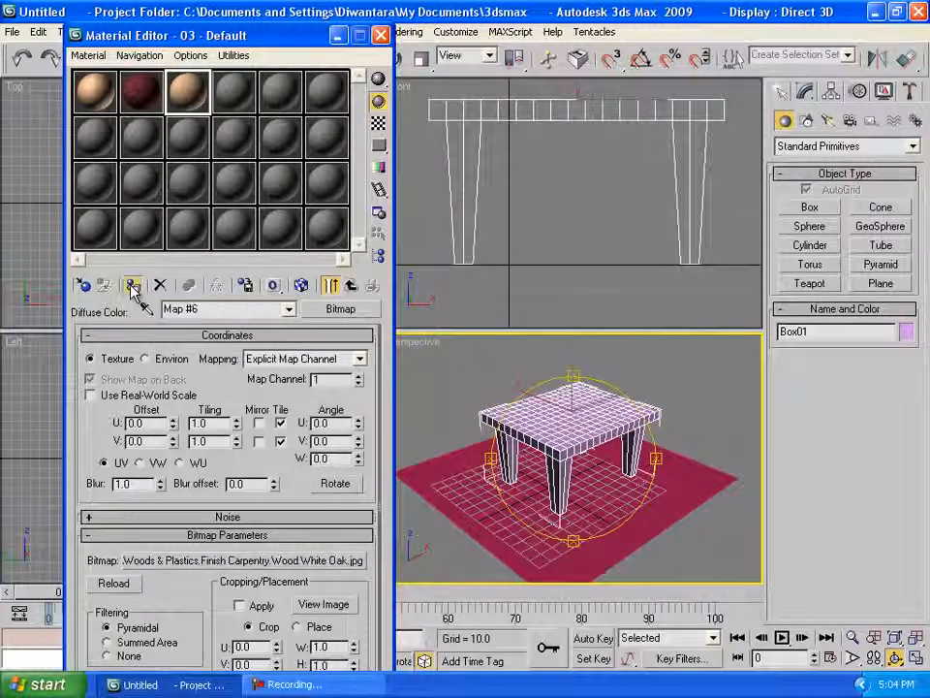
left_click(305, 288)
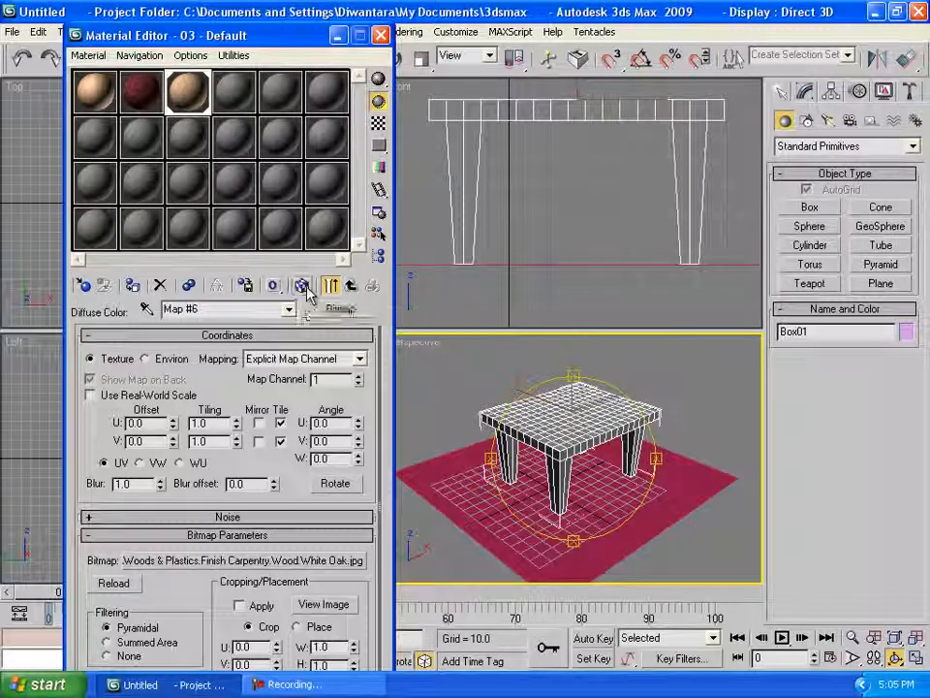
right_click(420, 341)
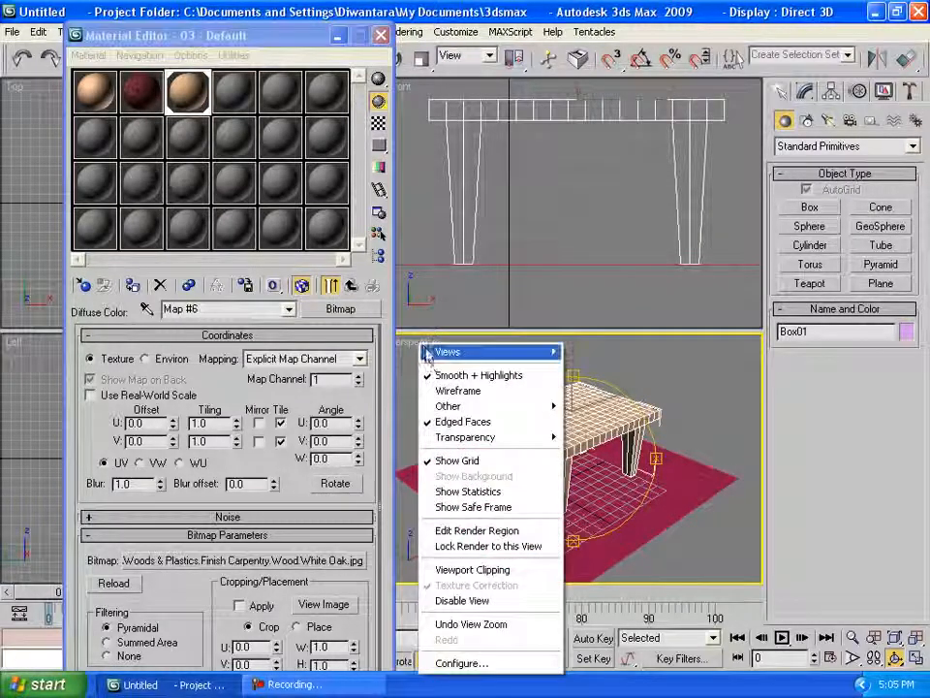
left_click(464, 424)
Set the white oak map's tiling to 5.5 in U and 8.0 in V.
scroll(585, 432, "up", 5)
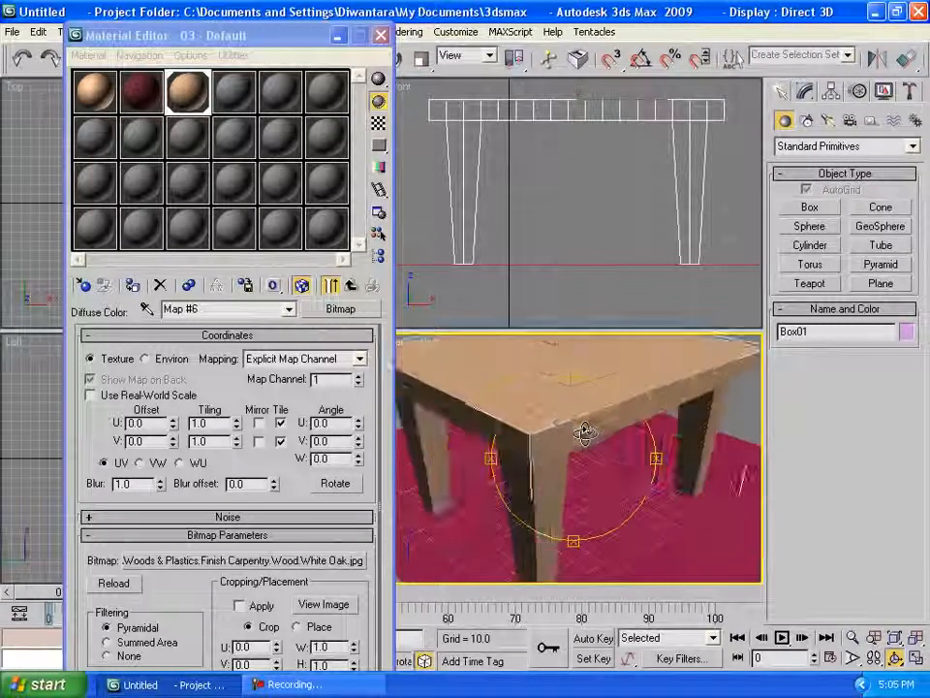
scroll(572, 475, "down", 2)
scroll(472, 451, "up", 3)
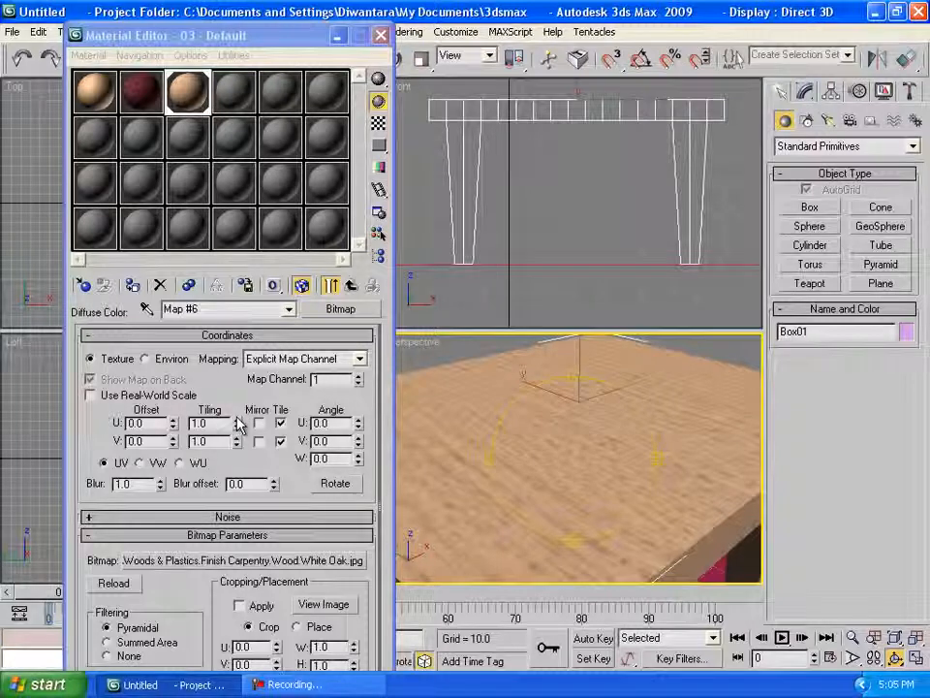
left_click_drag(235, 424, 234, 362)
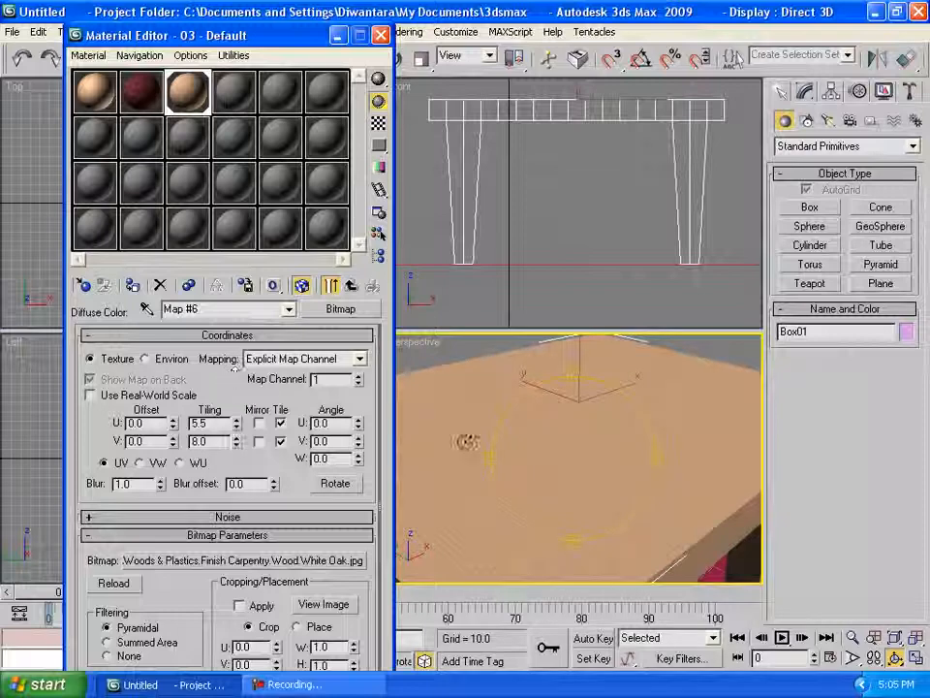
left_click(467, 443)
scroll(469, 442, "down", 7)
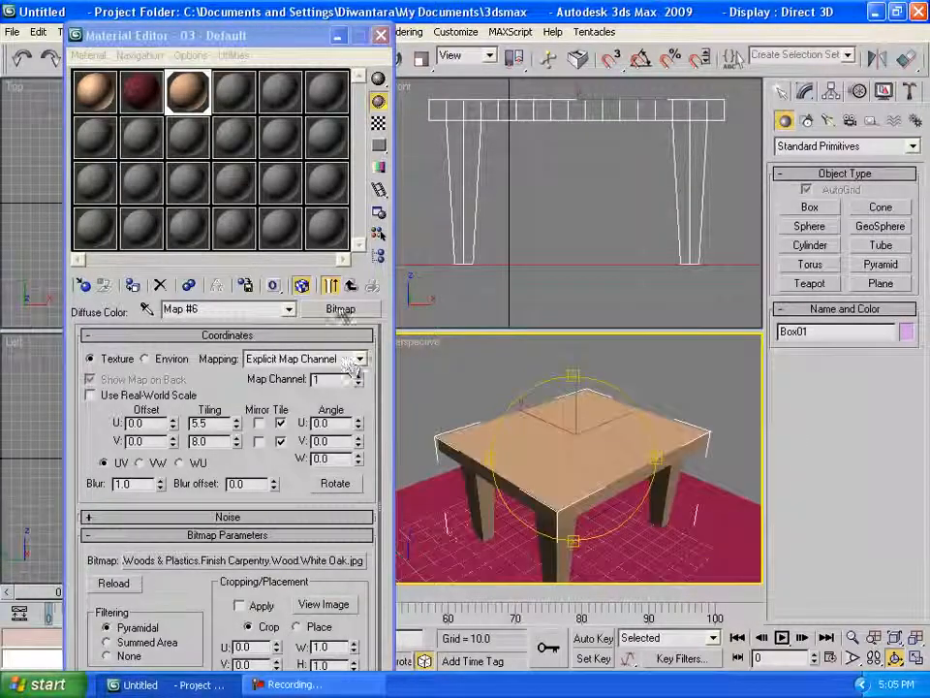
Return to the parent 03 - Default material and set its Specular Level to 8 and Glossiness to 3.
left_click(287, 309)
left_click(224, 326)
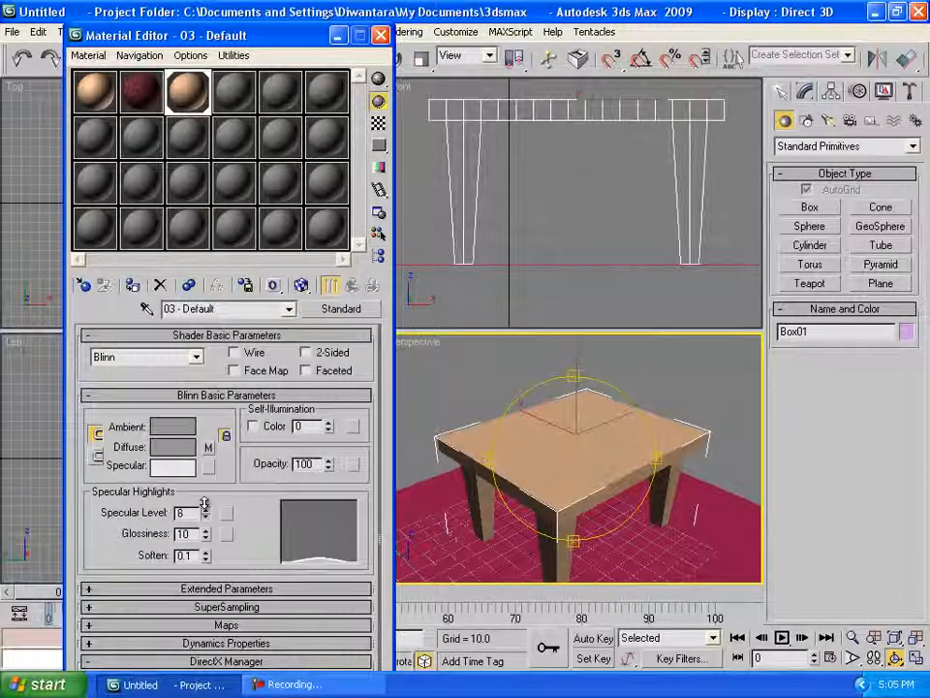
left_click_drag(206, 537, 204, 543)
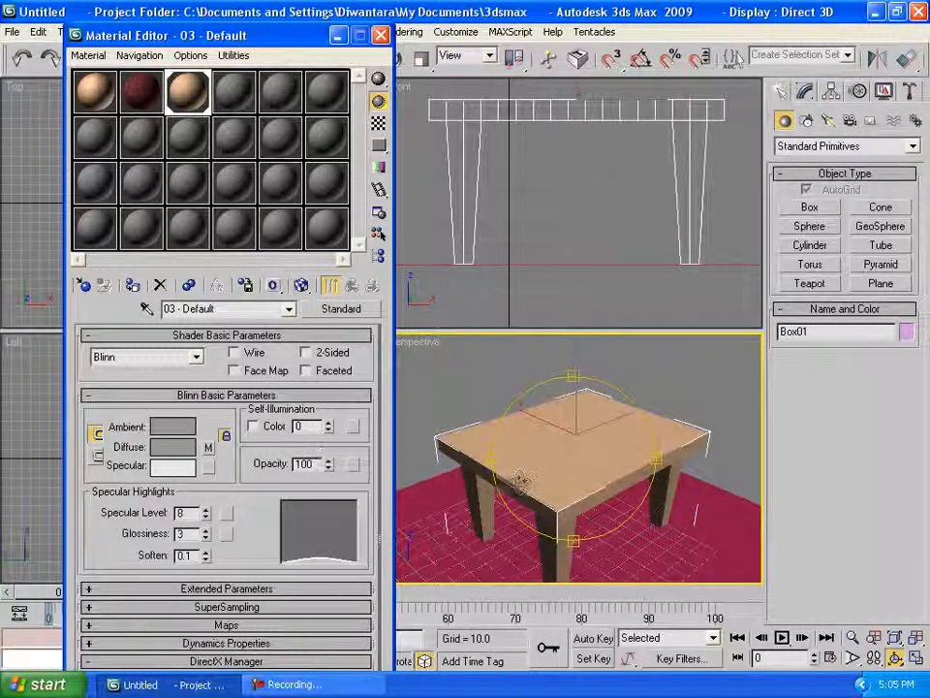
Test-render a close view of the table in the perspective view and close the rendered frame.
scroll(536, 474, "up", 5)
scroll(547, 464, "down", 2)
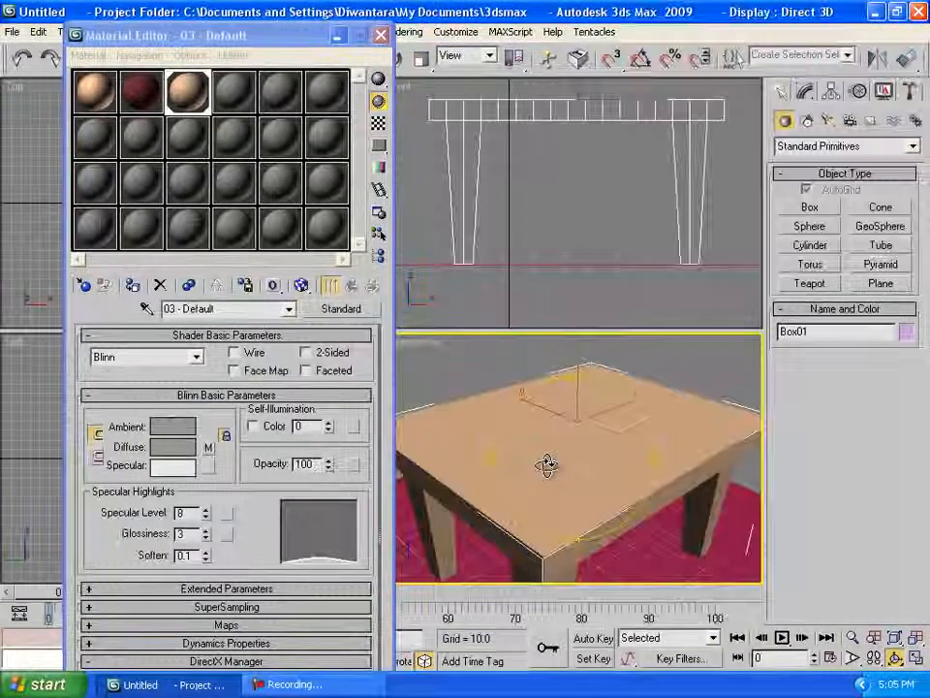
key("shift+q")
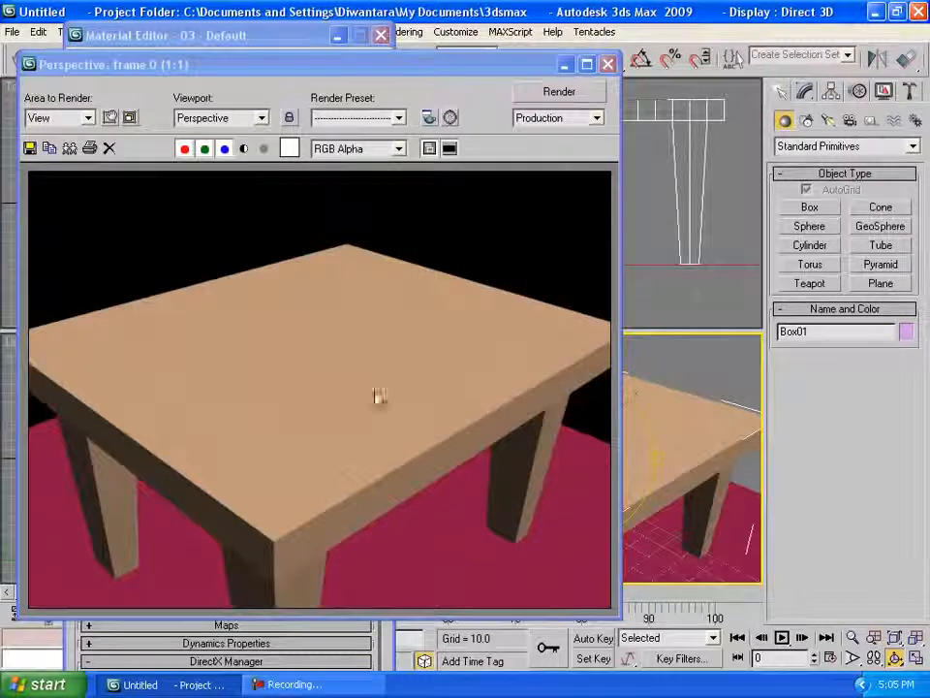
left_click(608, 64)
left_click(500, 454)
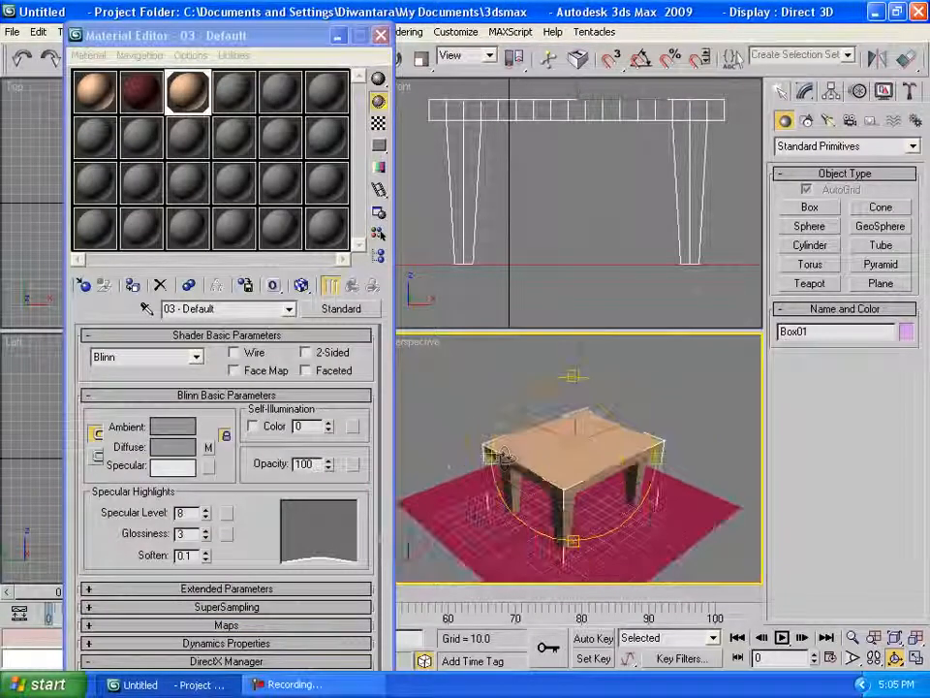
Copy the White Oak diffuse map to the Bump map with an amount of 60, and test-render the table.
left_click(137, 625)
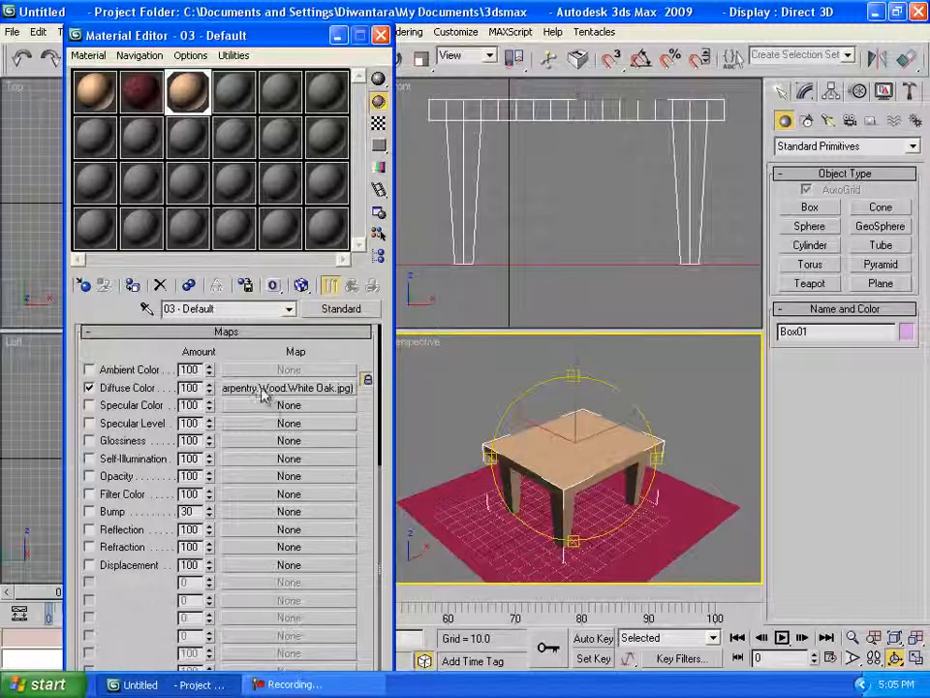
left_click_drag(262, 392, 205, 484)
left_click(192, 454)
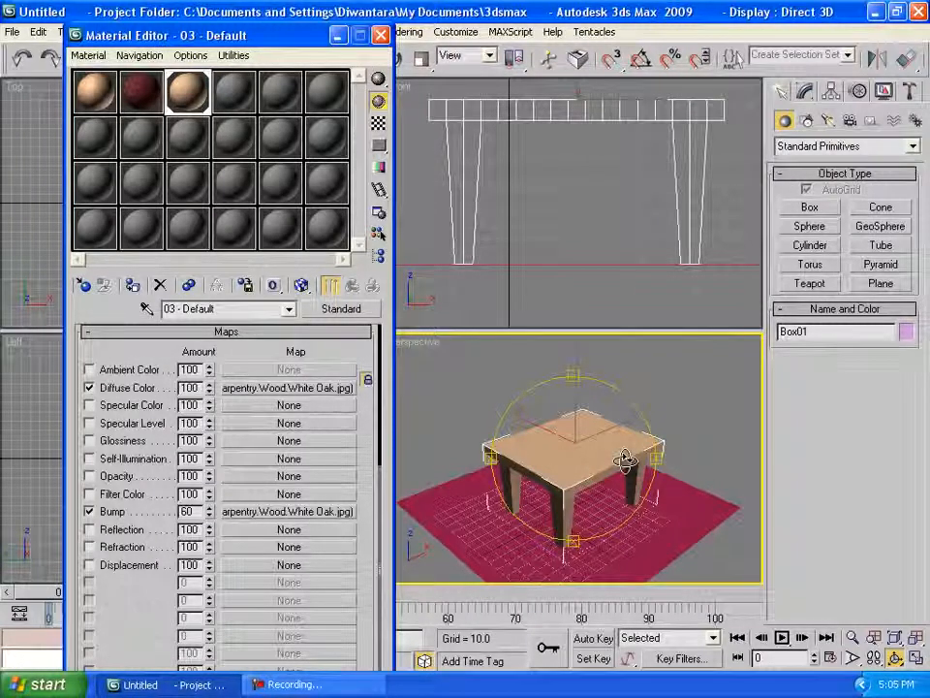
key("shift+q")
left_click(609, 67)
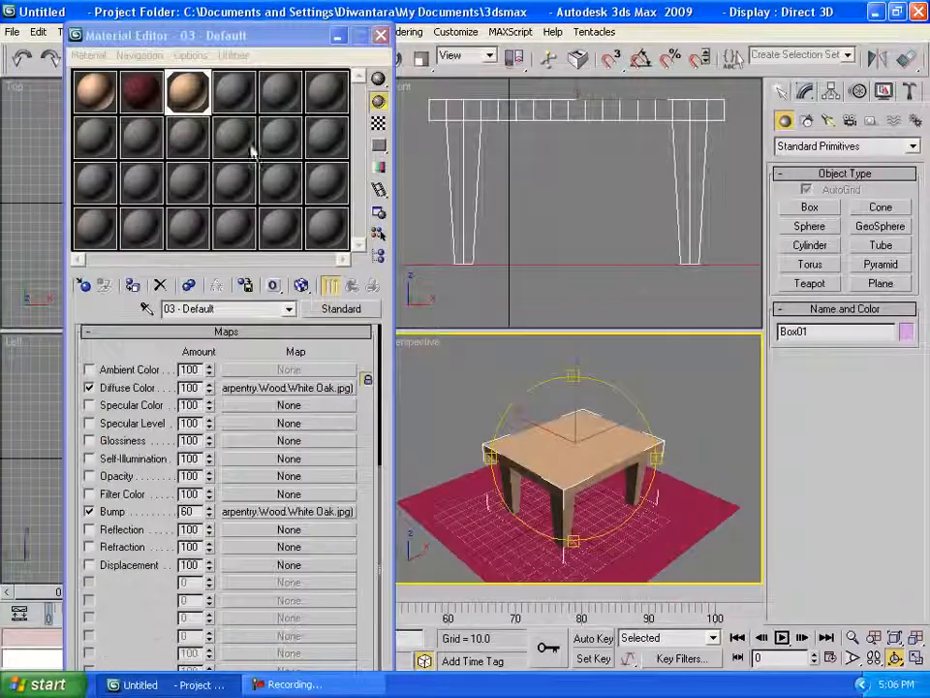
Load the ProMaterials image Sitework.Paving & Surfacing.Riverstone.Mortared.Blue.jpg as the diffuse bitmap of the unused 04 - Default material.
left_click(229, 95)
left_click(209, 447)
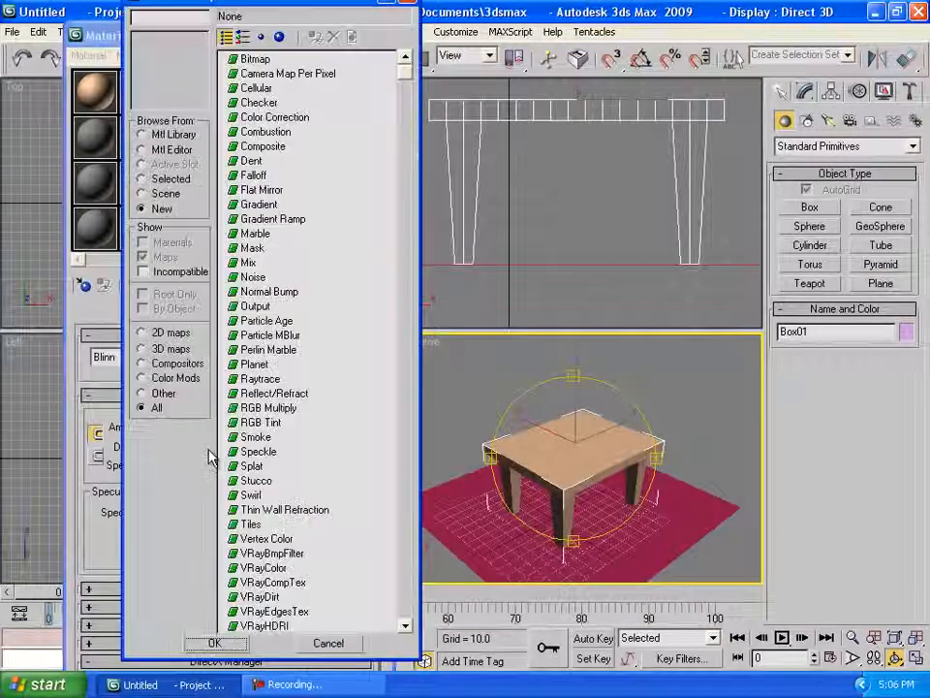
double_click(254, 61)
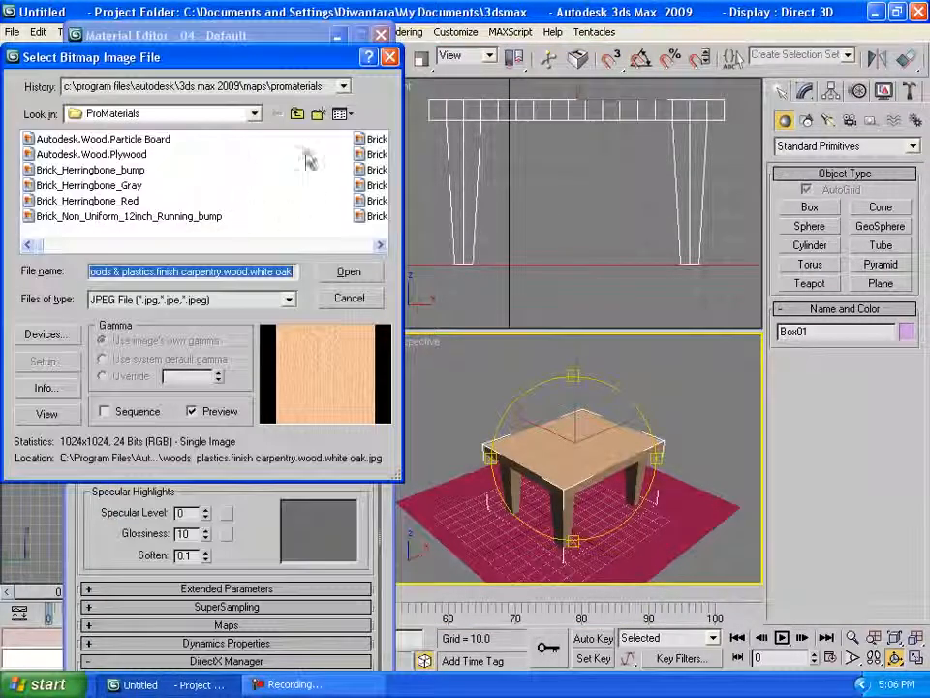
left_click(340, 113)
left_click(373, 132)
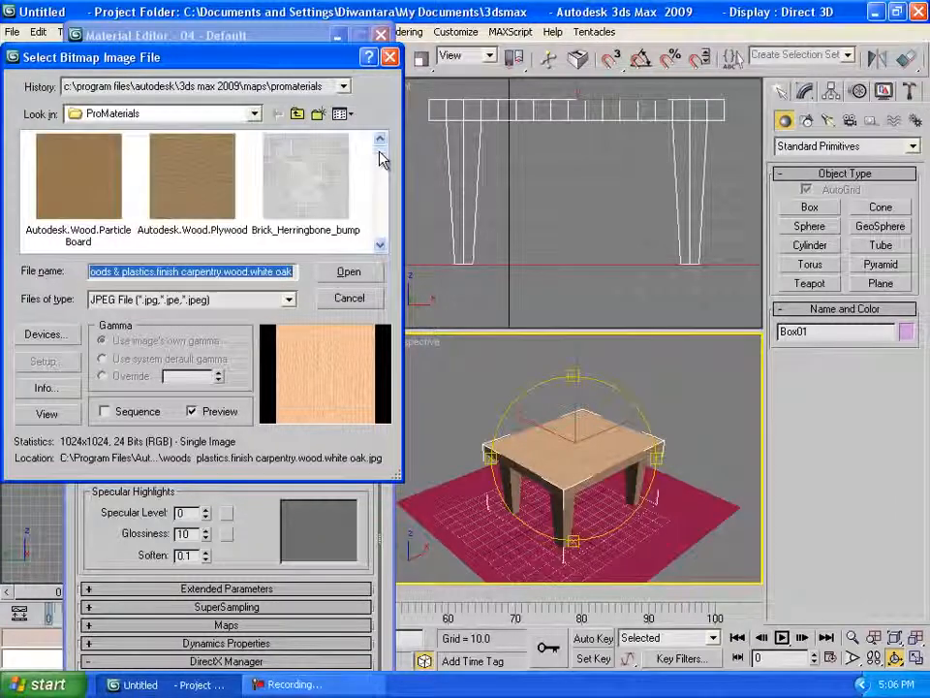
left_click_drag(381, 155, 380, 223)
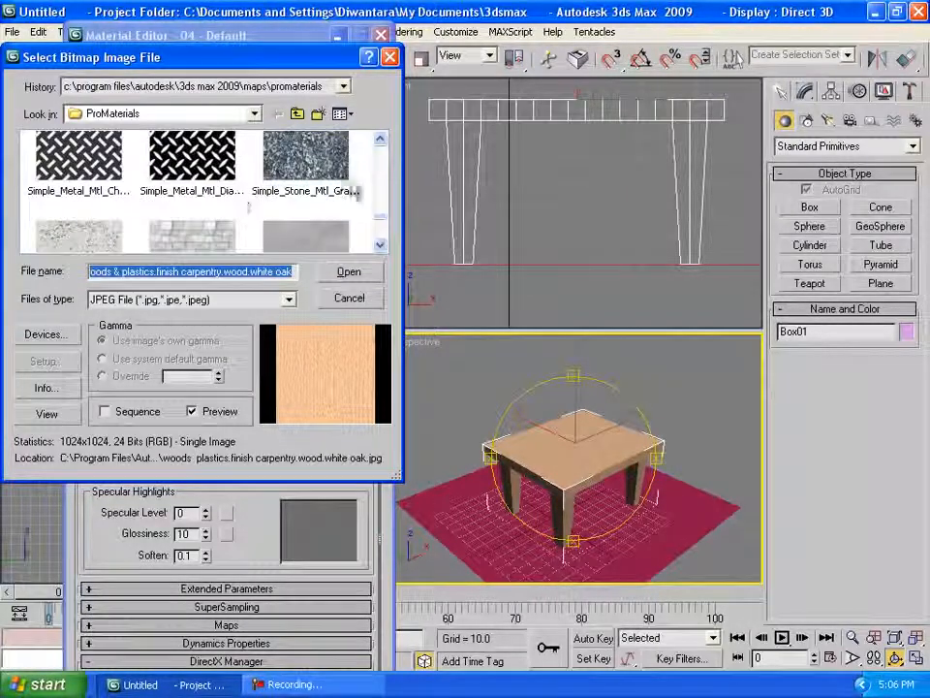
left_click(380, 245)
left_click(379, 246)
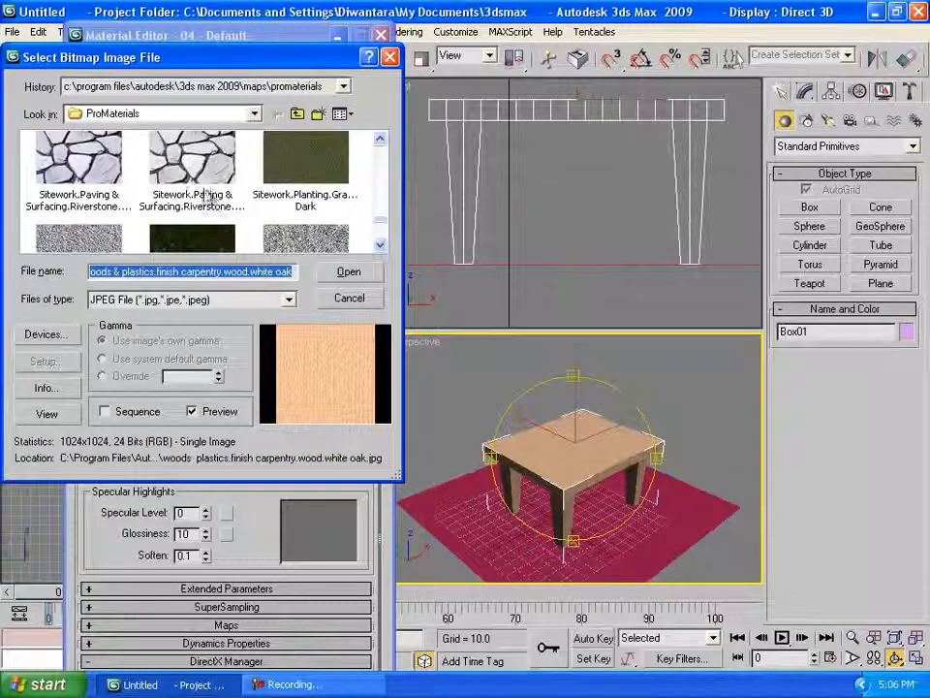
double_click(113, 172)
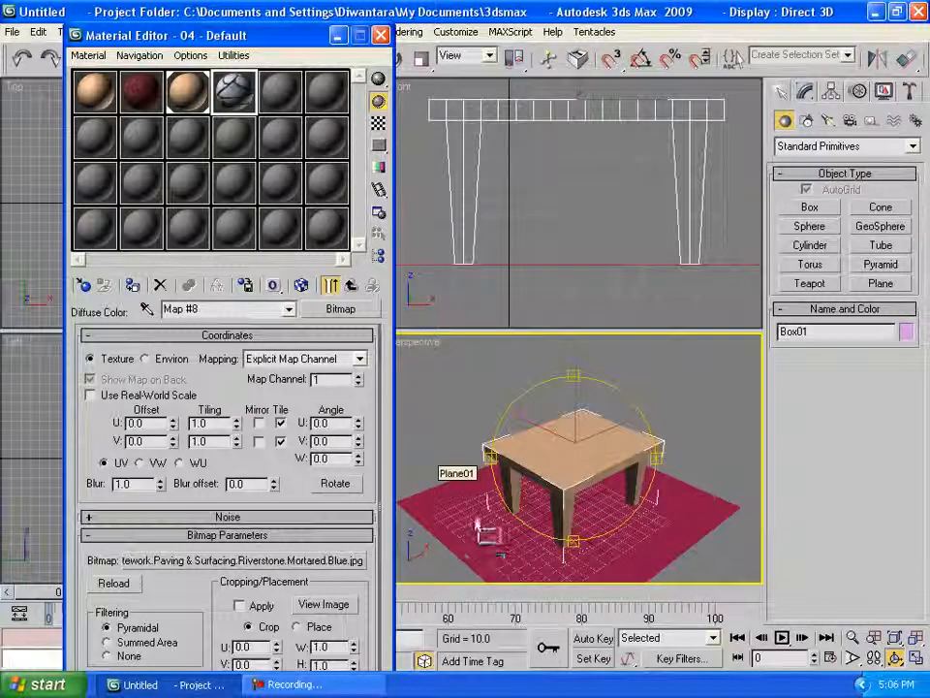
Apply the riverstone material to the ground plane and test-render the perspective view.
scroll(595, 482, "up", 5)
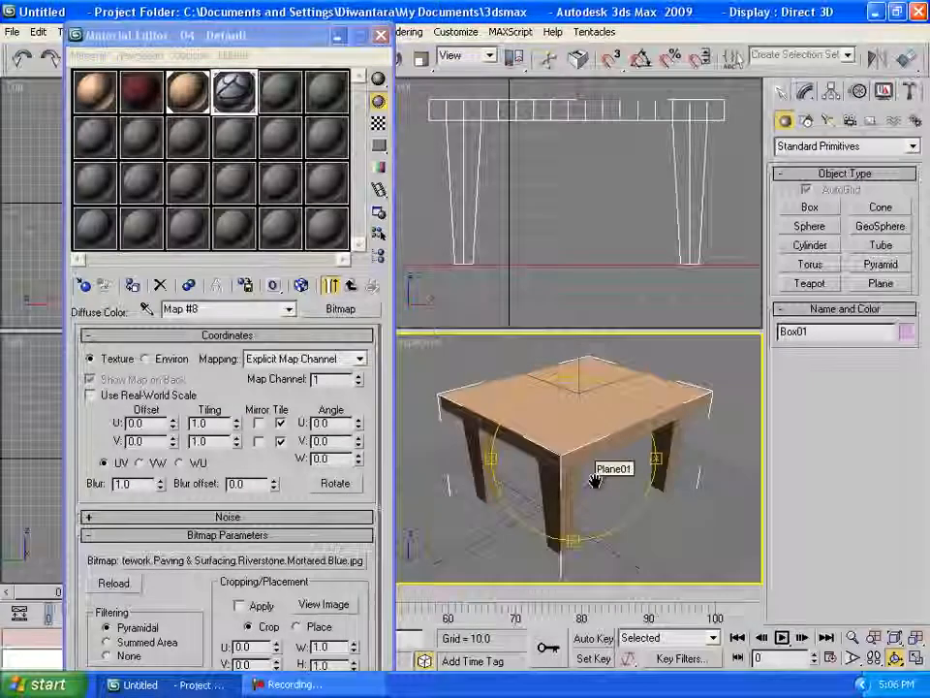
key("shift+q")
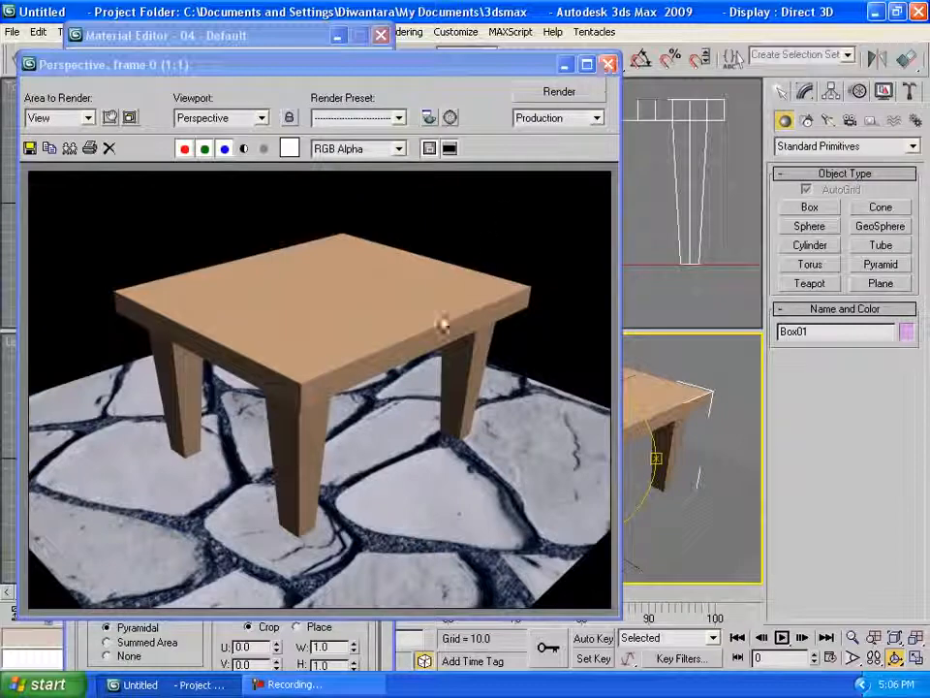
left_click(611, 65)
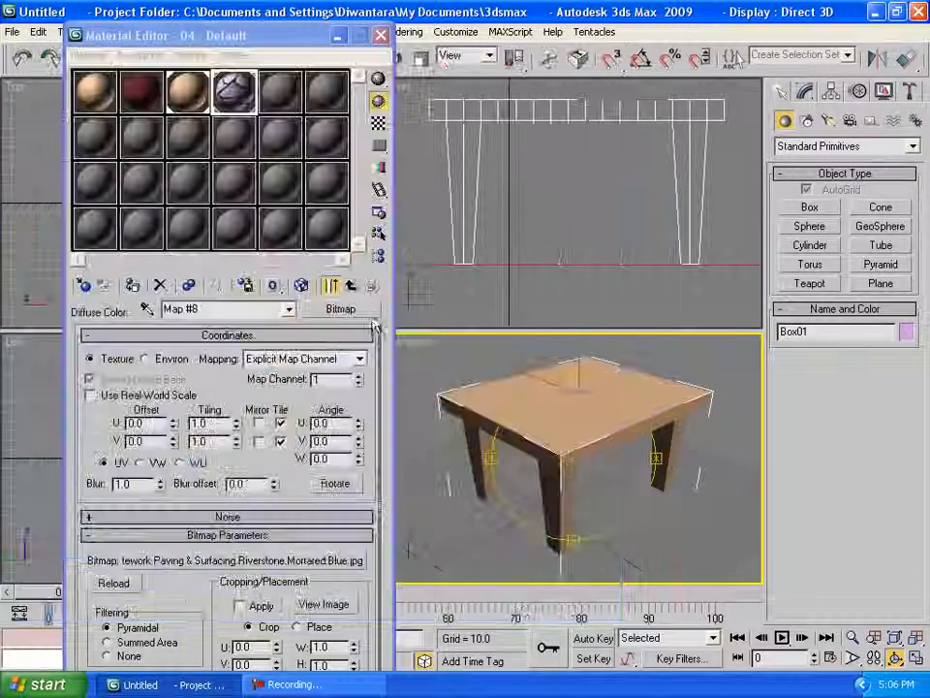
Show the riverstone map in the viewport and set its tiling to 6.2 in U and 6.4 in V.
left_click(301, 285)
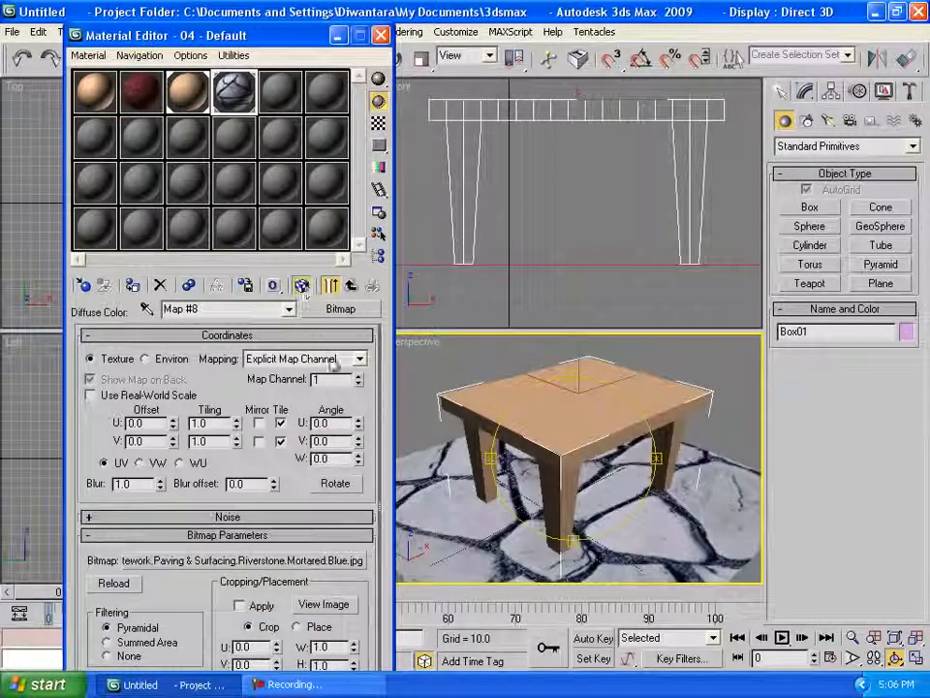
left_click_drag(236, 425, 245, 374)
left_click_drag(236, 441, 245, 390)
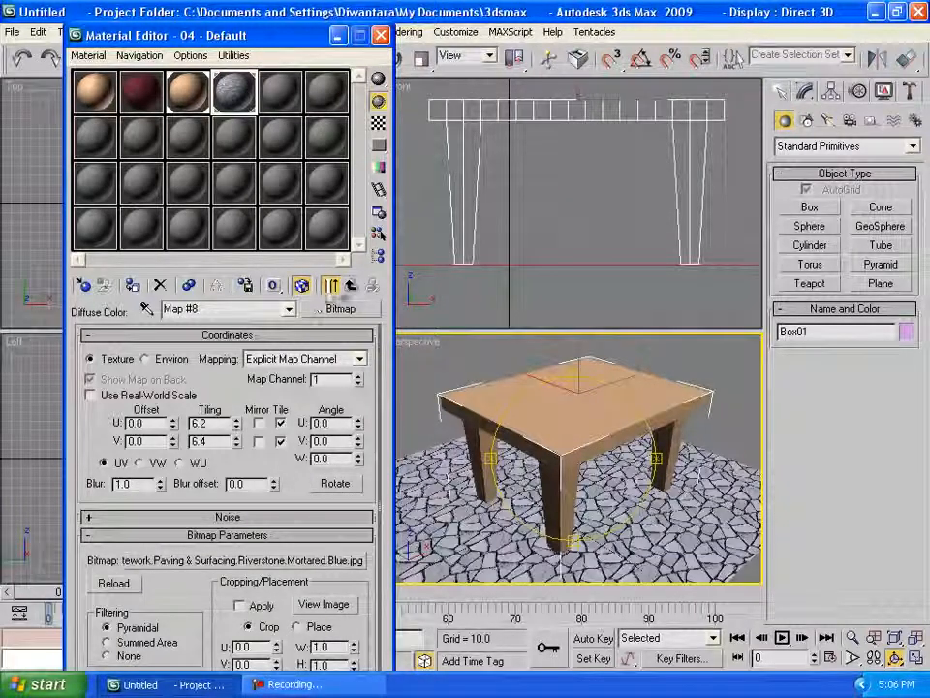
Copy the riverstone diffuse map to the Bump map of 04 - Default as an independent copy, and test-render a close-up of the plane.
left_click(351, 286)
left_click(143, 625)
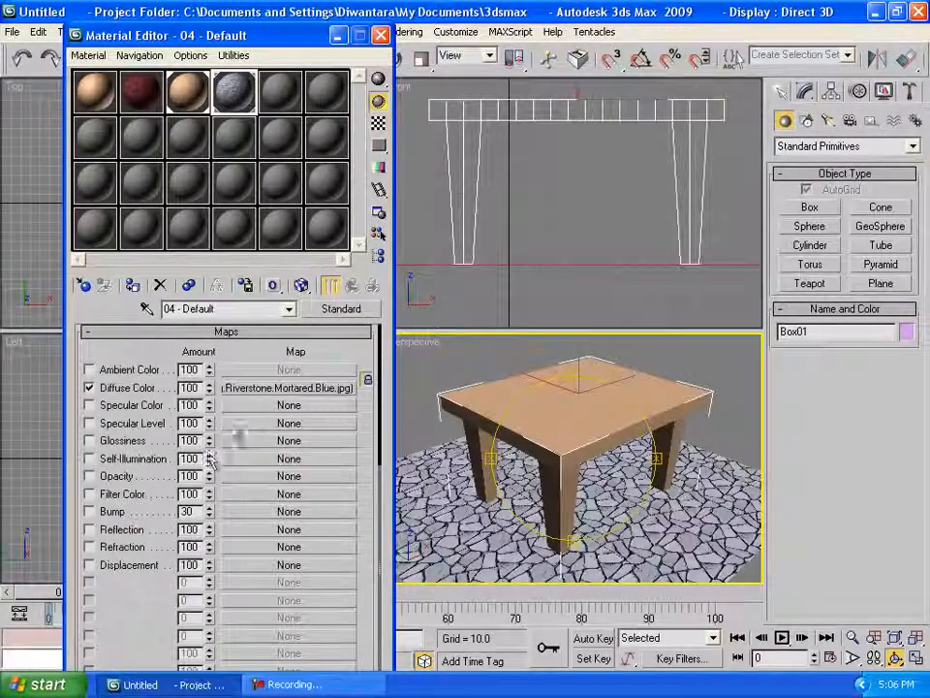
left_click_drag(240, 511, 240, 512)
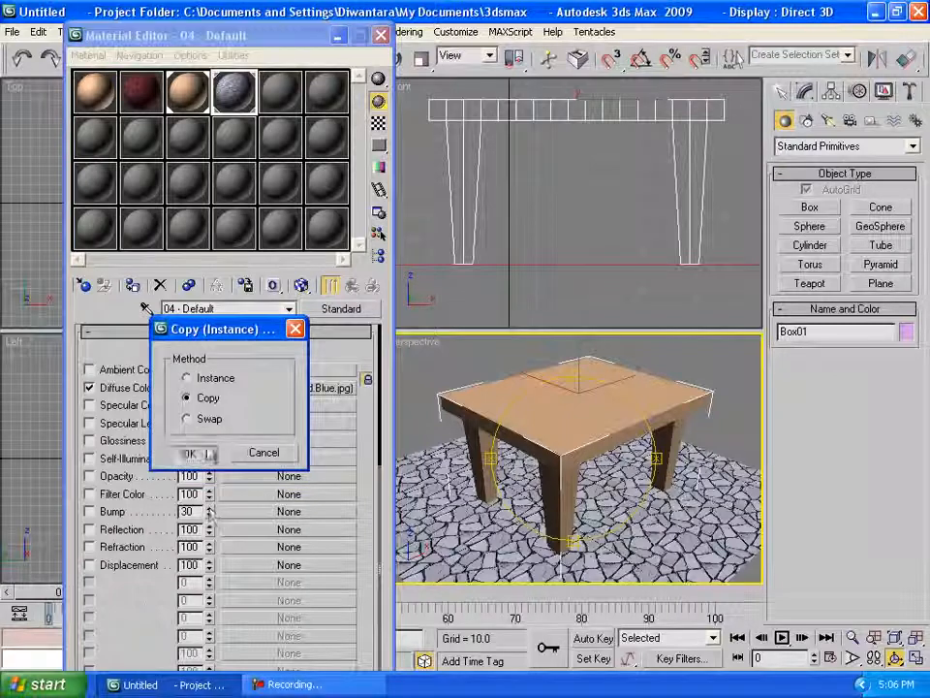
left_click(187, 451)
left_click(489, 493)
scroll(494, 496, "up", 4)
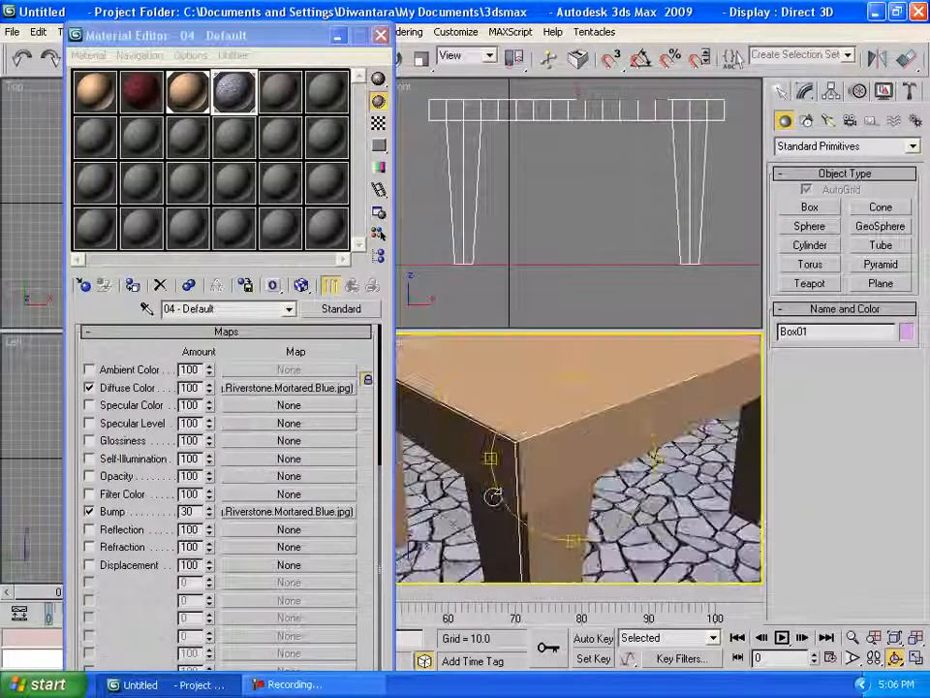
middle_click_drag(511, 505, 628, 412)
key("shift+q")
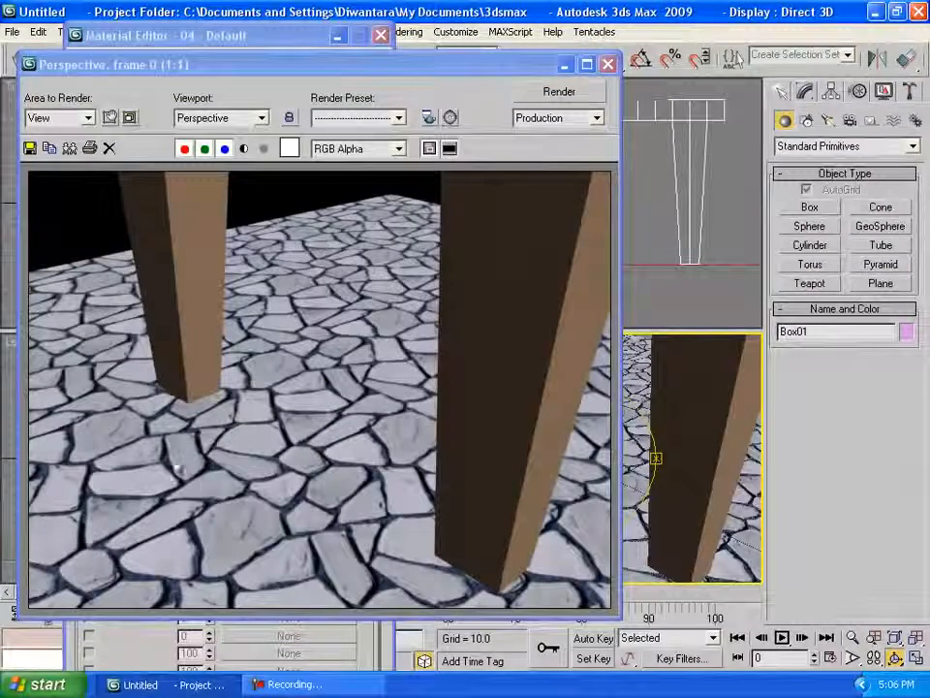
left_click(608, 63)
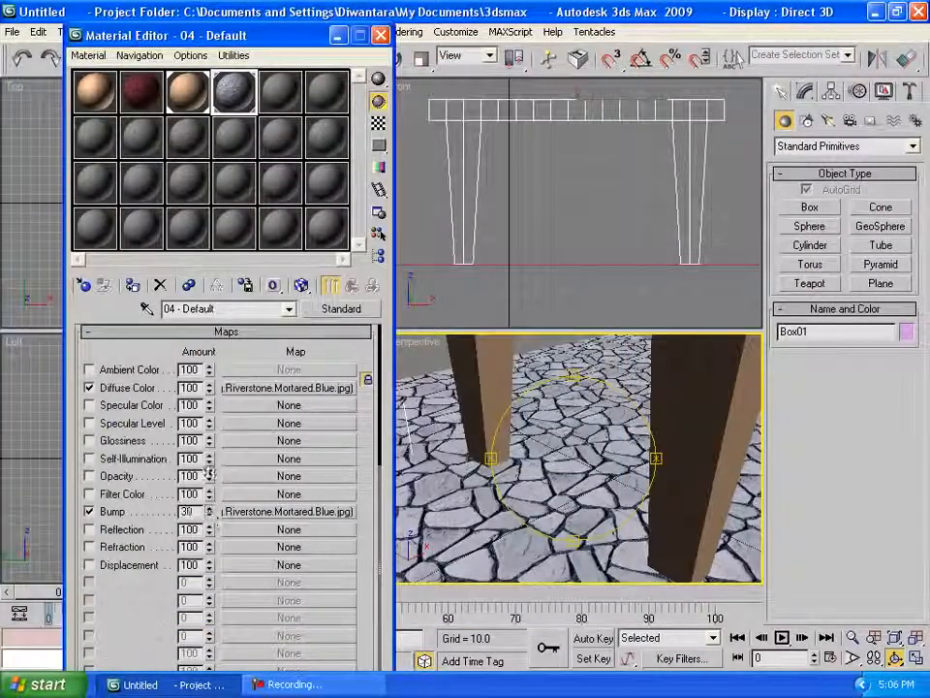
Raise the riverstone material's Bump amount, test-render the close-up again, and close the Material Editor.
key("shift+q")
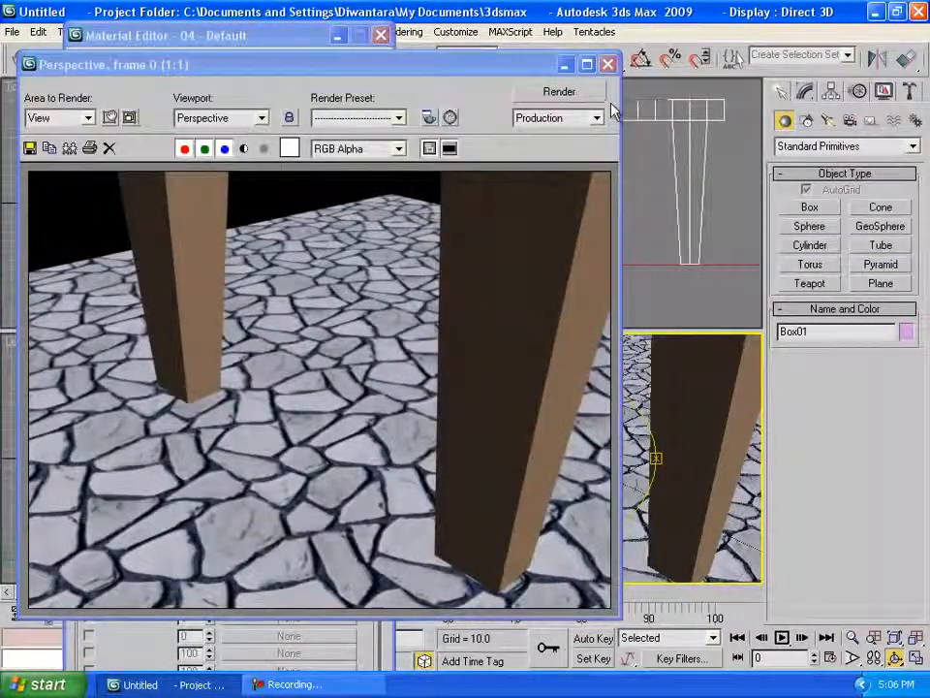
left_click(607, 64)
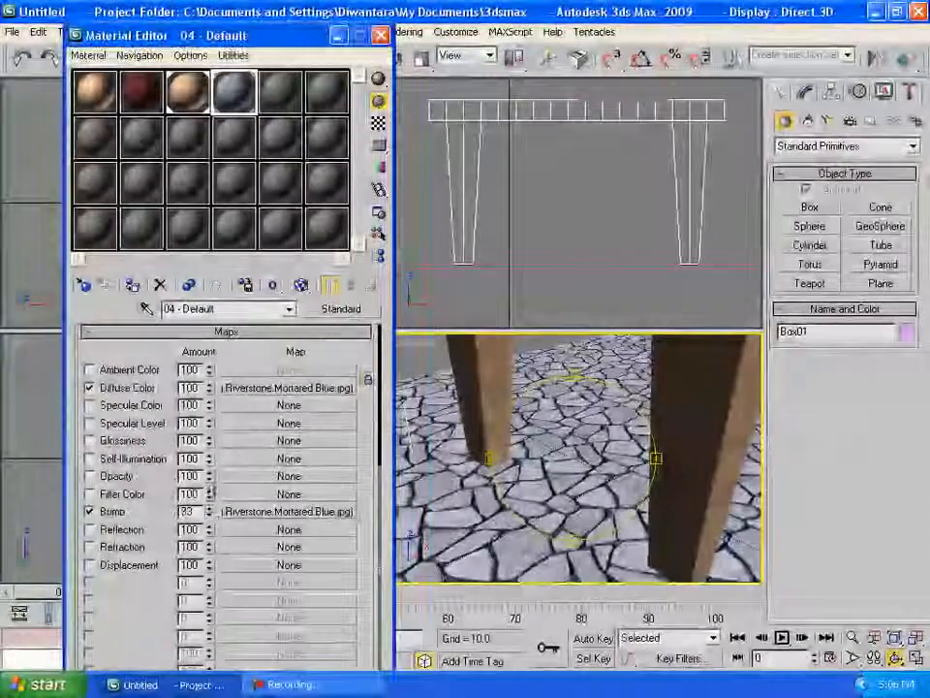
key("shift+q")
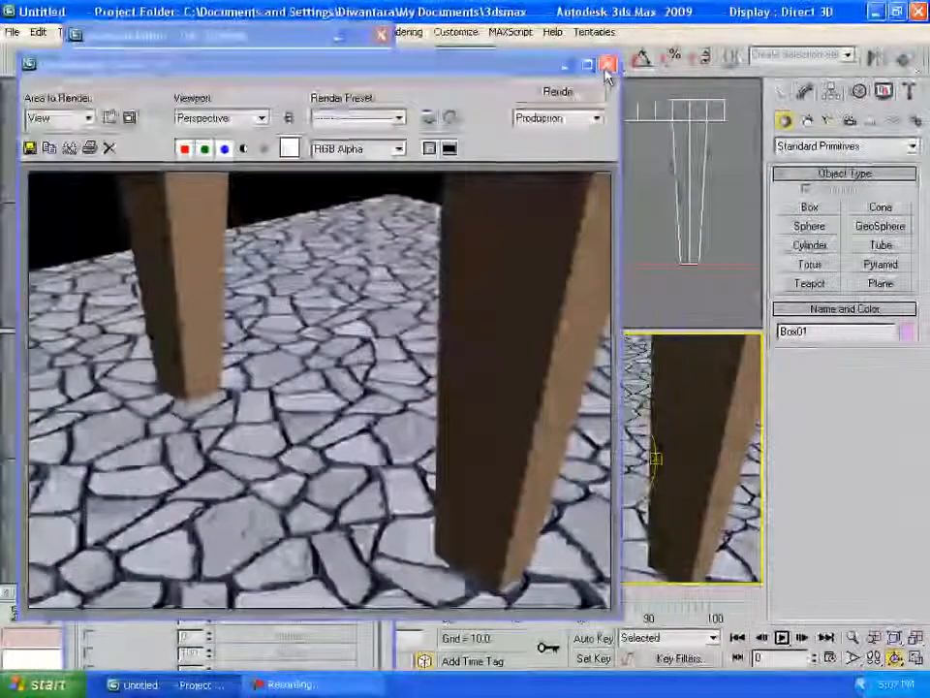
left_click(608, 64)
scroll(524, 393, "down", 5)
left_click_drag(524, 392, 504, 388)
left_click(381, 35)
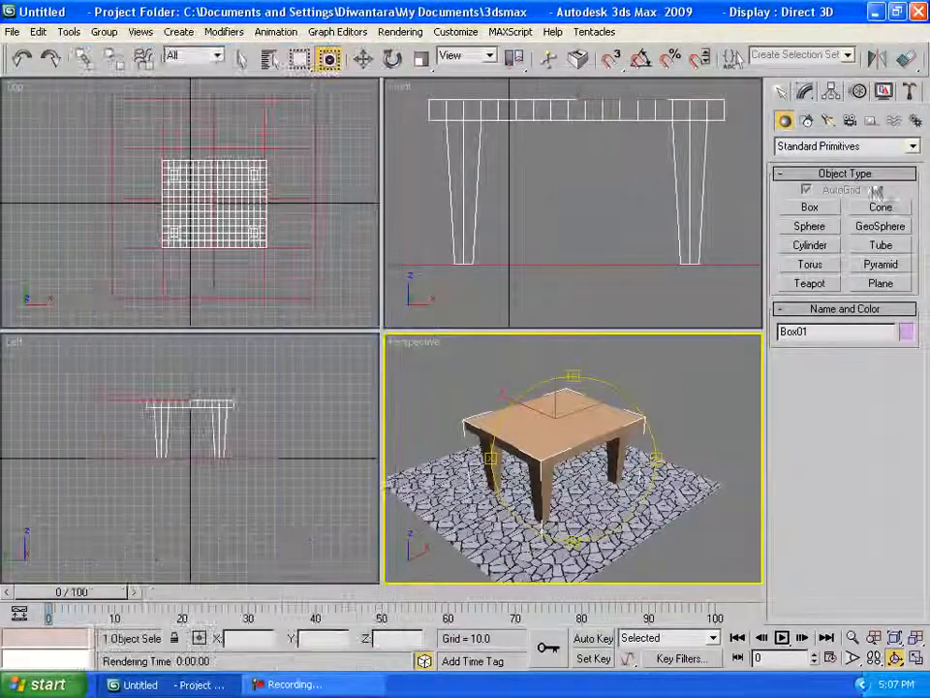
Create a standard Omni light and move it above the table to about X 54.9, Y -84.1, Z 169.6.
left_click(827, 120)
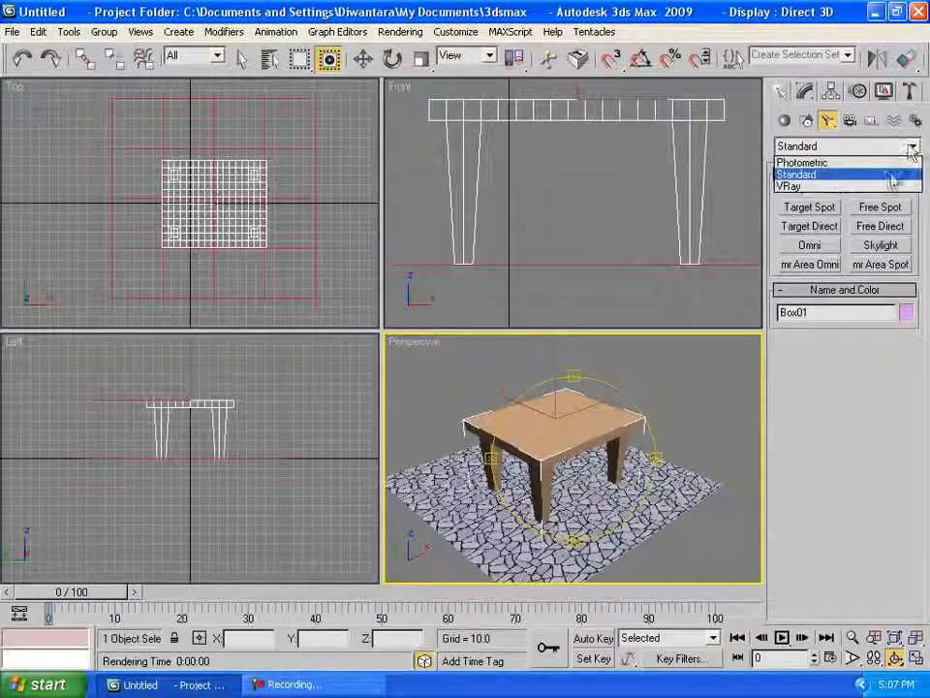
left_click(810, 246)
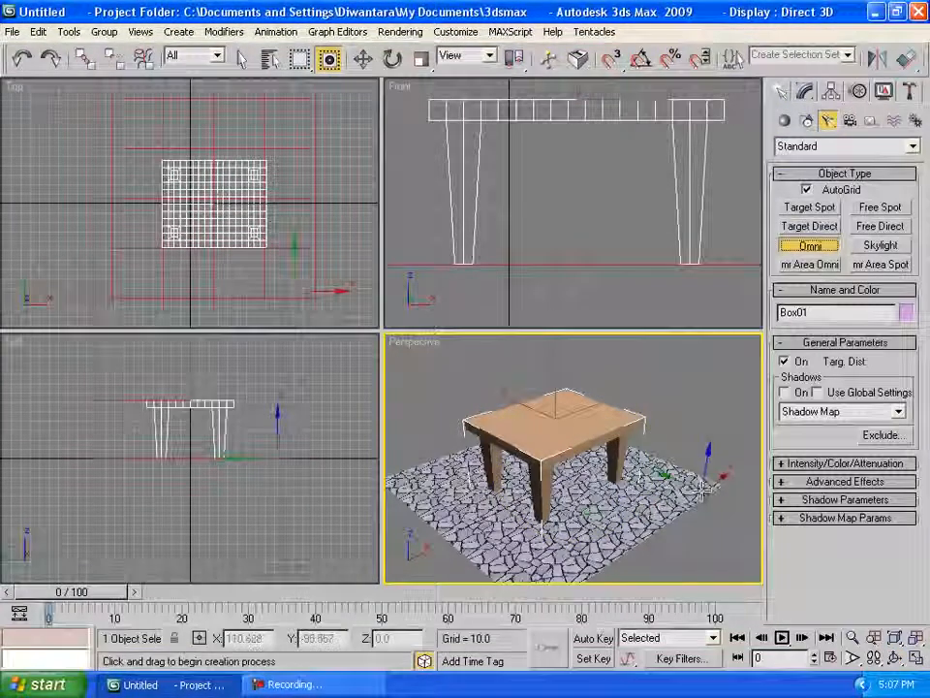
left_click(311, 279)
left_click(361, 65)
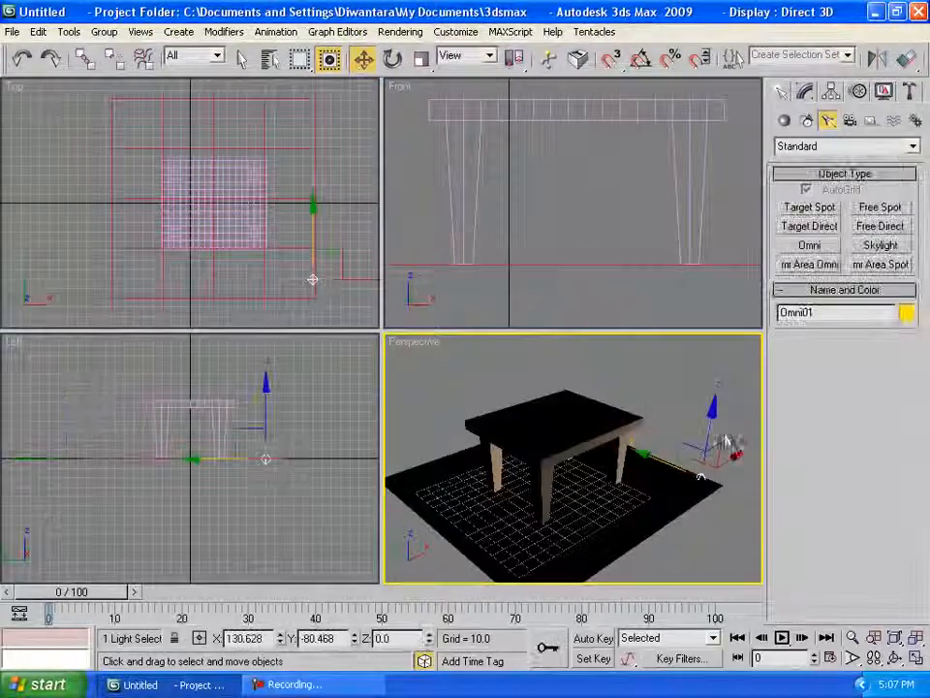
left_click_drag(266, 458, 266, 361)
left_click_drag(720, 365, 665, 380)
scroll(637, 383, "down", 3)
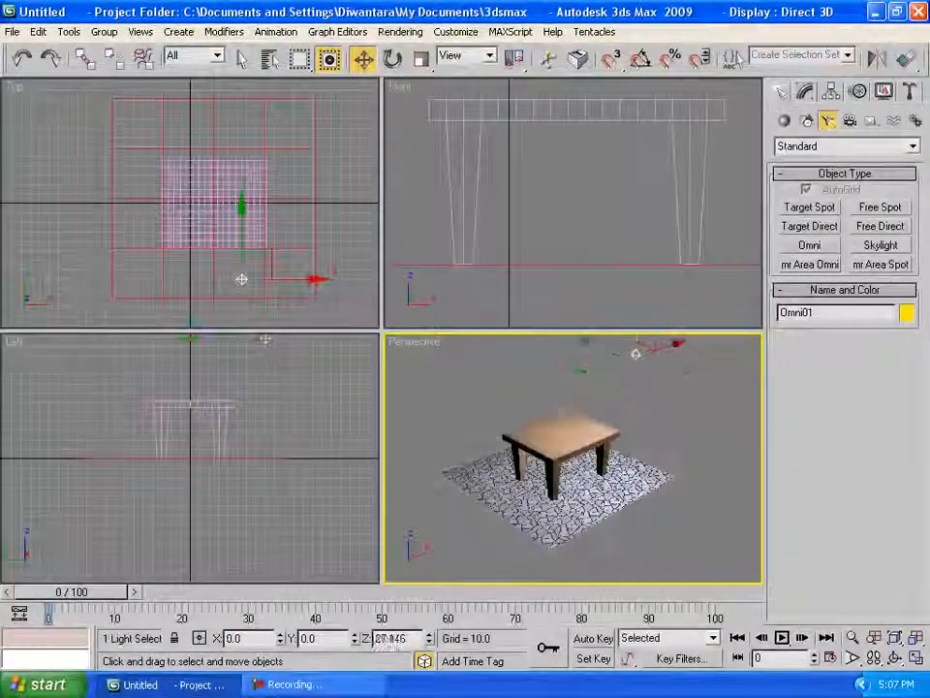
mouse_move(638, 375)
left_mouse_down()
mouse_move(644, 359)
mouse_move(668, 353)
mouse_move(638, 354)
left_mouse_up()
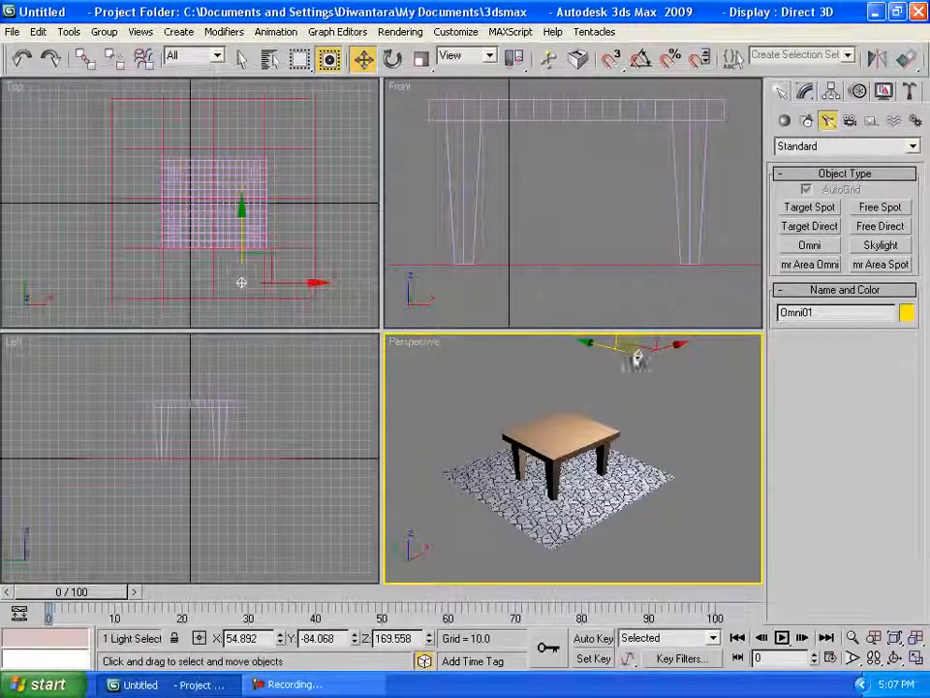
Turn on Shadow Map shadows for the omni light, set the shadow density to 0.69, and test-render the perspective view.
left_click(805, 92)
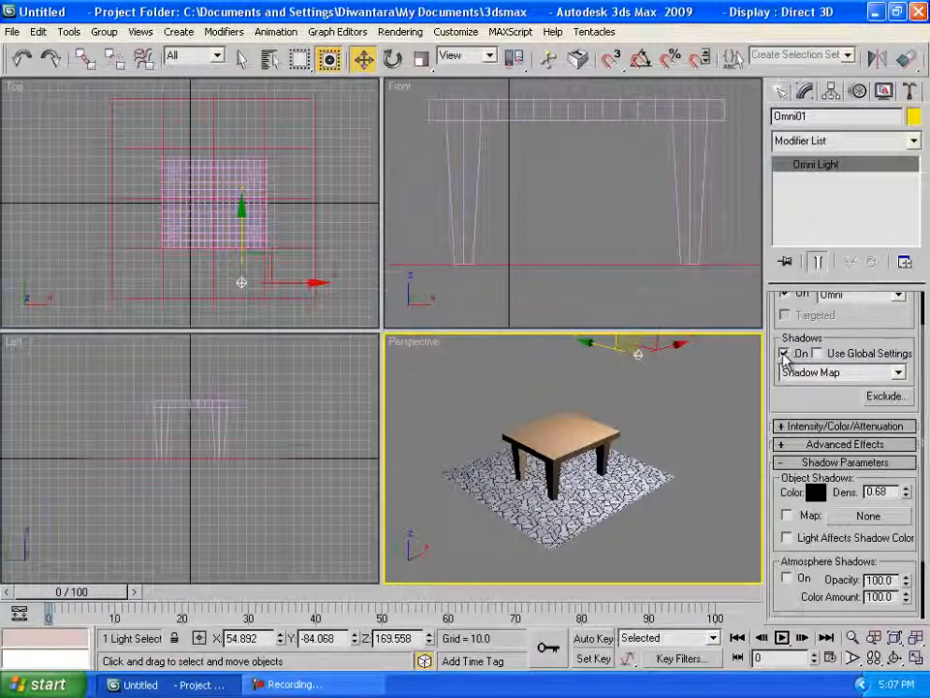
left_click(786, 462)
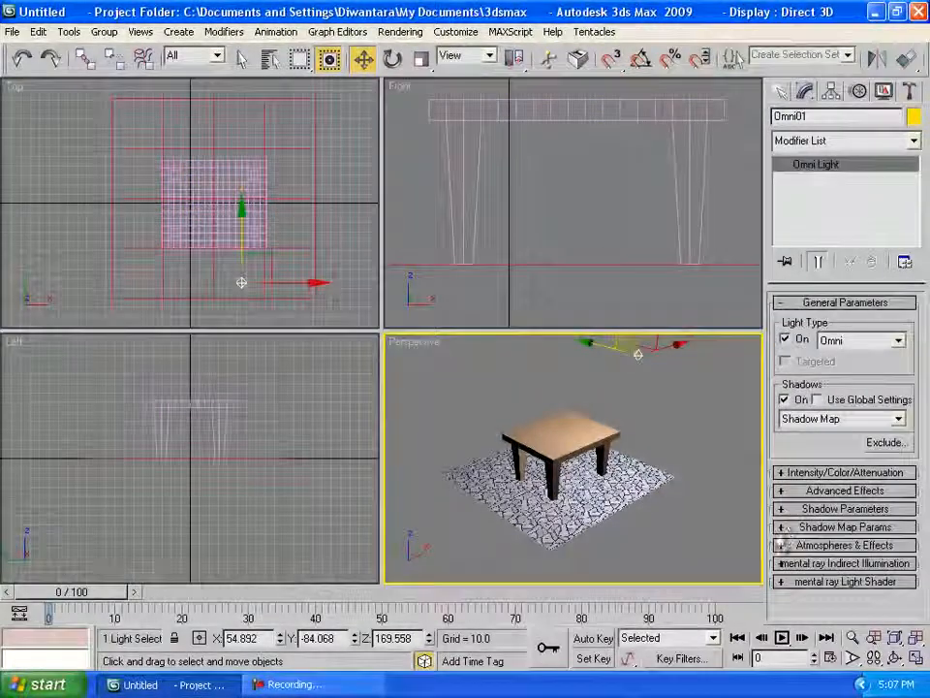
left_click(785, 508)
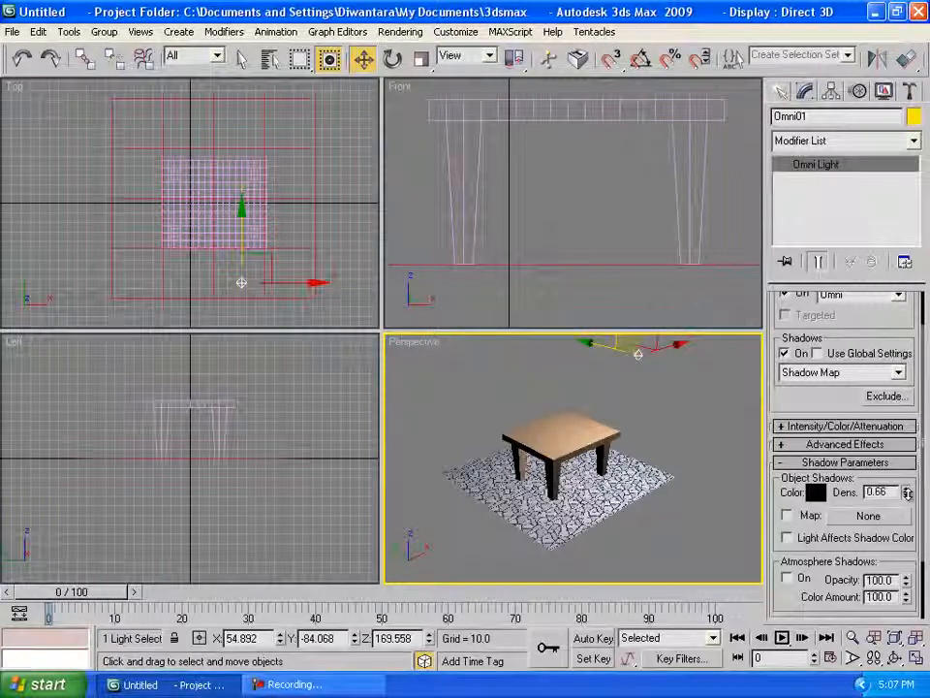
left_click_drag(908, 493, 908, 488)
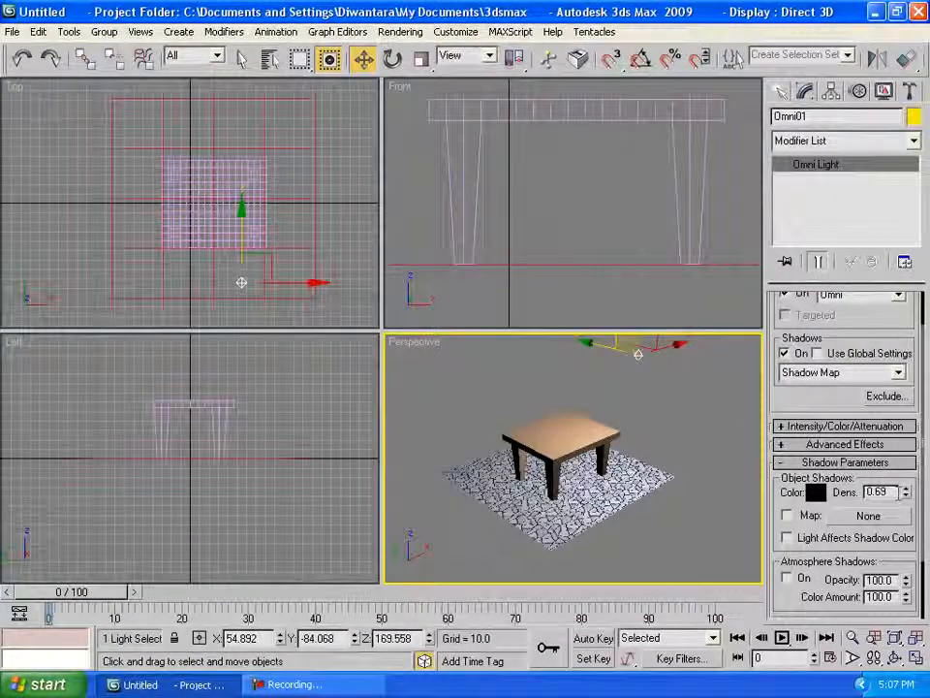
key("shift+q")
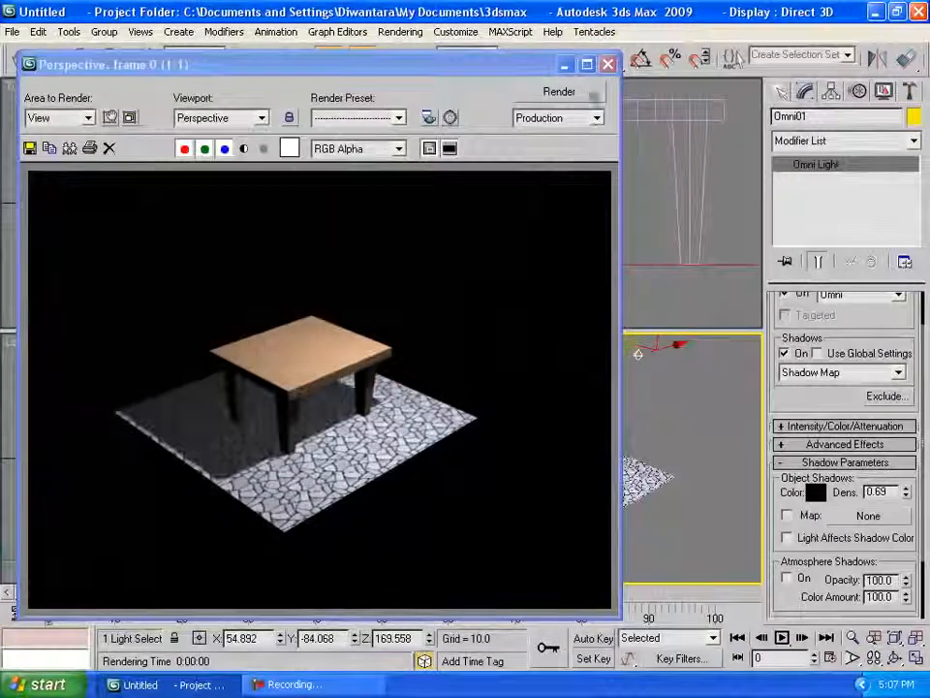
left_click(609, 65)
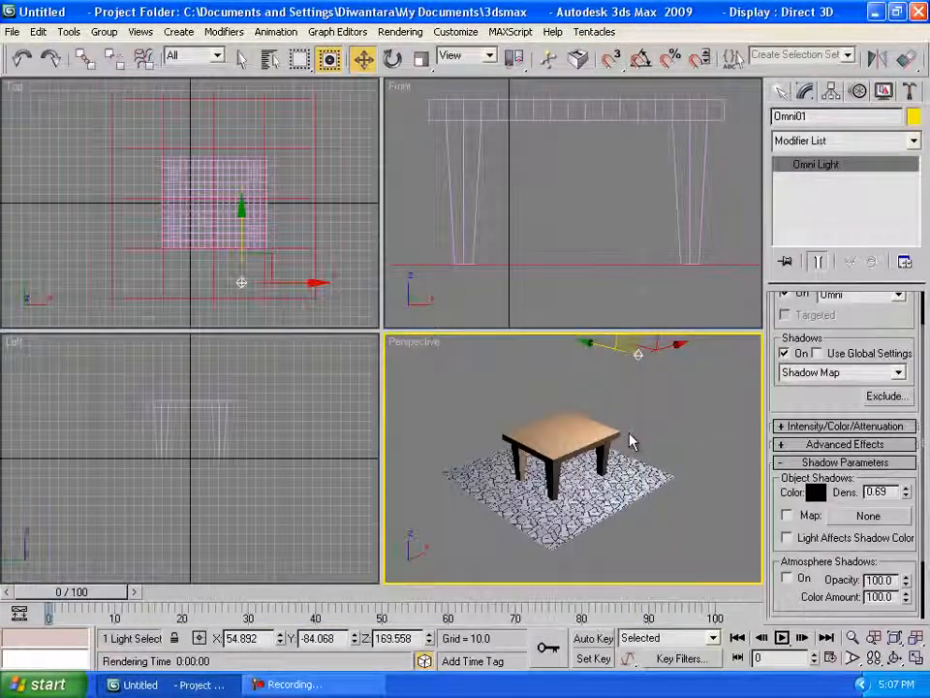
key("shift+q")
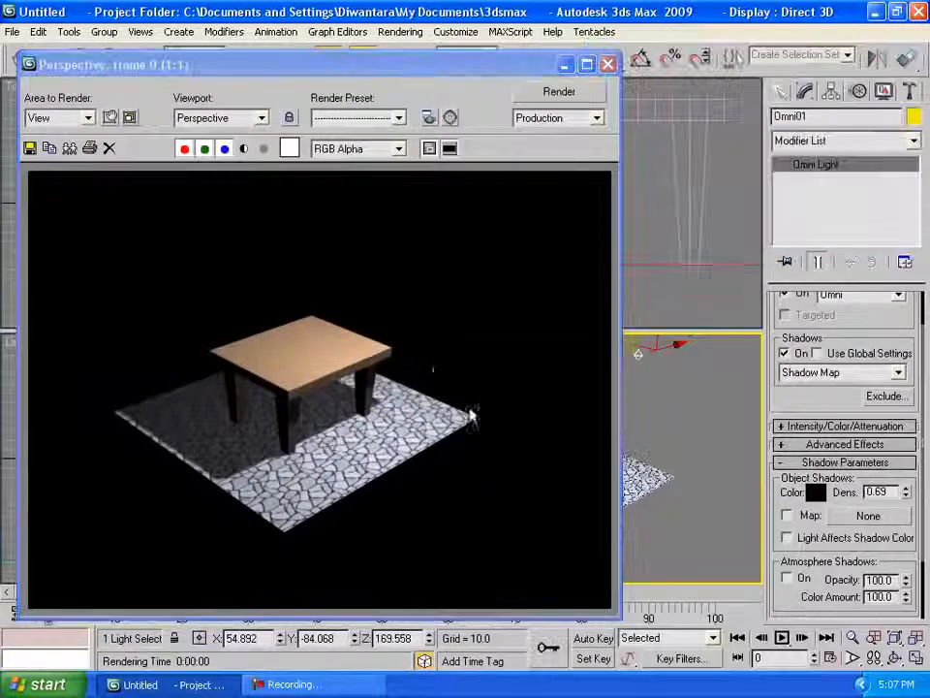
left_click(608, 65)
Load cloud sky.jpg from the maps Skies folder as a Bitmap environment map, and test-render the scene with it.
left_click(400, 31)
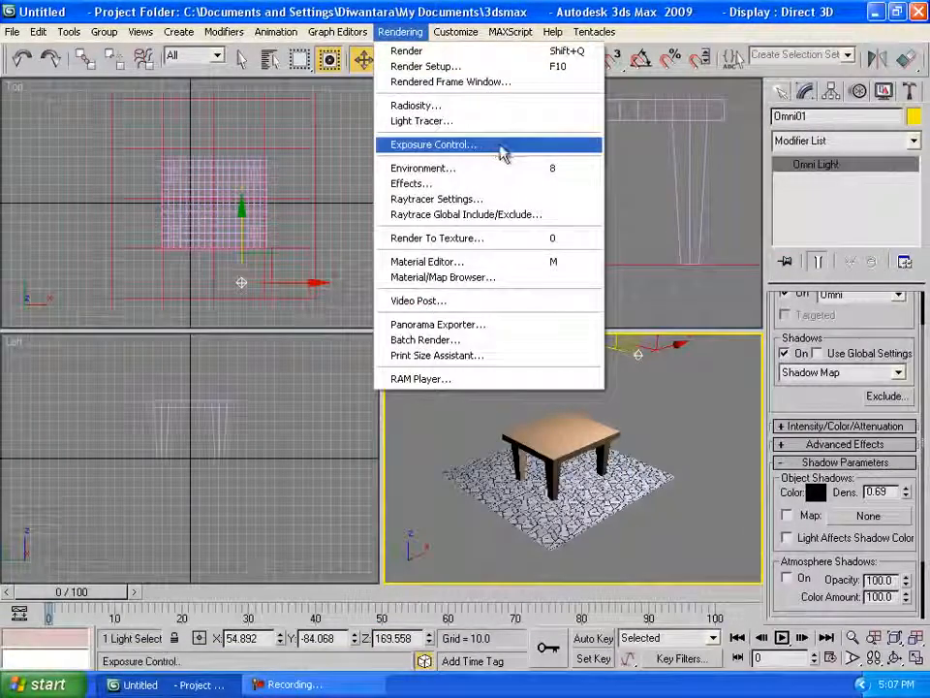
left_click(506, 168)
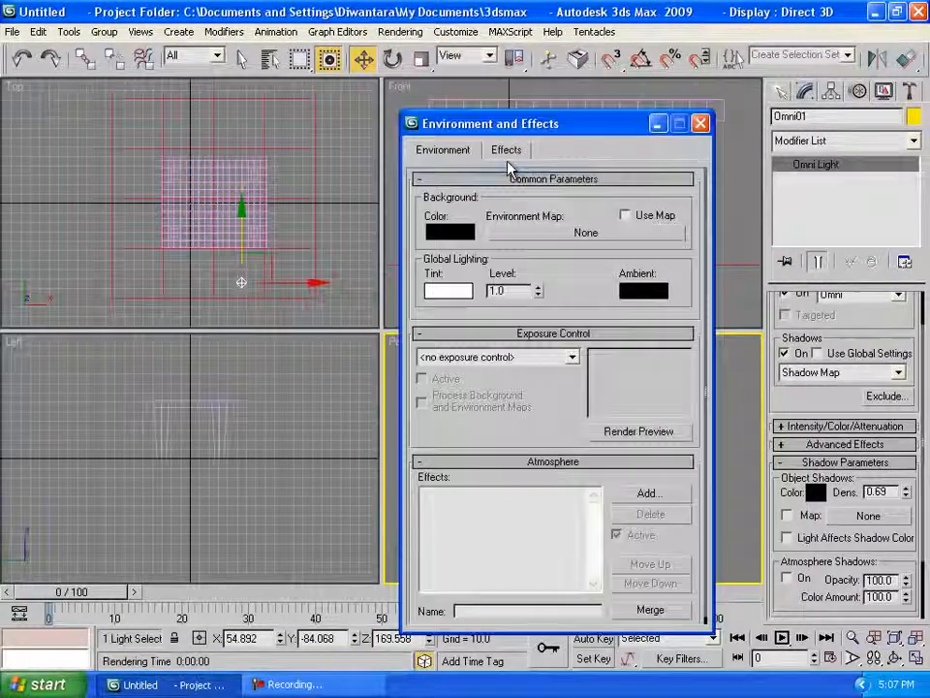
left_click(536, 233)
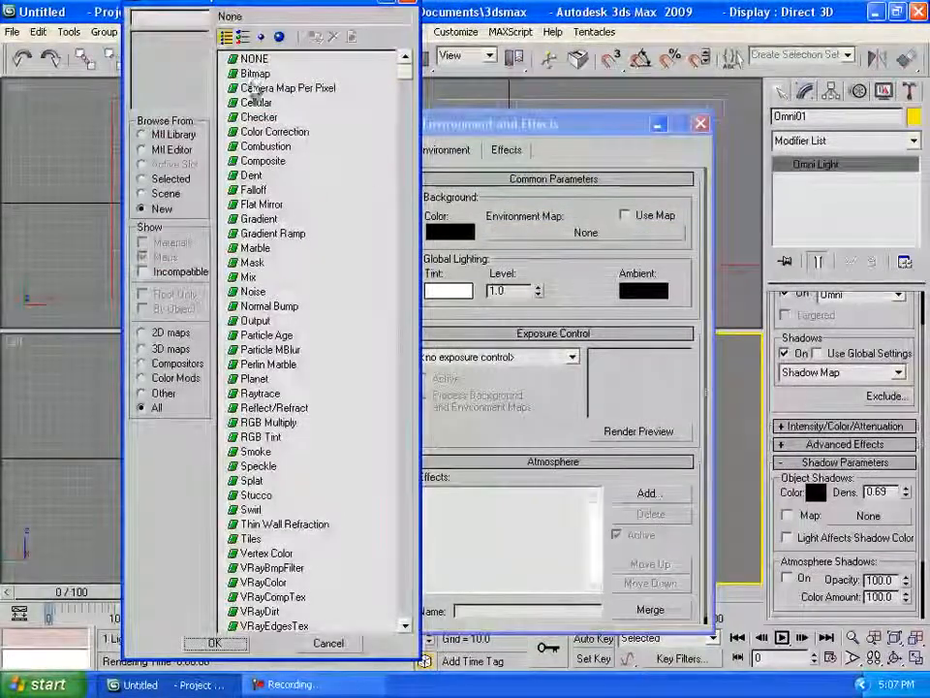
double_click(250, 75)
left_click(339, 113)
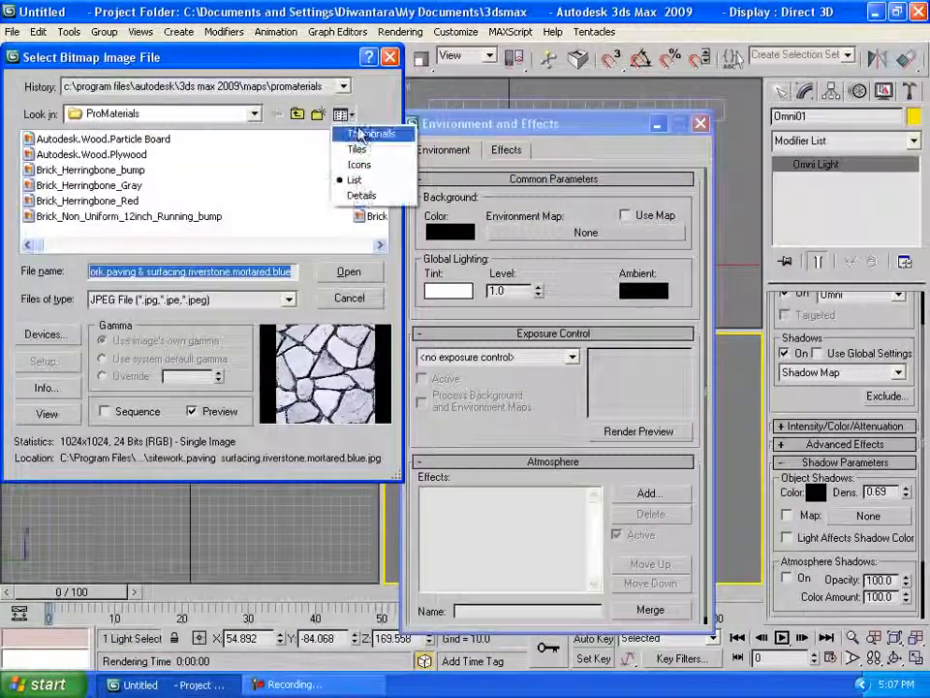
left_click(364, 133)
left_click(317, 115)
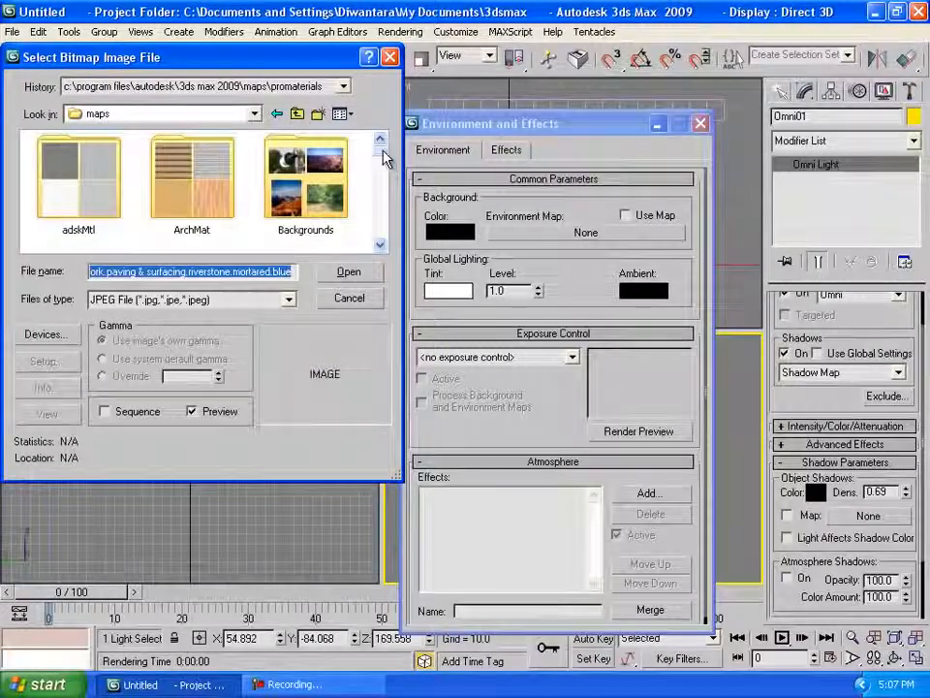
left_click_drag(384, 150, 381, 208)
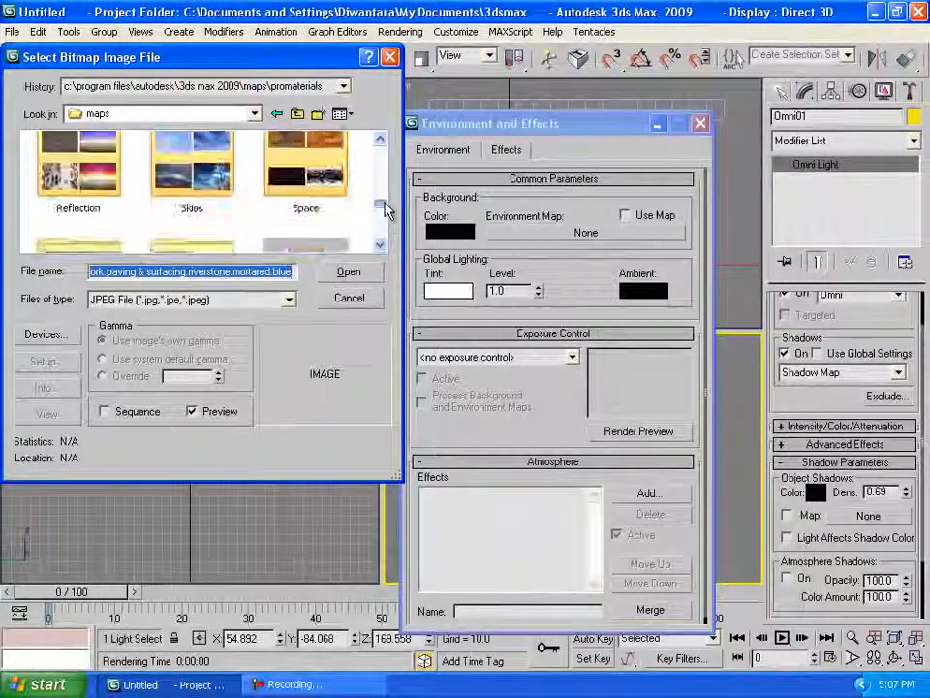
double_click(211, 196)
left_click(199, 195)
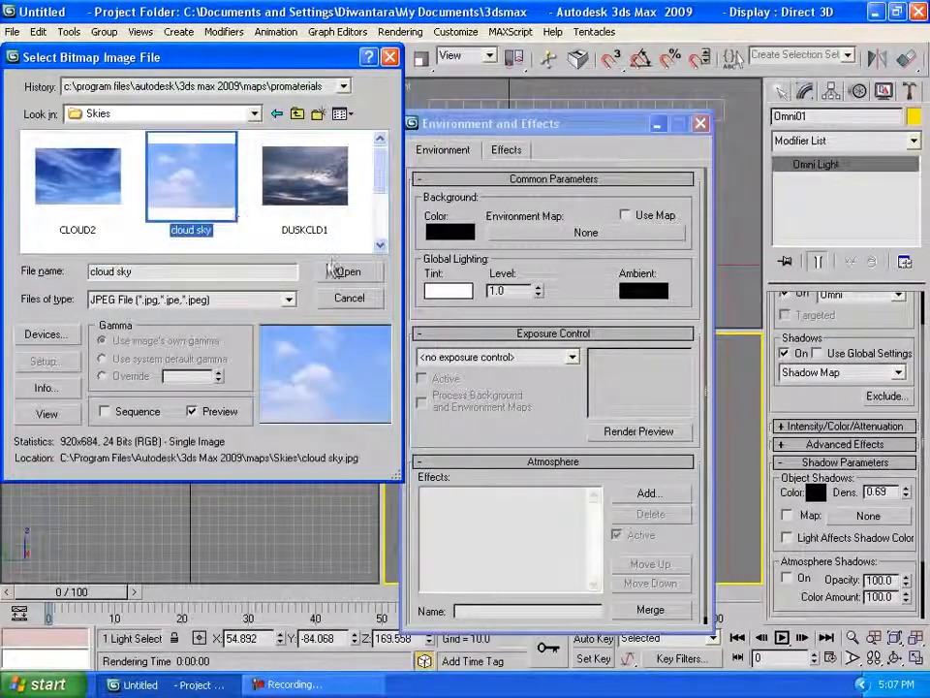
double_click(192, 194)
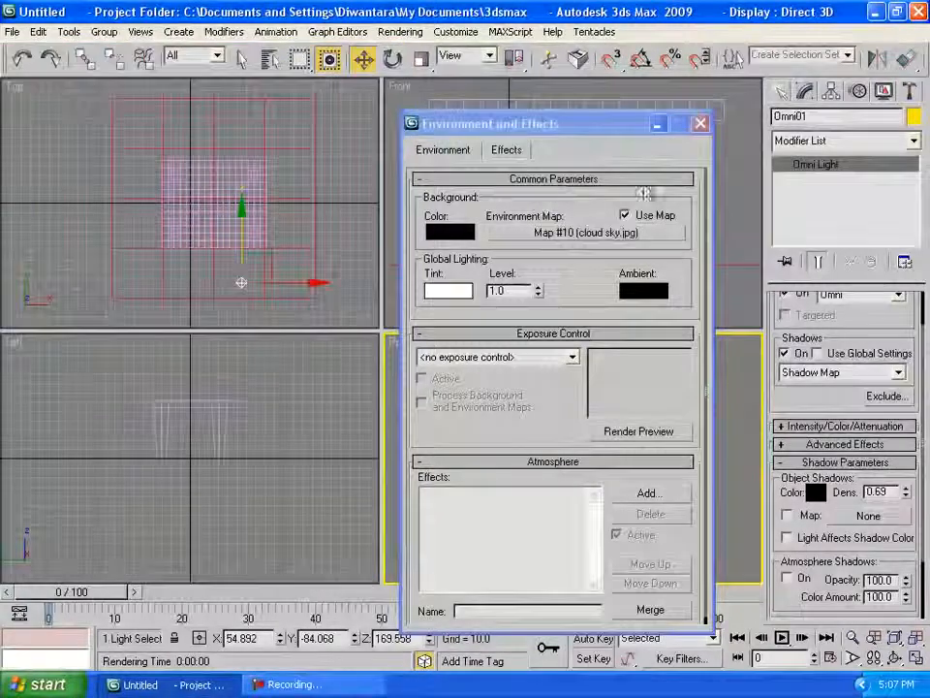
left_click(699, 125)
key("shift+q")
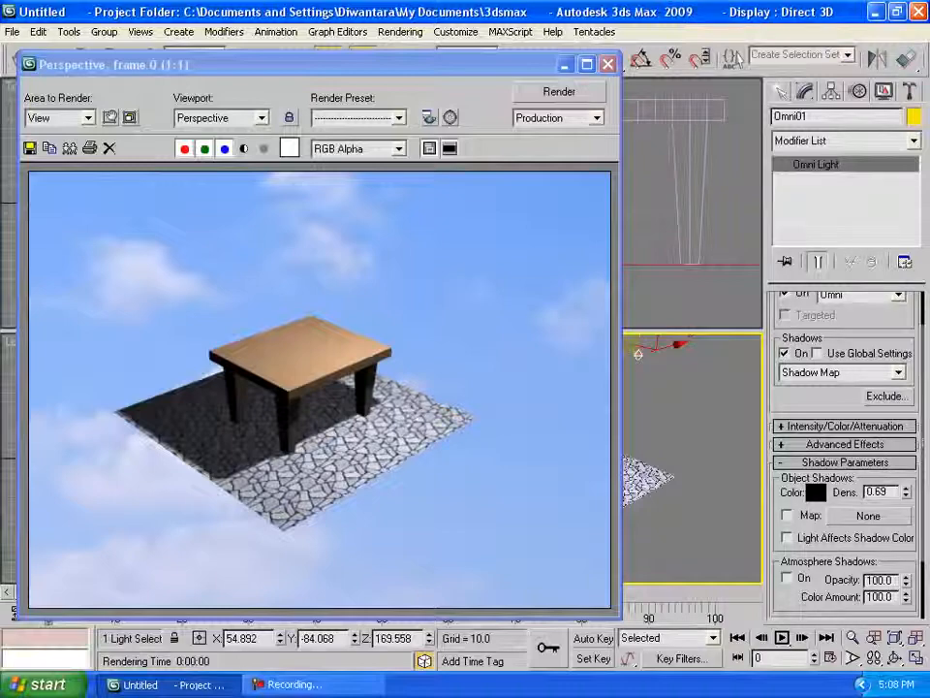
left_click(608, 64)
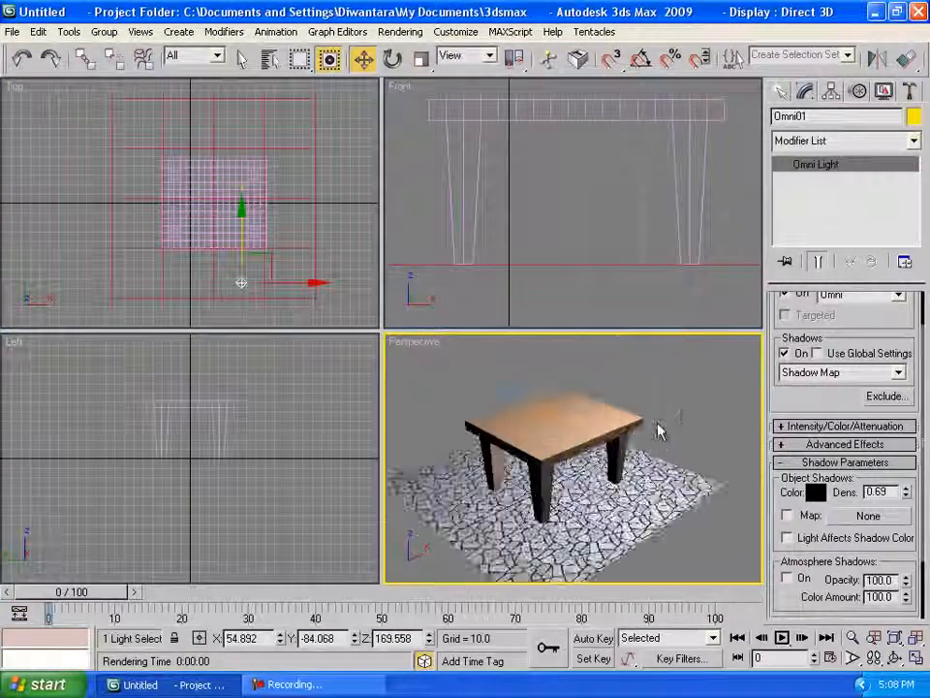
Create a standard Target camera in the Left view at about Y 449.5, Z 188.6, aimed at the tabletop.
middle_click_drag(657, 431, 582, 412, "alt")
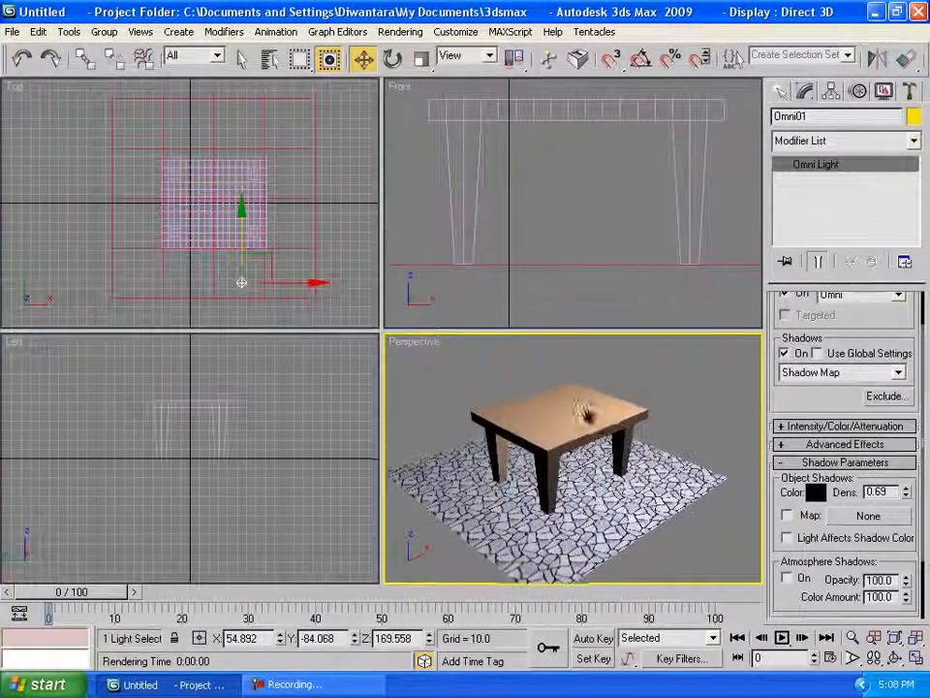
left_click(782, 93)
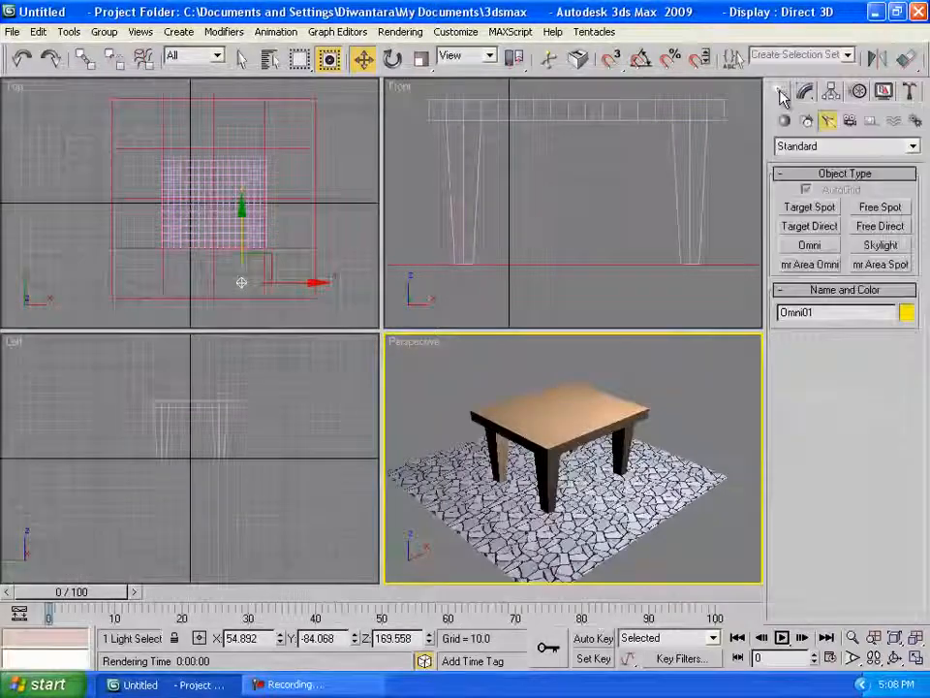
left_click(850, 129)
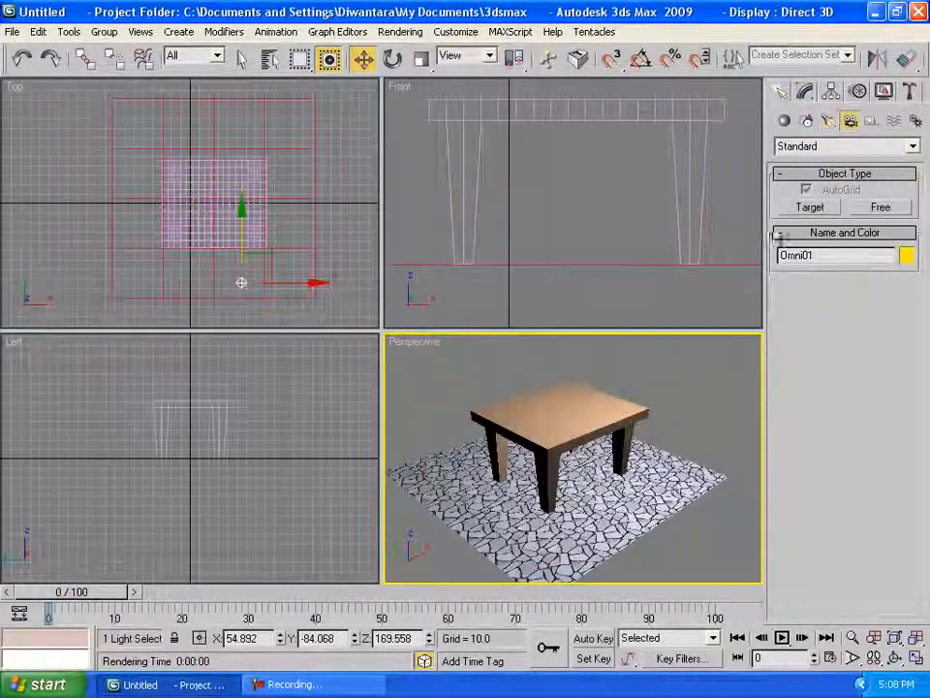
right_click(273, 433)
scroll(273, 433, "down", 5)
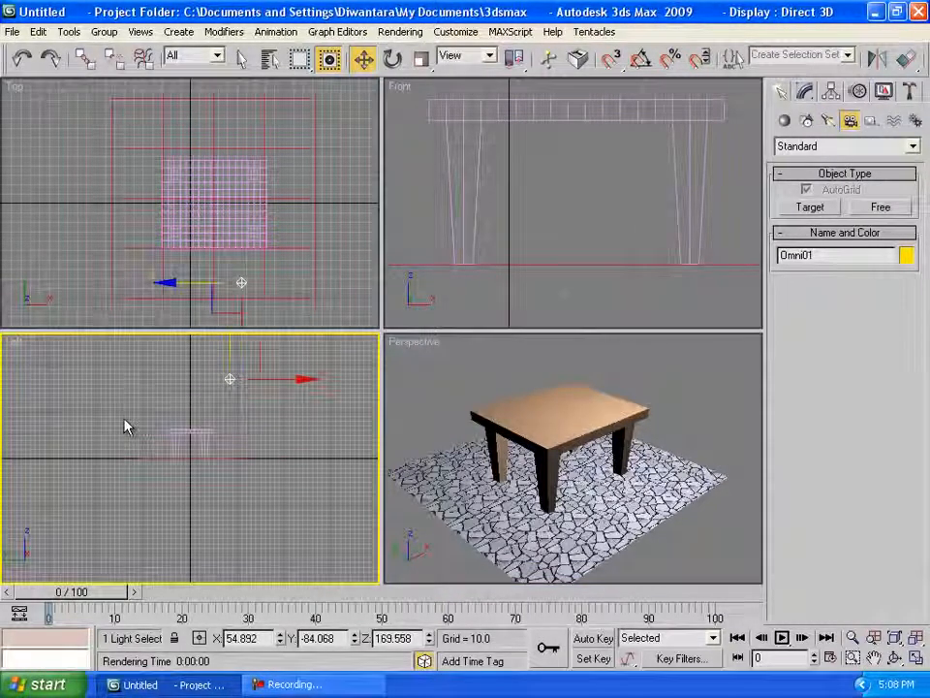
scroll(122, 428, "down", 1)
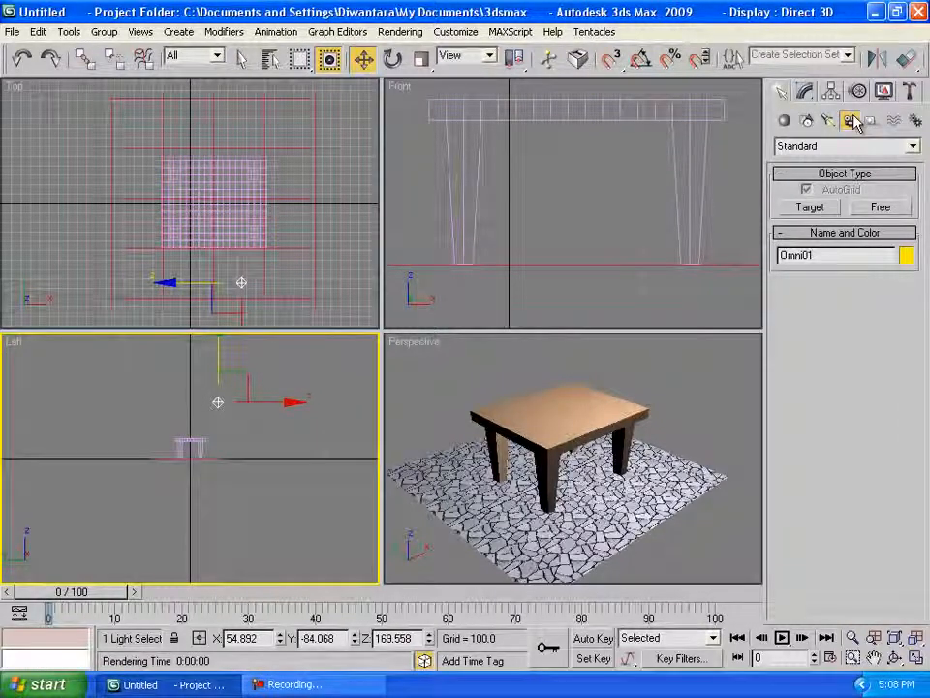
left_click(812, 208)
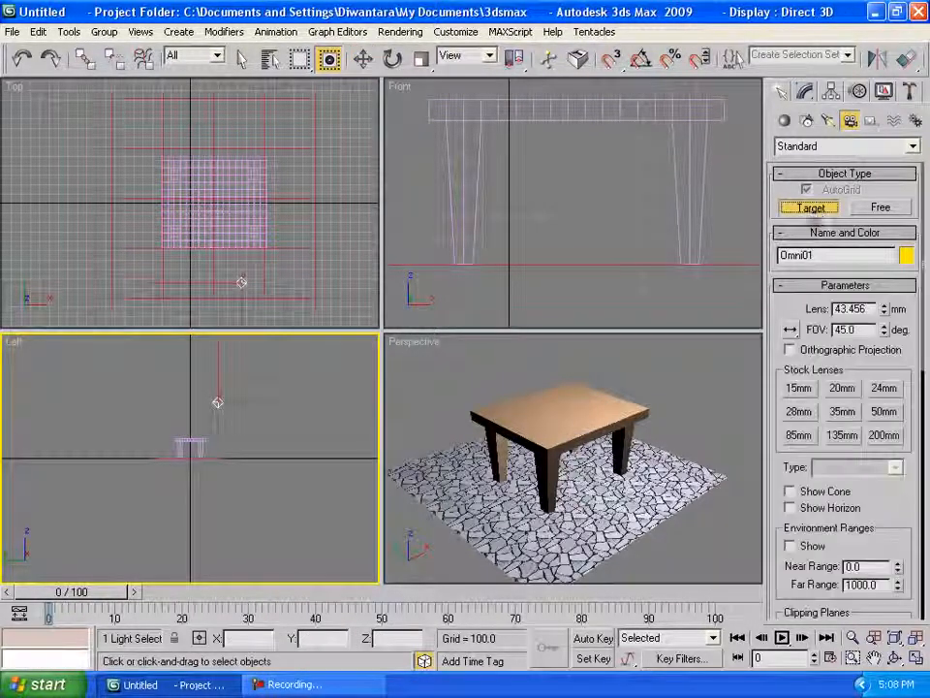
left_click(39, 392)
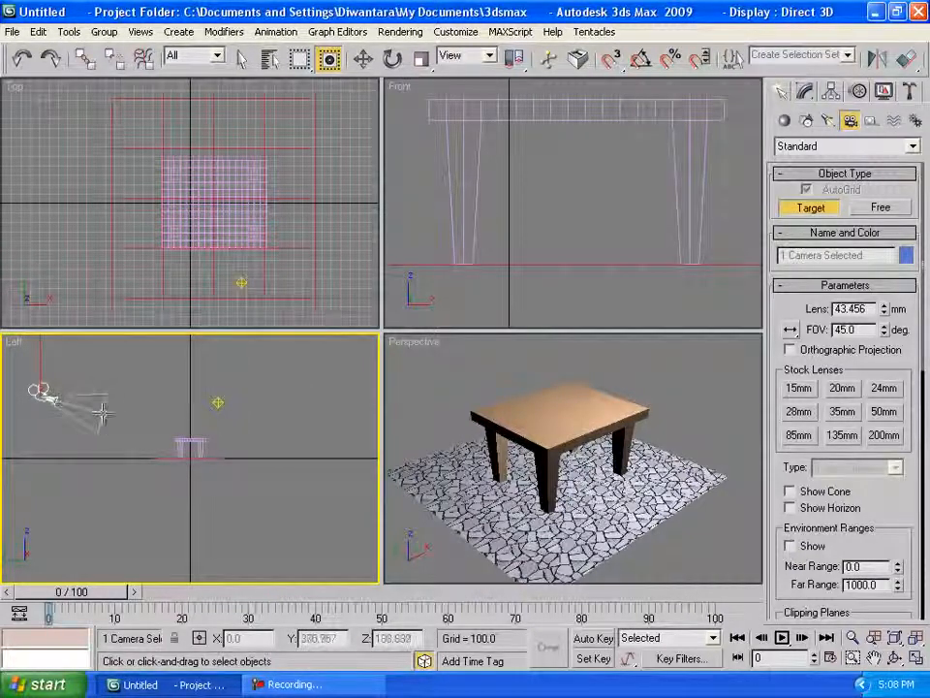
left_click_drag(101, 415, 189, 441)
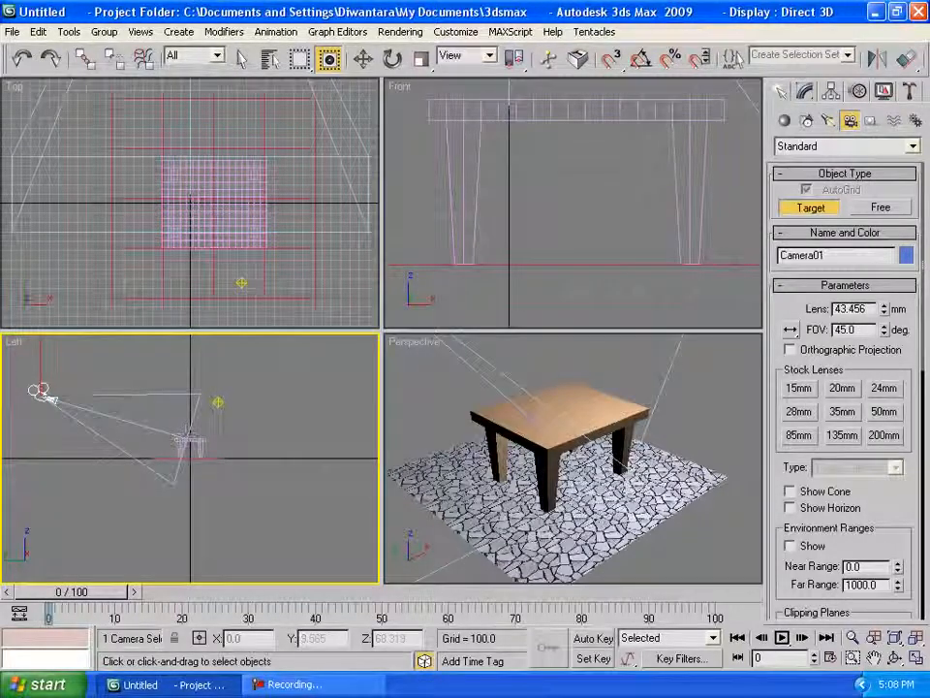
Switch the Perspective viewport to the new camera's view.
right_click(424, 343)
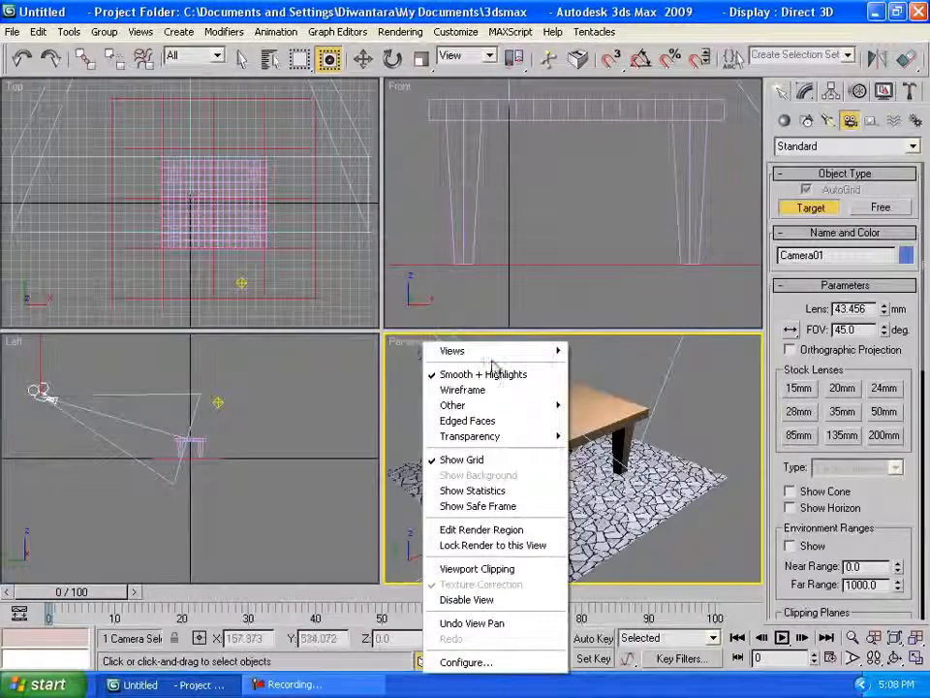
mouse_move(504, 351)
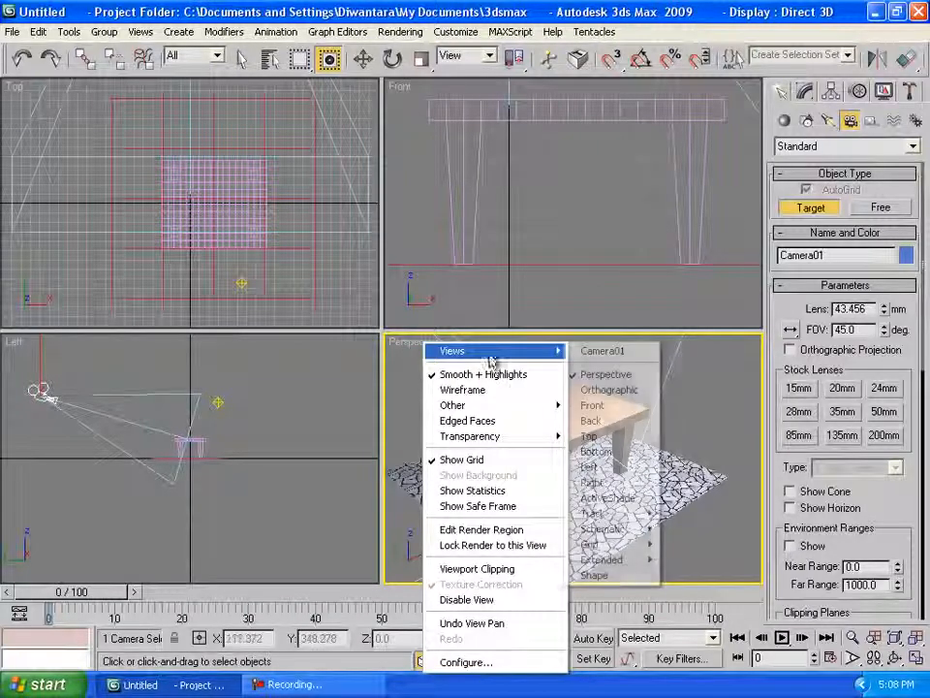
left_click(620, 352)
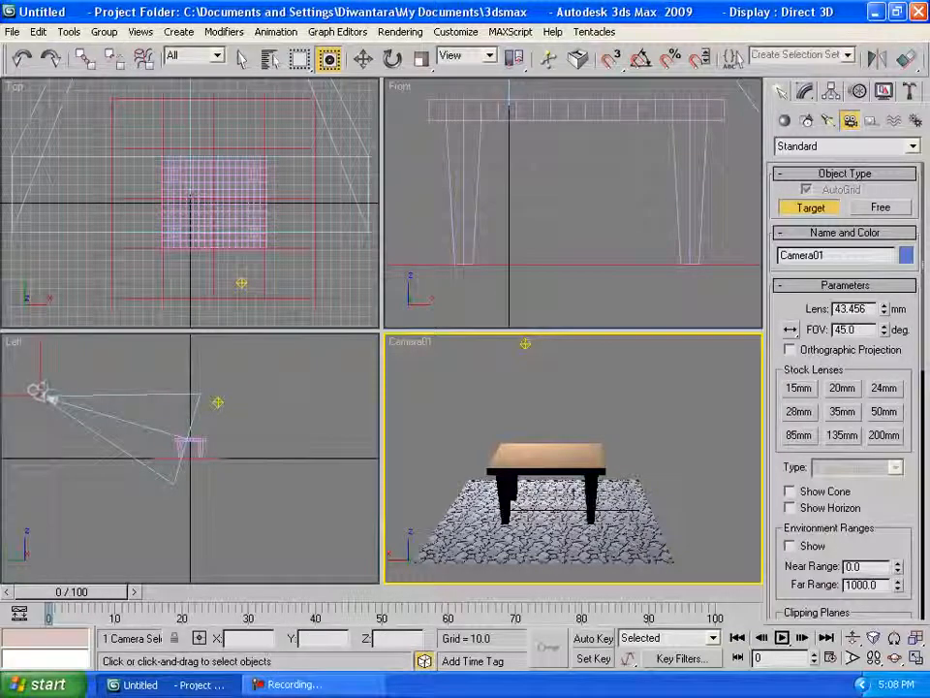
Move the camera closer to the table in the Left view, to about Y 343.9.
left_click(363, 60)
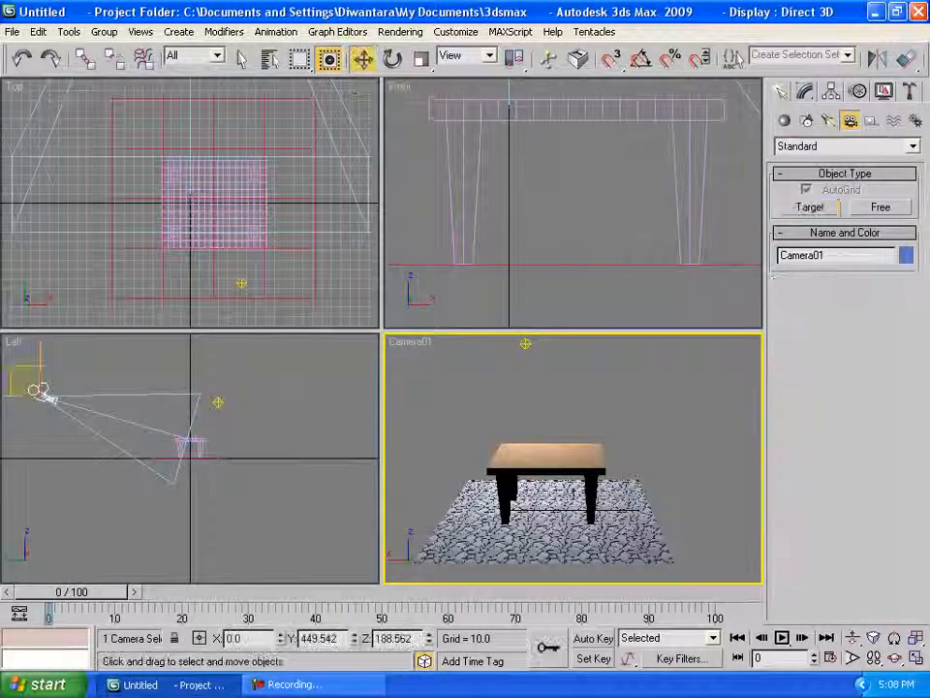
left_click(39, 390)
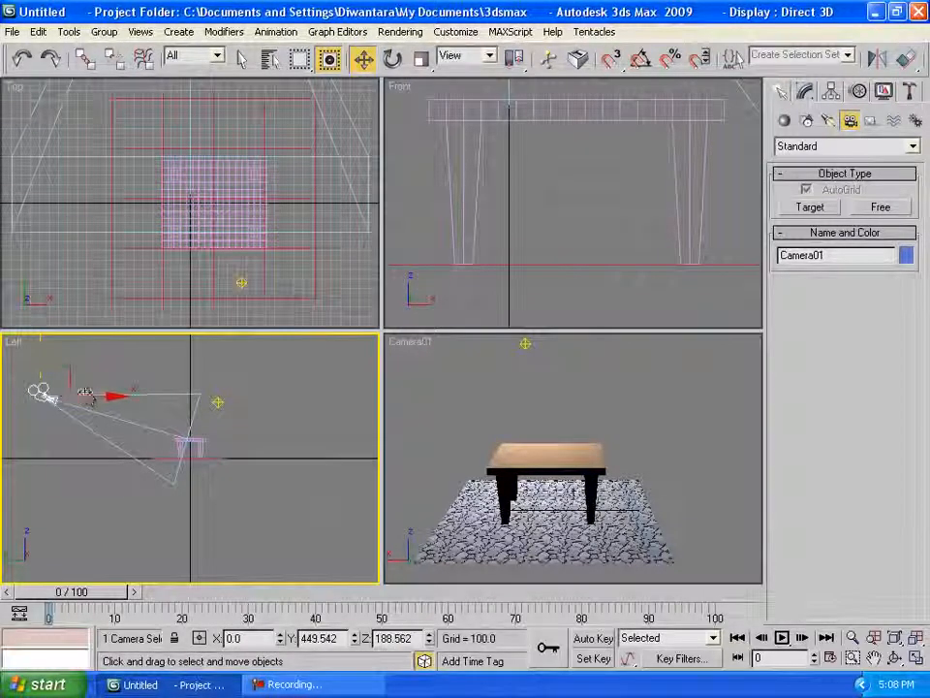
left_click_drag(85, 395, 124, 401)
left_click(130, 401)
left_click(83, 397)
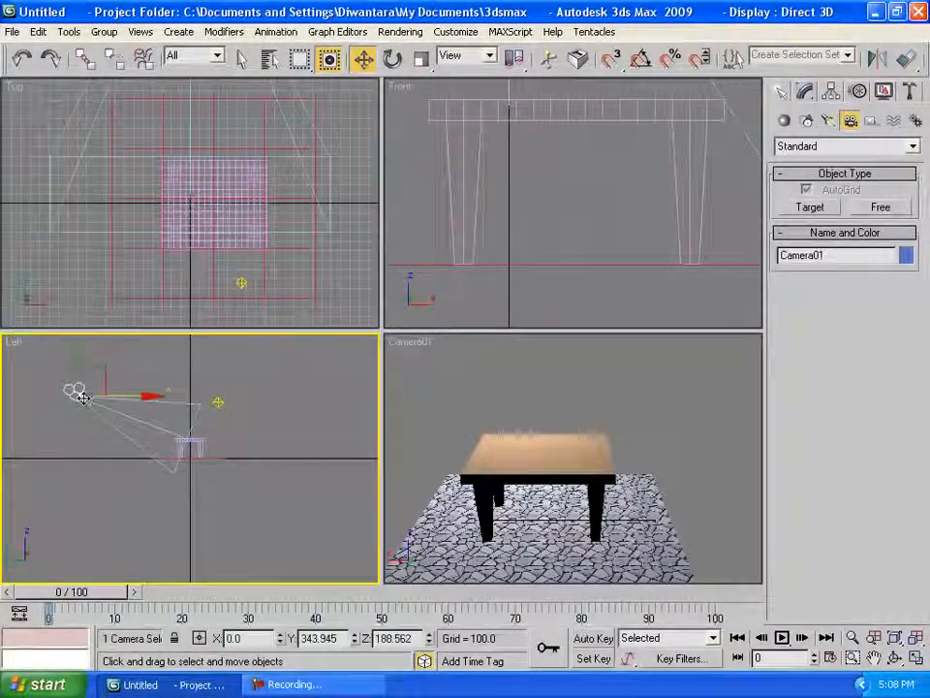
Move the camera sideways in the Front view to about X 255.2 and nudge it to about Y 337.6 for an angled table view.
scroll(501, 205, "down", 4)
scroll(542, 184, "down", 3)
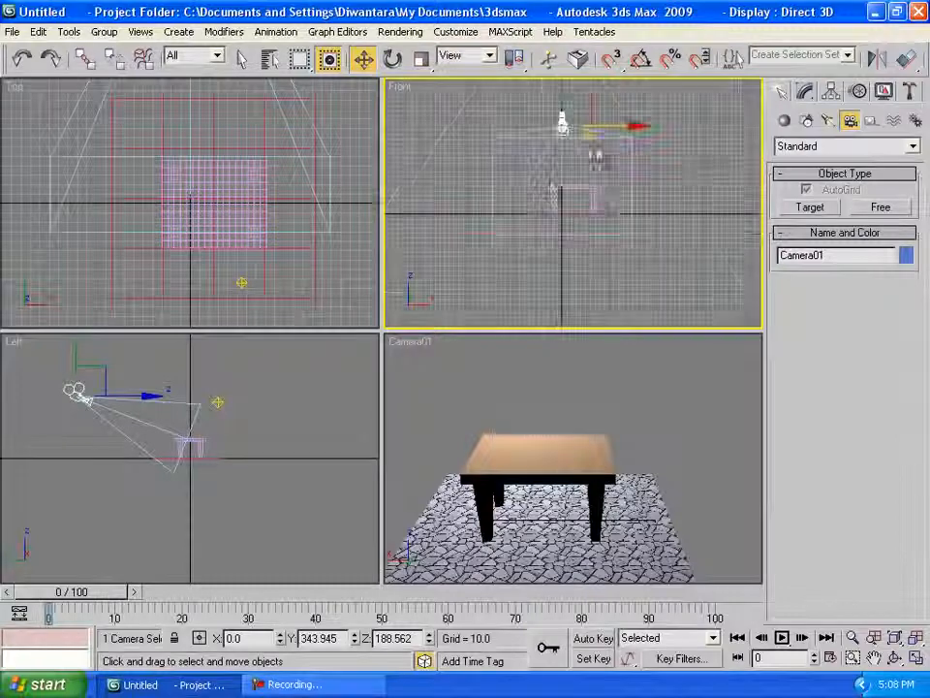
left_click_drag(613, 131, 702, 151)
left_click(126, 404)
left_click_drag(126, 397, 128, 396)
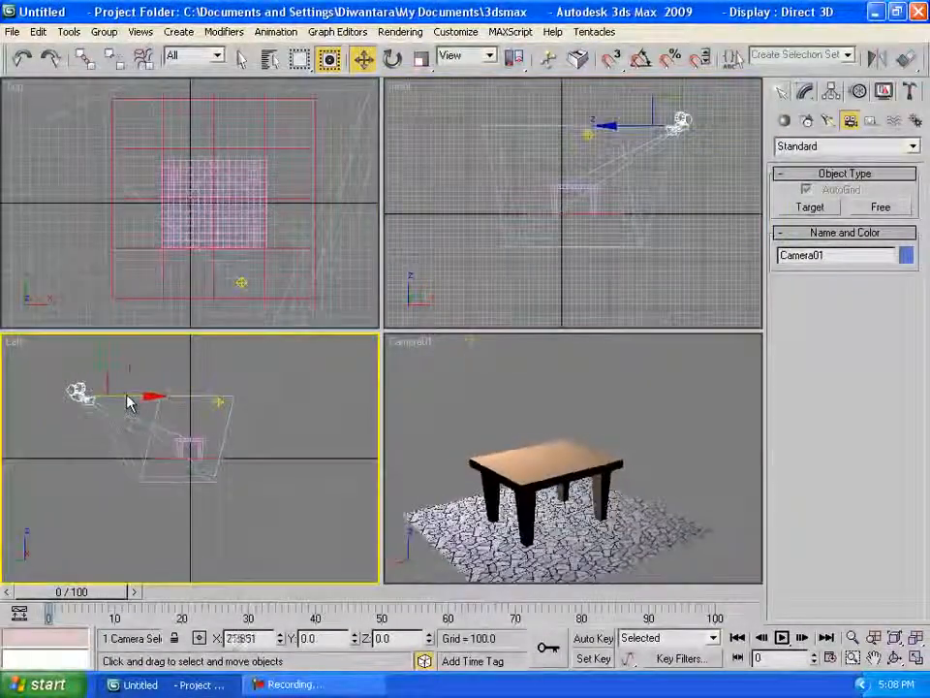
Extend the animation length to 200 frames in the time configuration.
mouse_move(57, 592)
left_mouse_down()
mouse_move(661, 591)
mouse_move(43, 580)
left_mouse_up()
key("w")
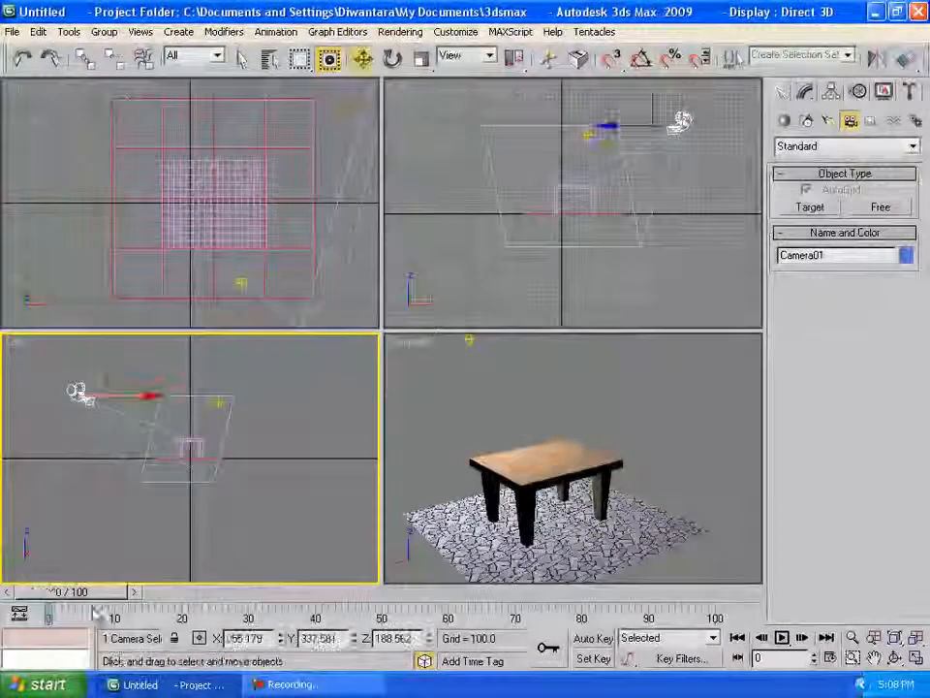
left_click(830, 659)
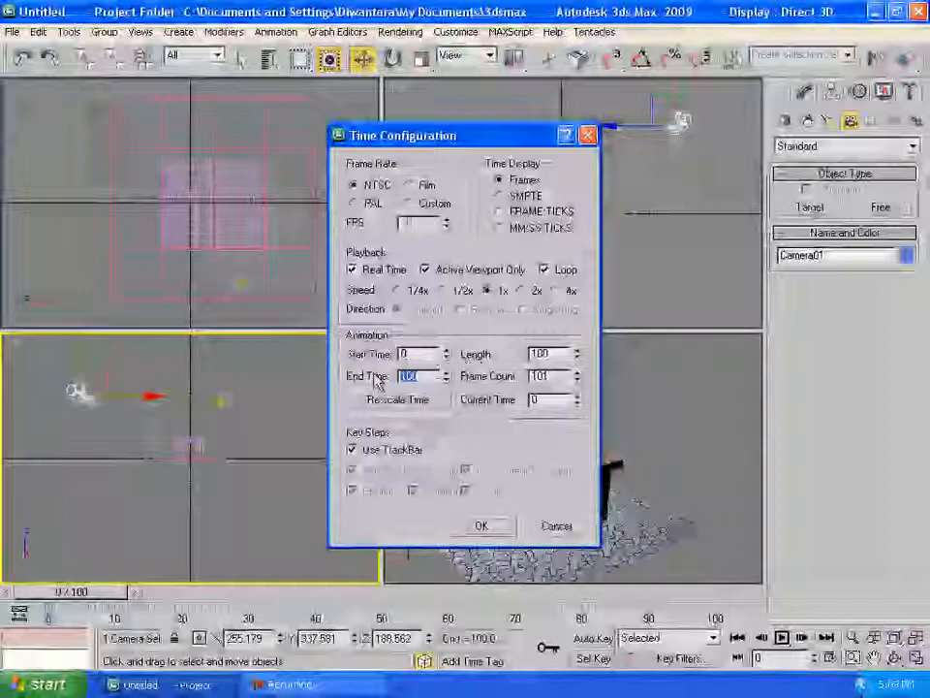
double_click(560, 354)
left_click(481, 526)
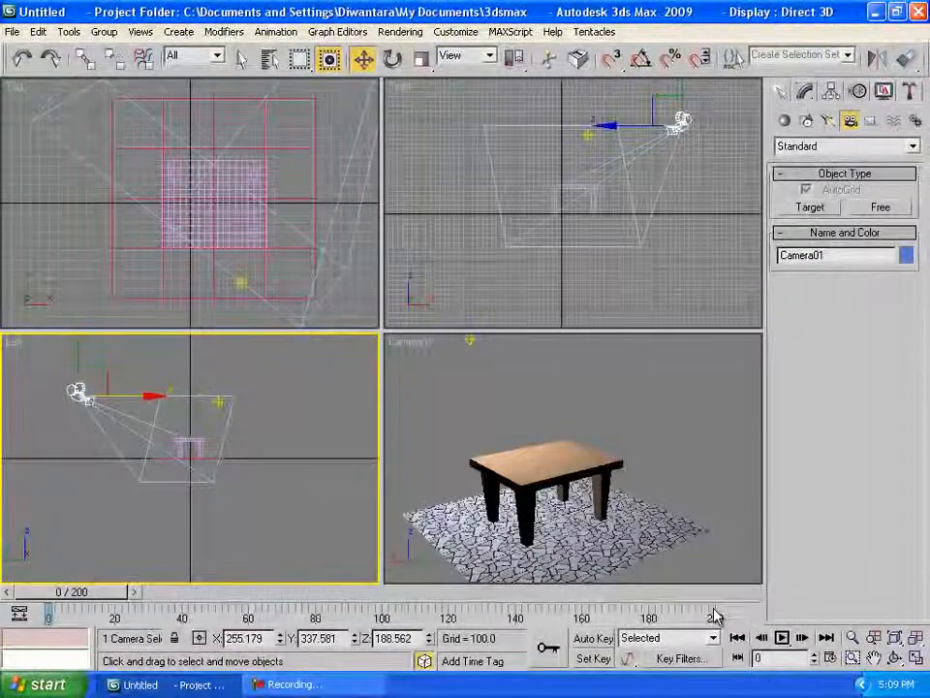
Turn on Auto Key at frame 0 and animate the camera by moving it across and lower beside the table at frame 200.
left_click_drag(120, 589, 465, 594)
left_click_drag(520, 605, 53, 593)
key("w")
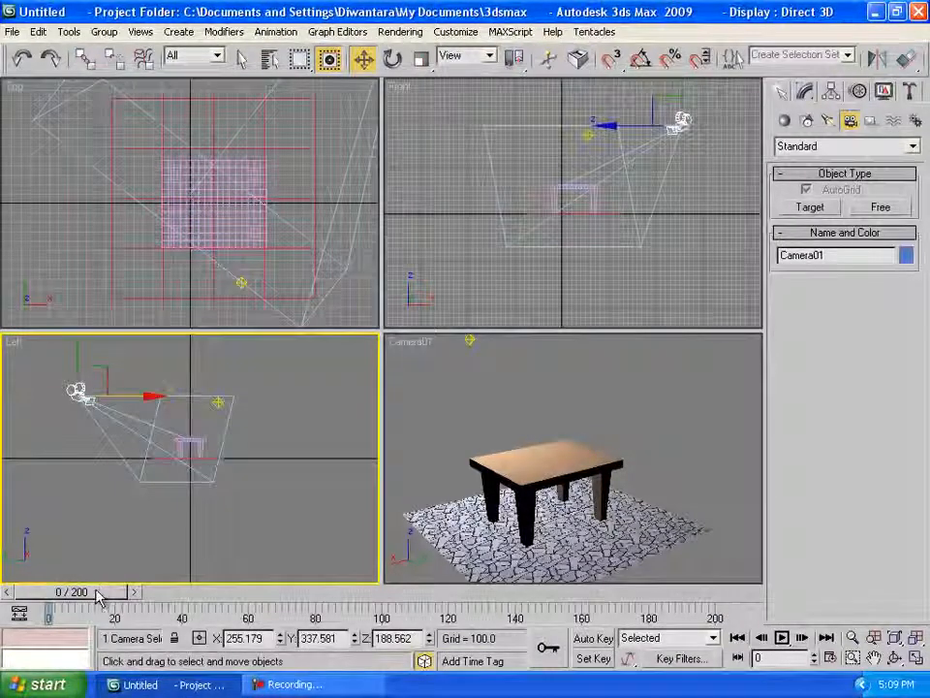
left_click_drag(135, 594, 378, 598)
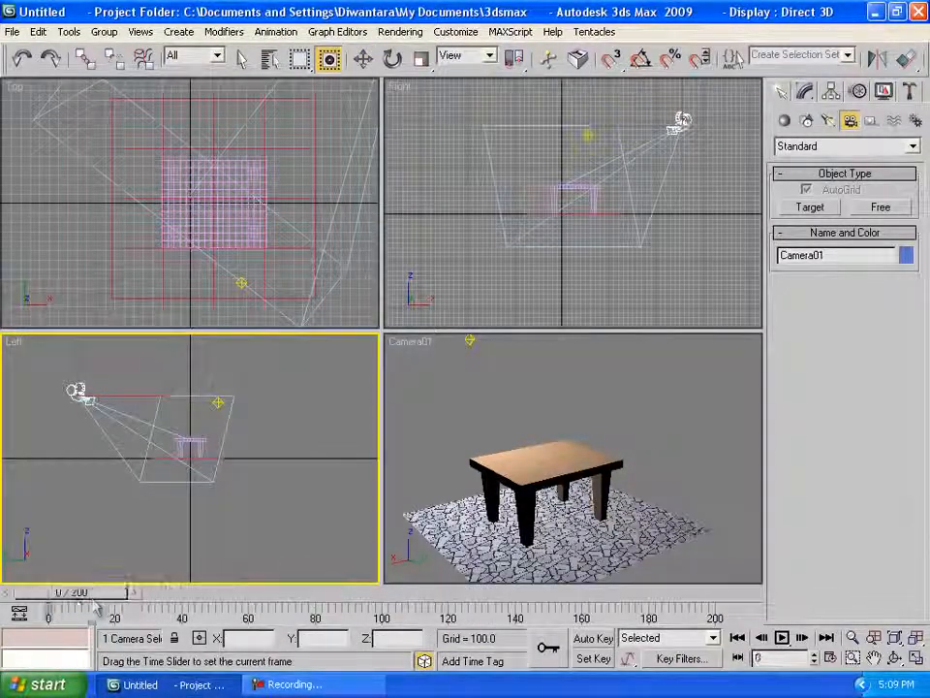
left_click_drag(76, 599, 73, 596)
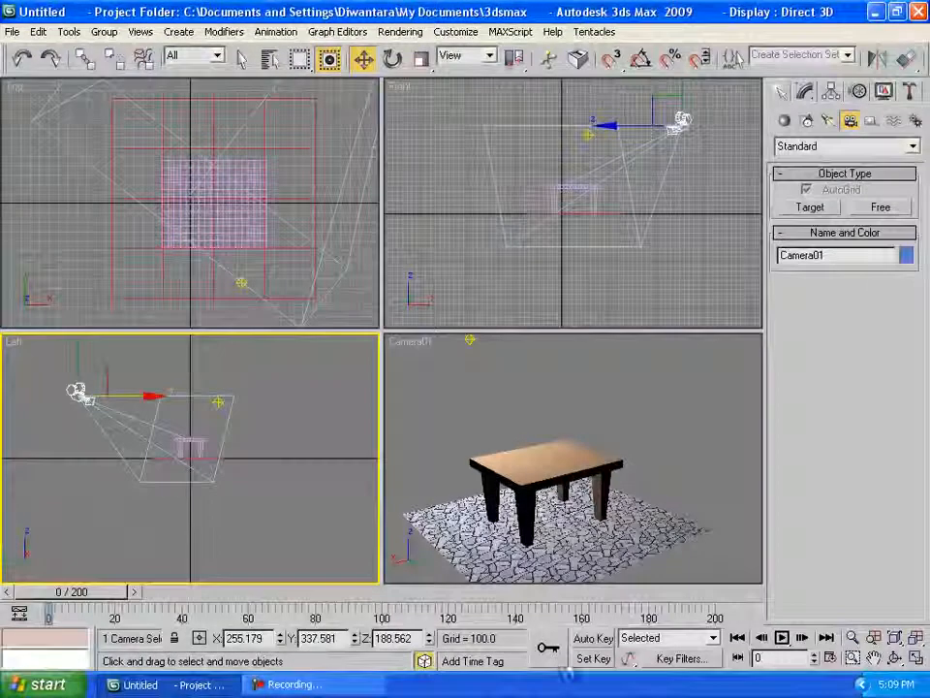
left_click(595, 640)
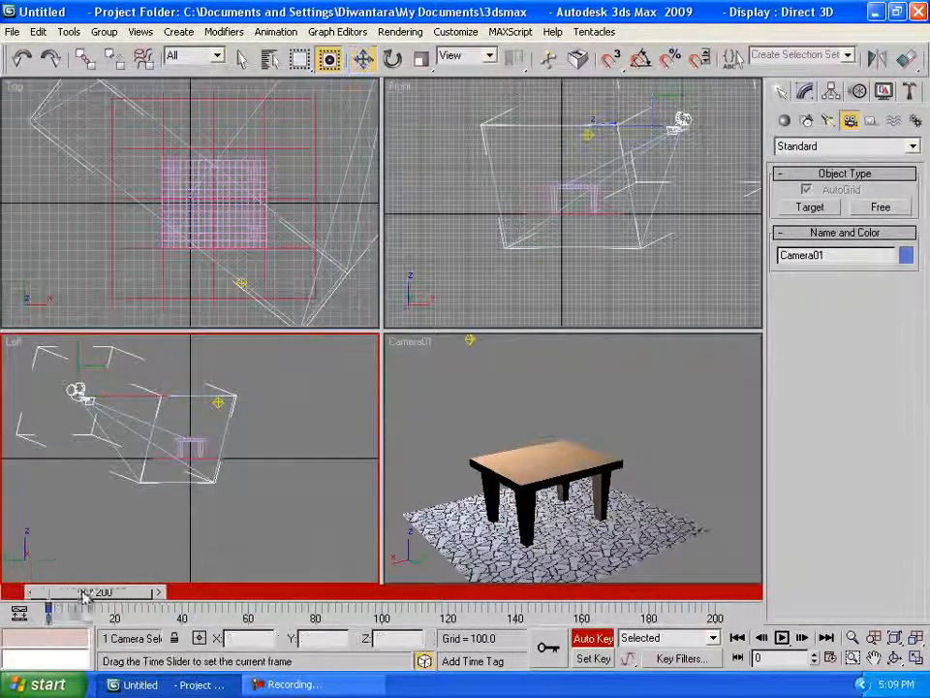
left_click_drag(73, 593, 323, 601)
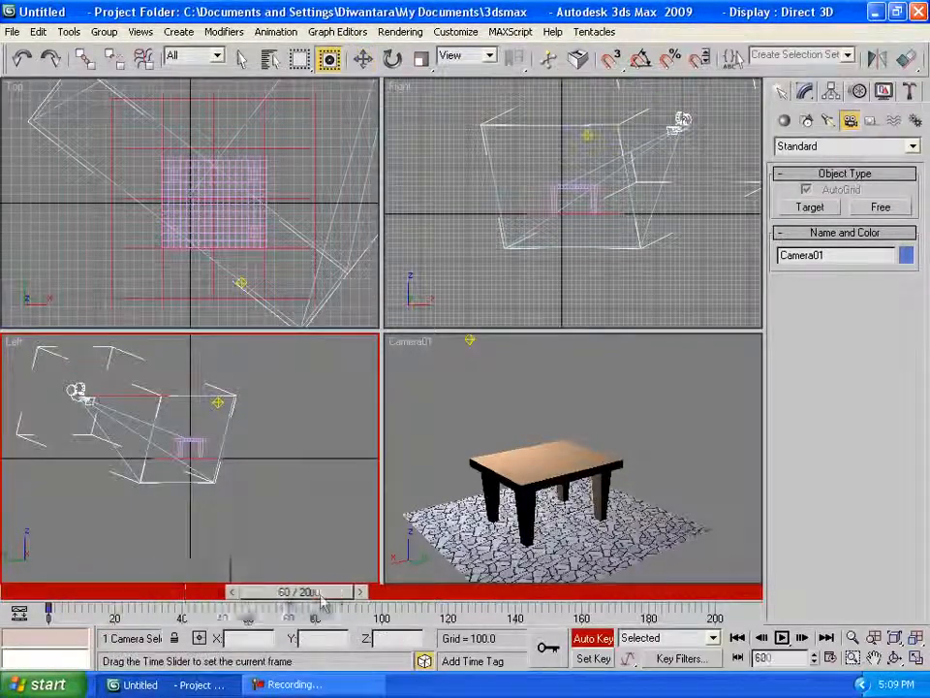
left_click_drag(557, 603, 713, 603)
key("w")
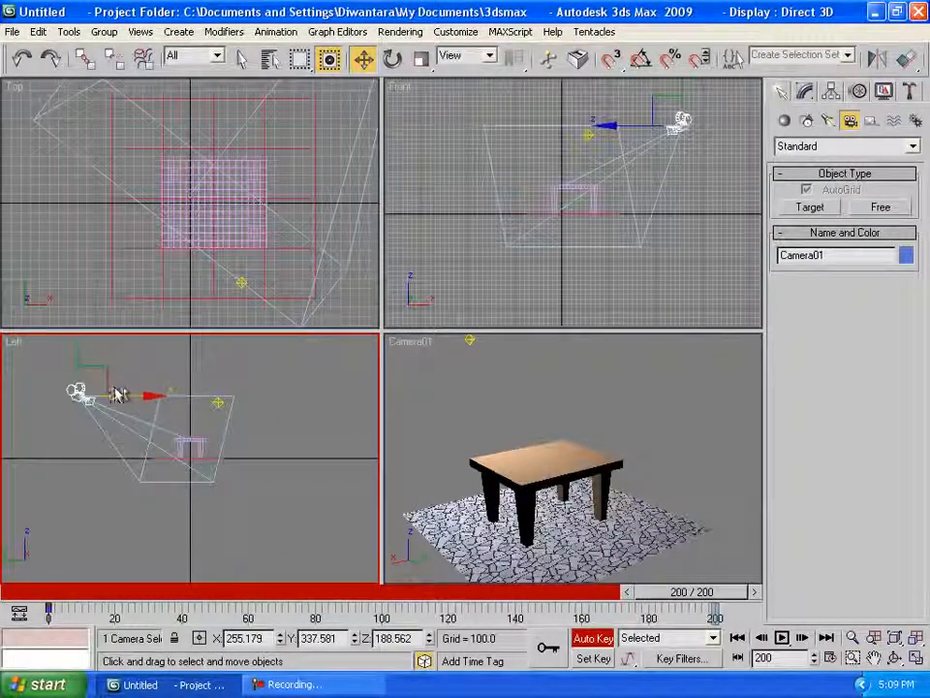
left_click_drag(119, 394, 163, 383)
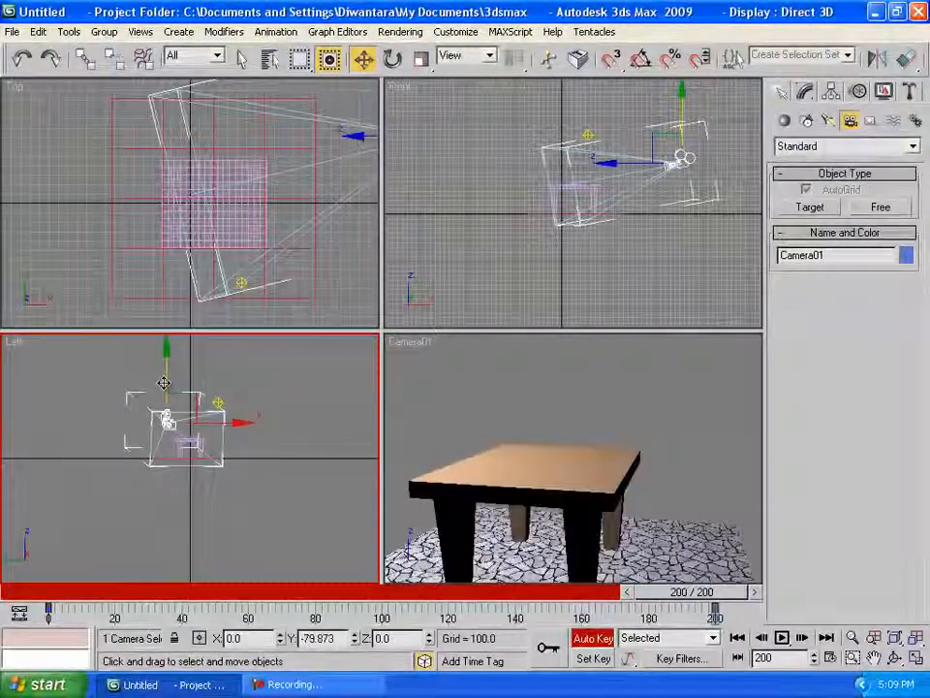
Play the camera animation in the camera viewport, test-render the view at frame 84, and close the rendered image.
left_click(781, 638)
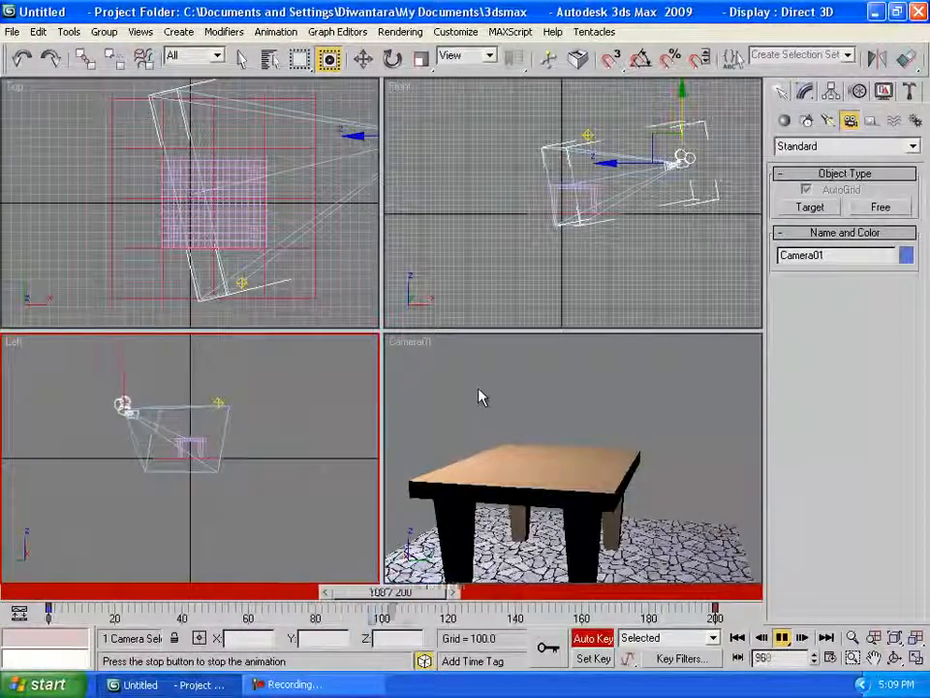
left_click(481, 395)
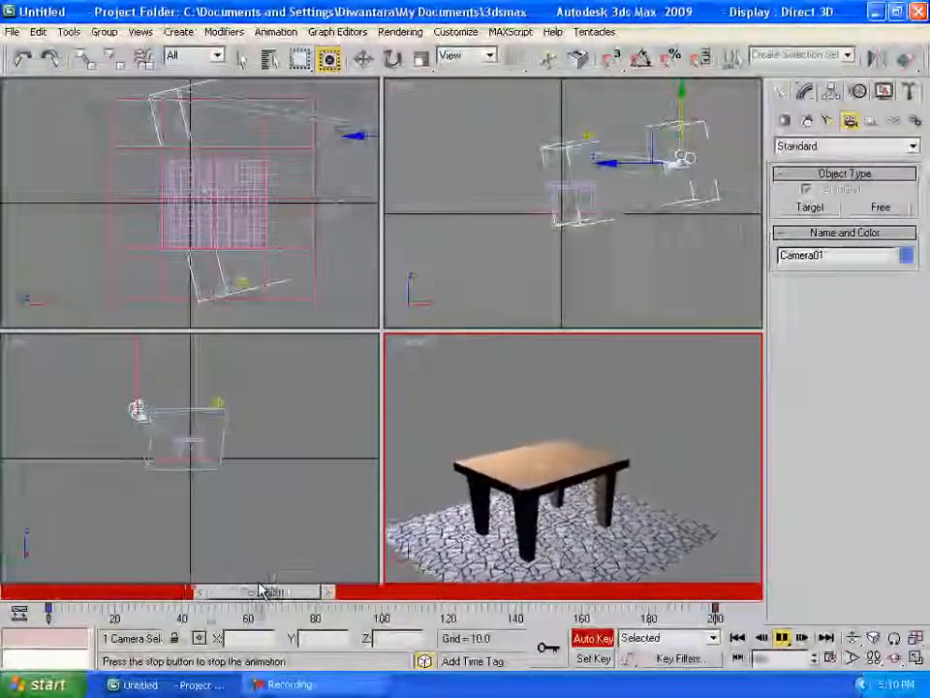
key("shift+q")
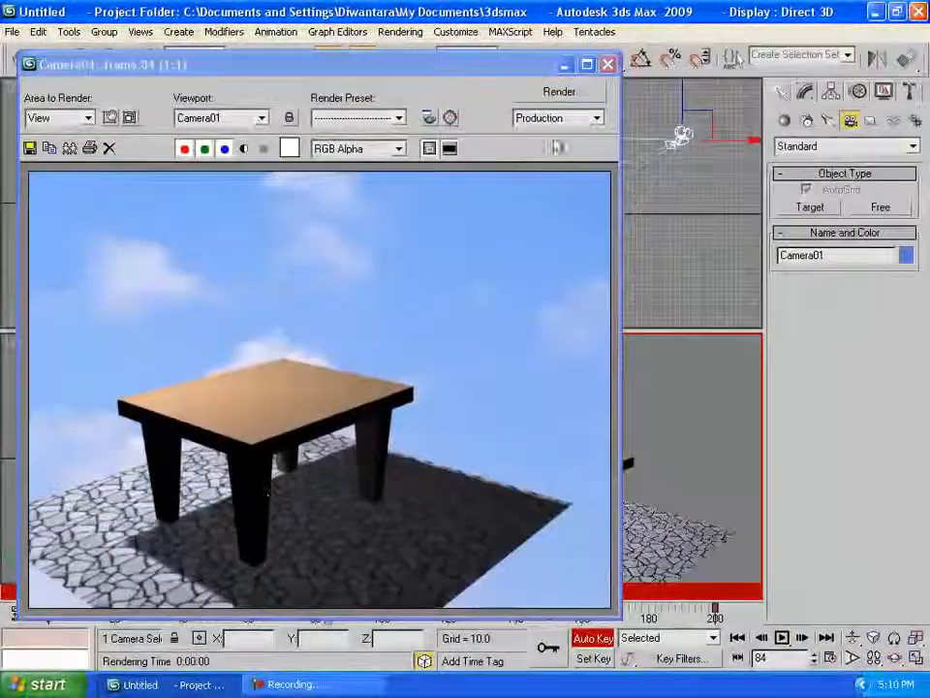
left_click(608, 65)
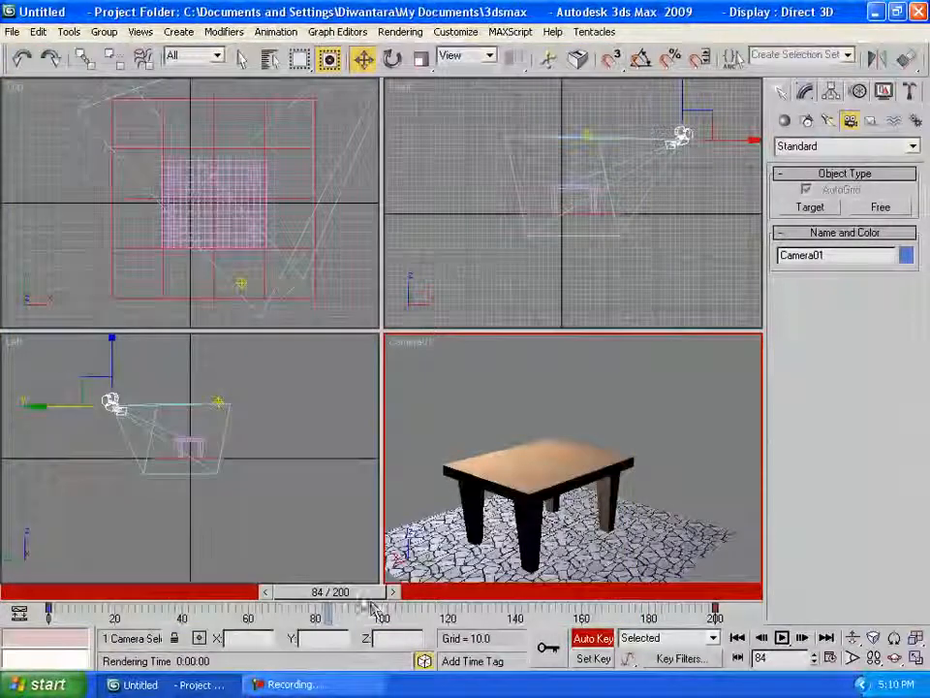